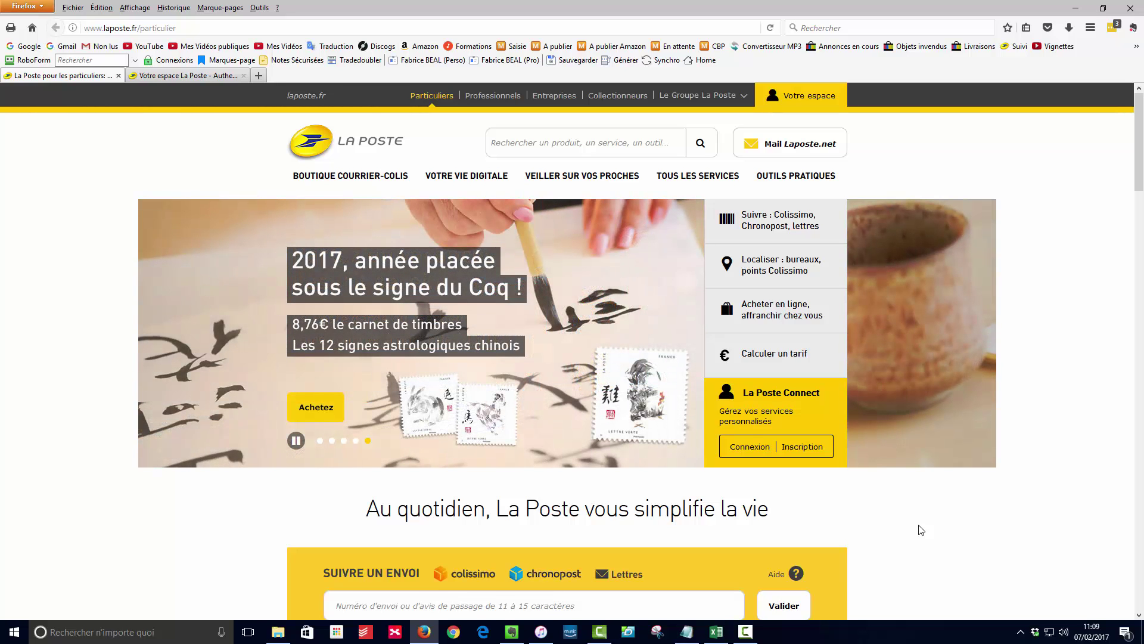
# View the La Poste account sign-in and registration page, including its sign-up e-mail field, and return to the home page
pyautogui.click(220, 78)
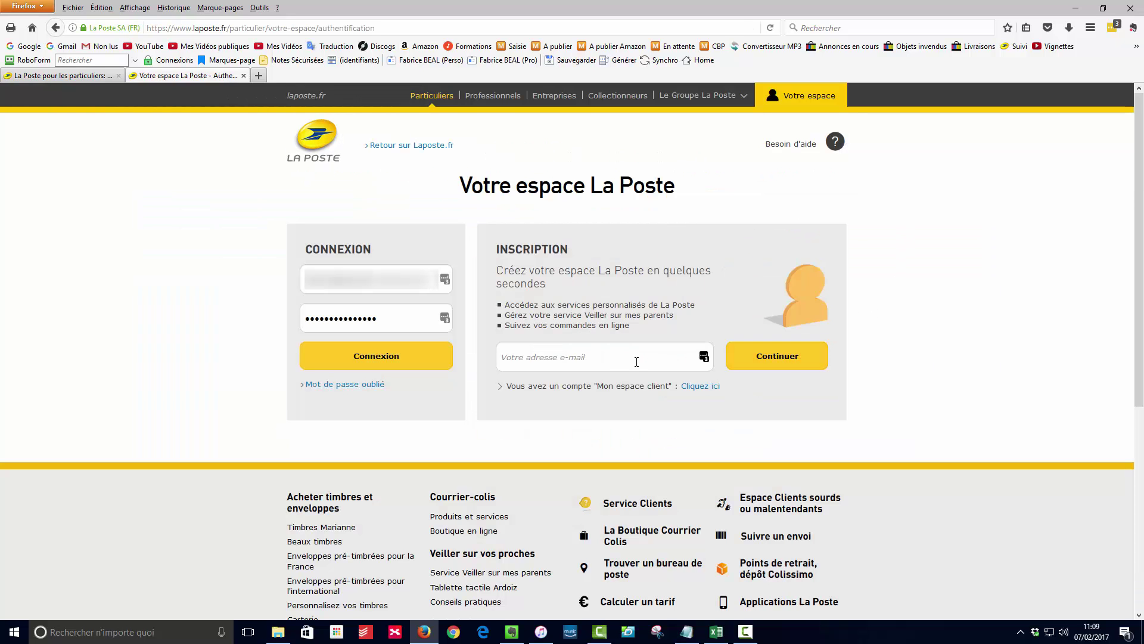
pyautogui.click(608, 358)
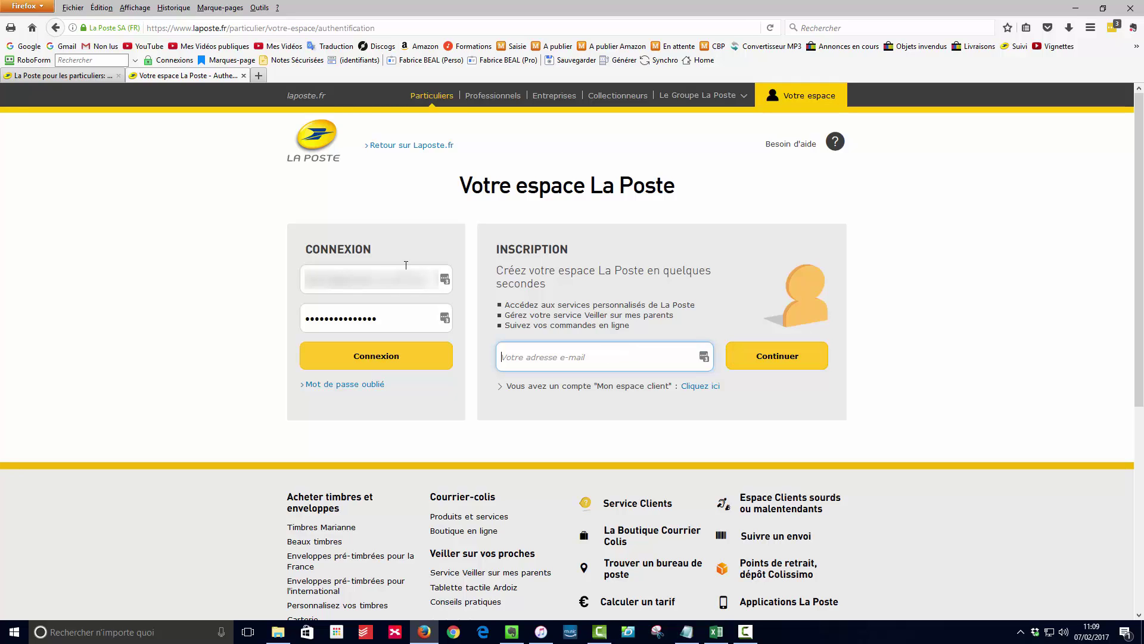
pyautogui.click(72, 78)
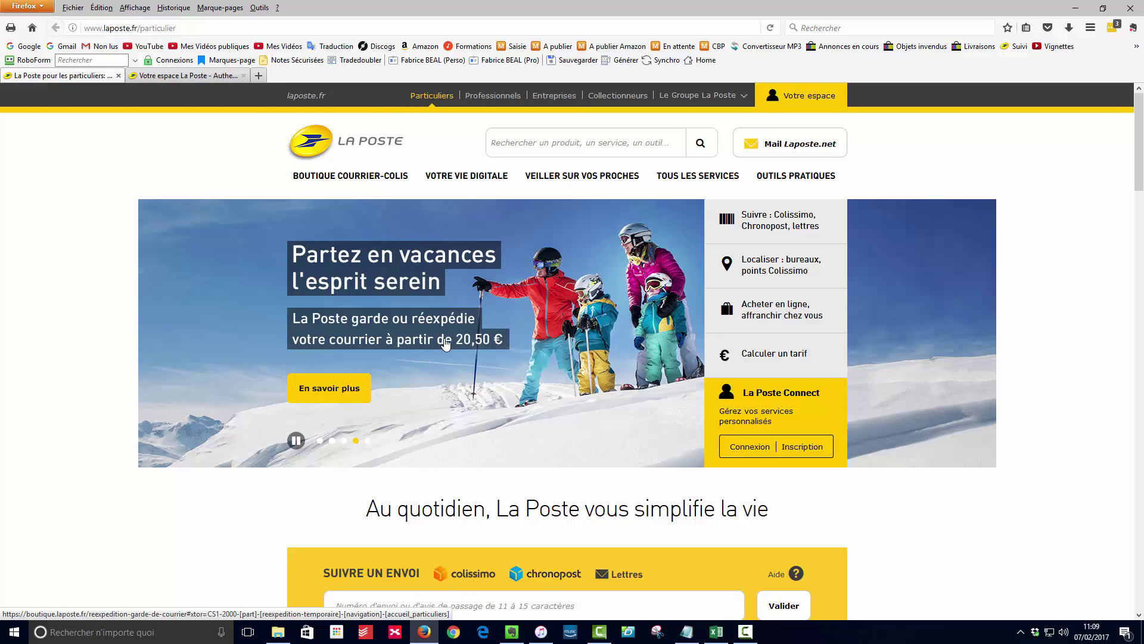
# Open the shop's home stamp printing service from the Boutique Courrier-Colis offers and start creating stamps to print
pyautogui.moveTo(353, 181)
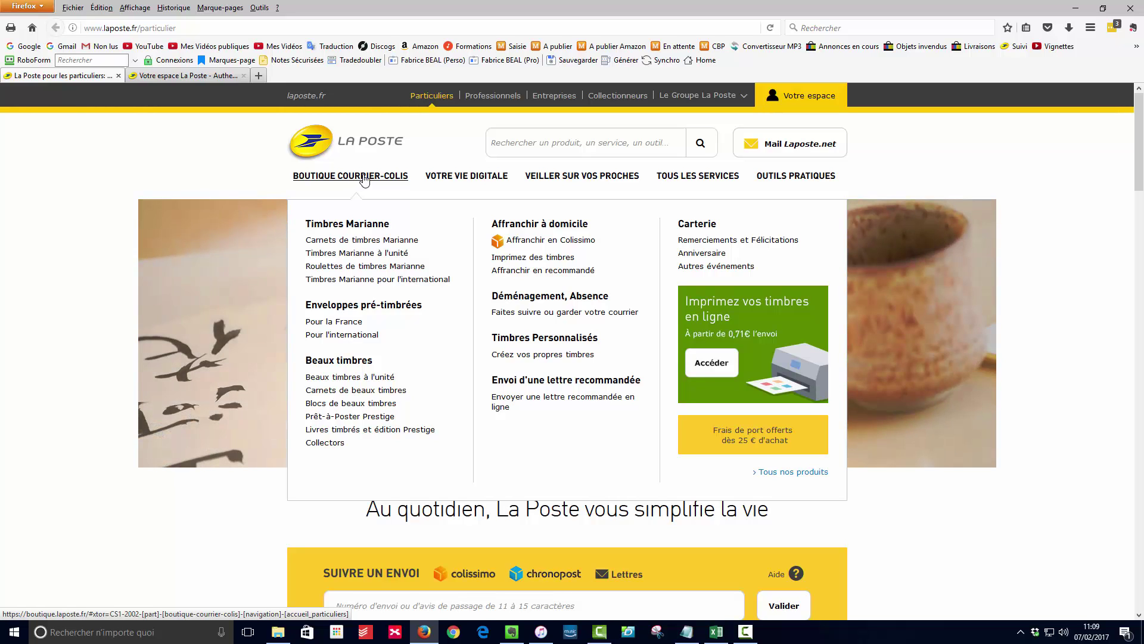
pyautogui.click(539, 261)
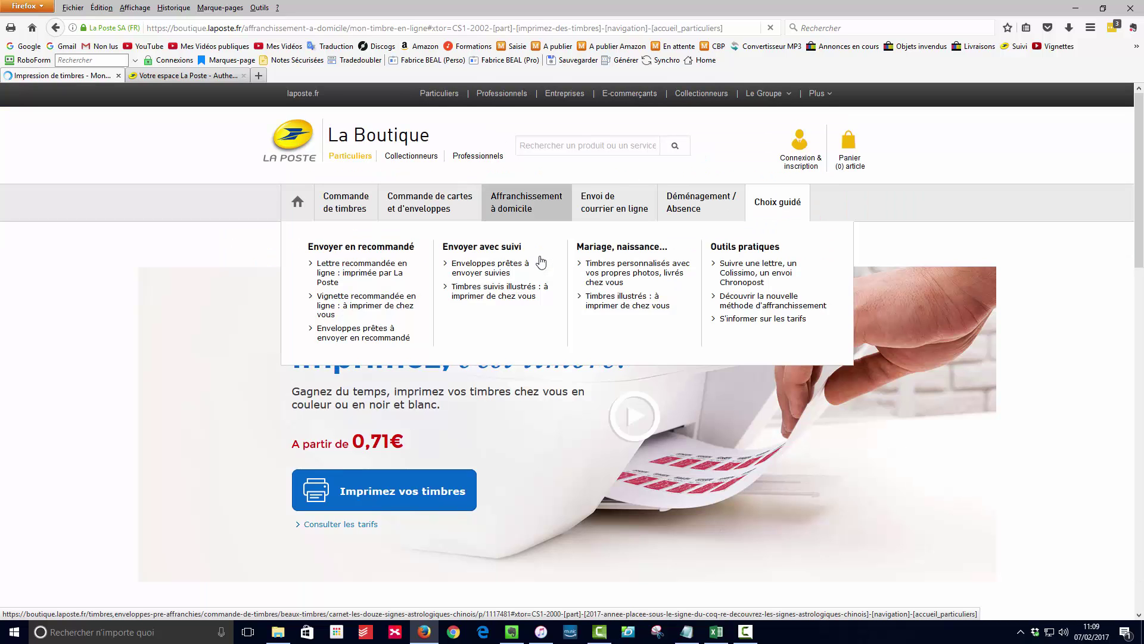
pyautogui.scroll(-4, 1026, 351)
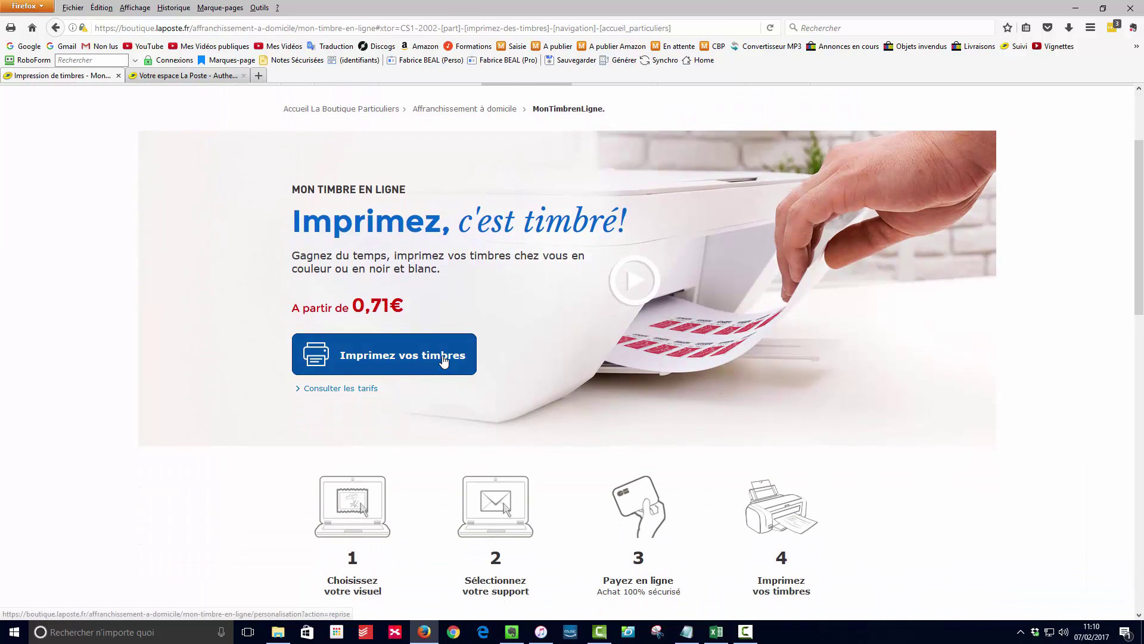
pyautogui.scroll(-4, 524, 357)
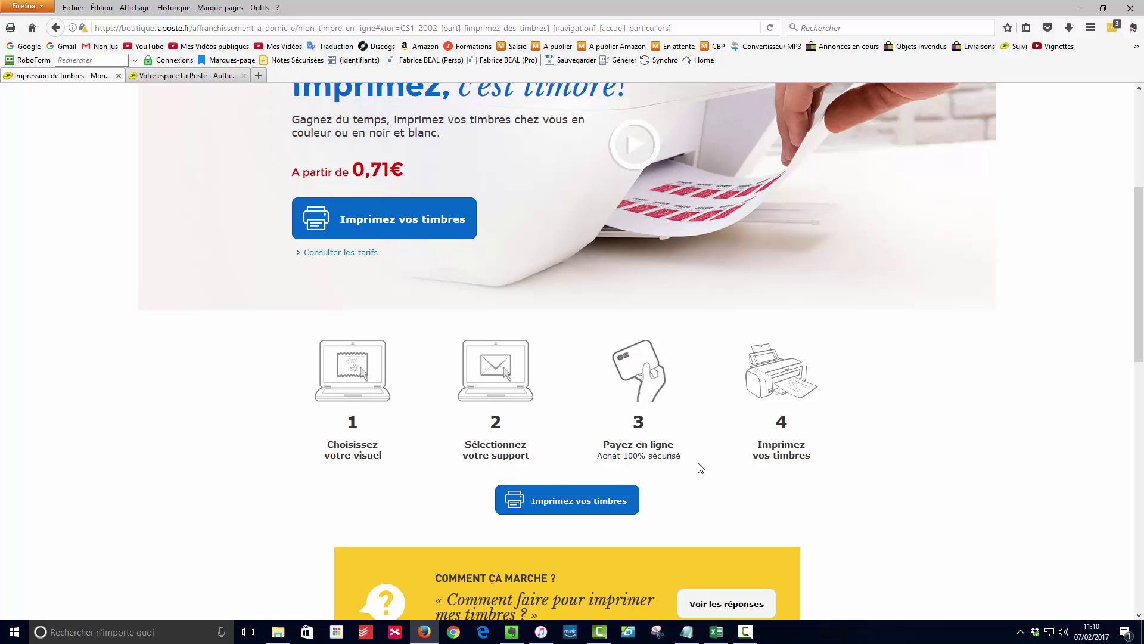
pyautogui.scroll(3, 790, 451)
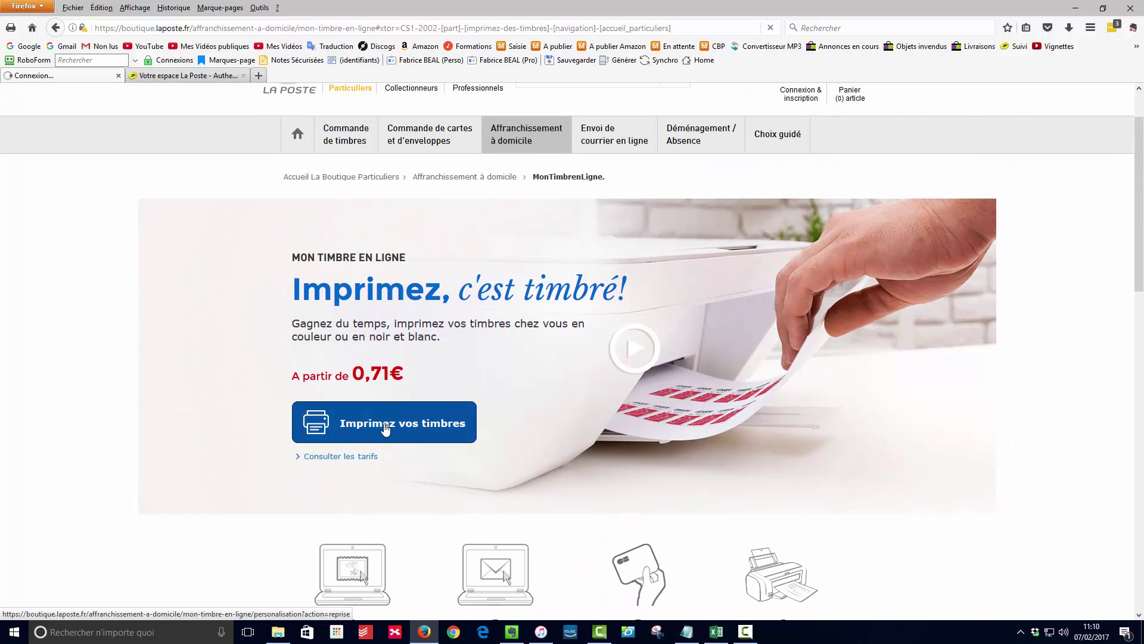
pyautogui.click(387, 428)
# Choose the plain "Je t'aime" lettering with a gold heart from the Saint Valentin category as the stamp visual
pyautogui.scroll(-2, 721, 379)
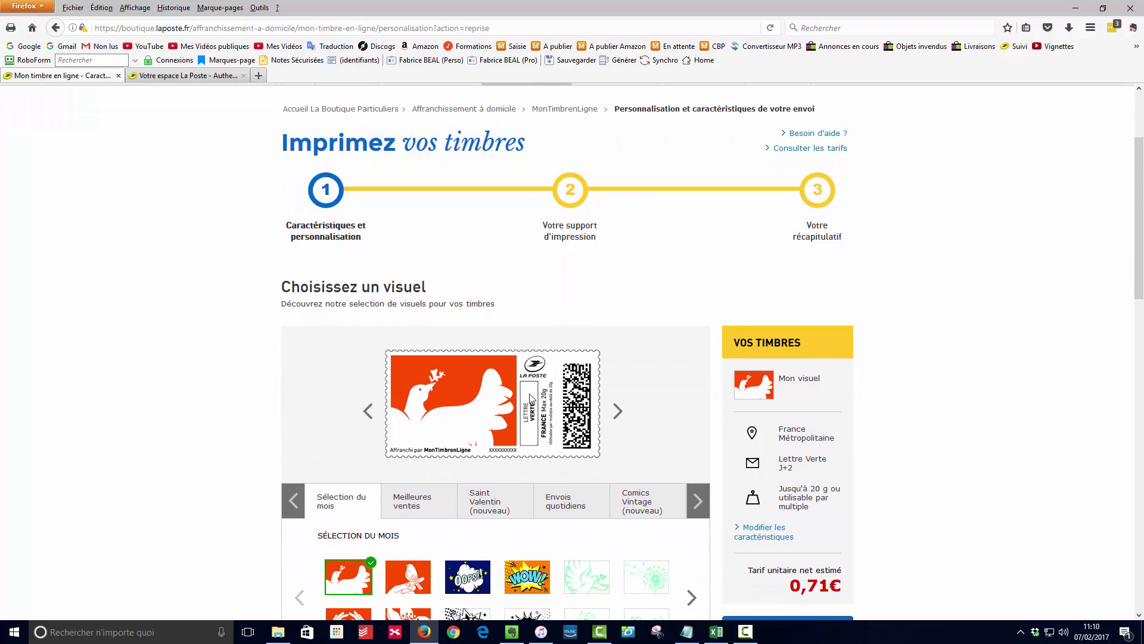
pyautogui.scroll(-2, 531, 398)
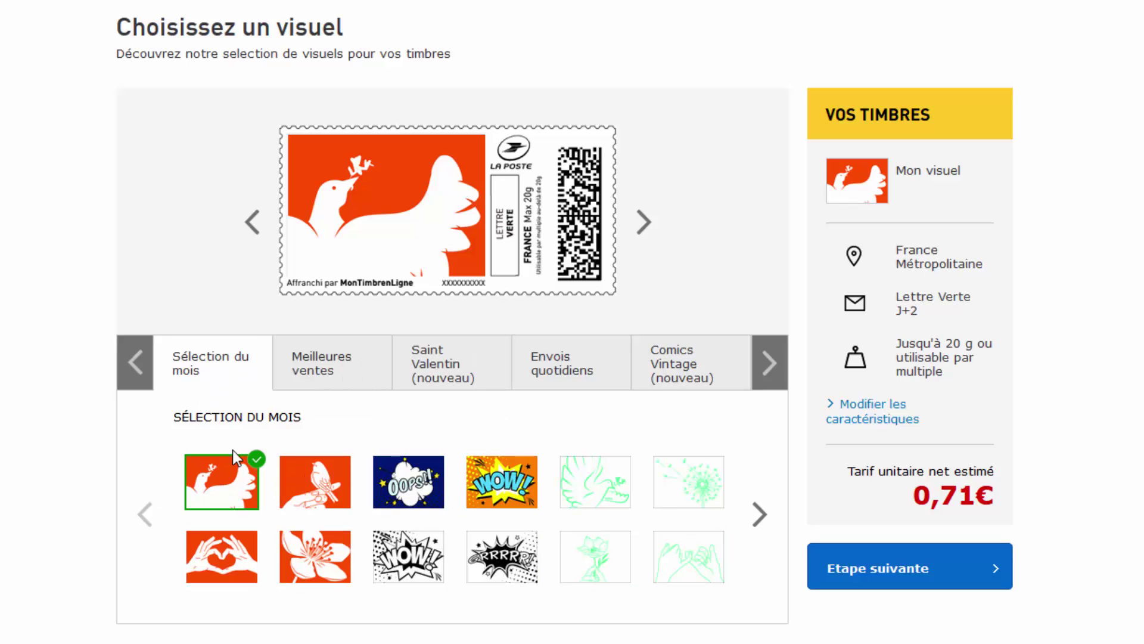
pyautogui.click(334, 388)
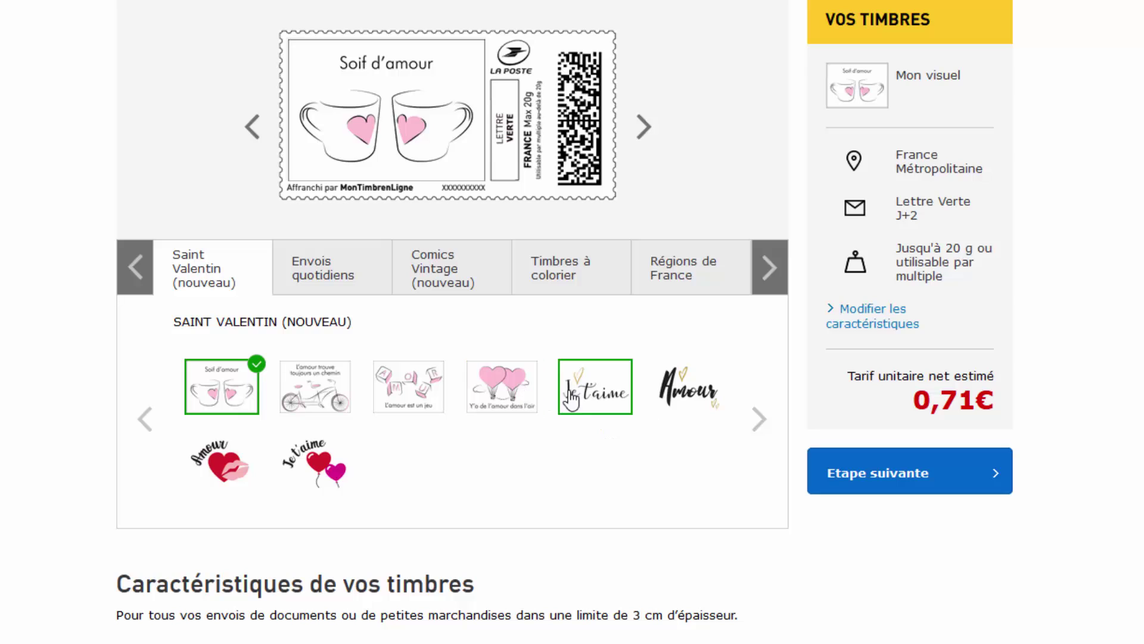
pyautogui.click(605, 398)
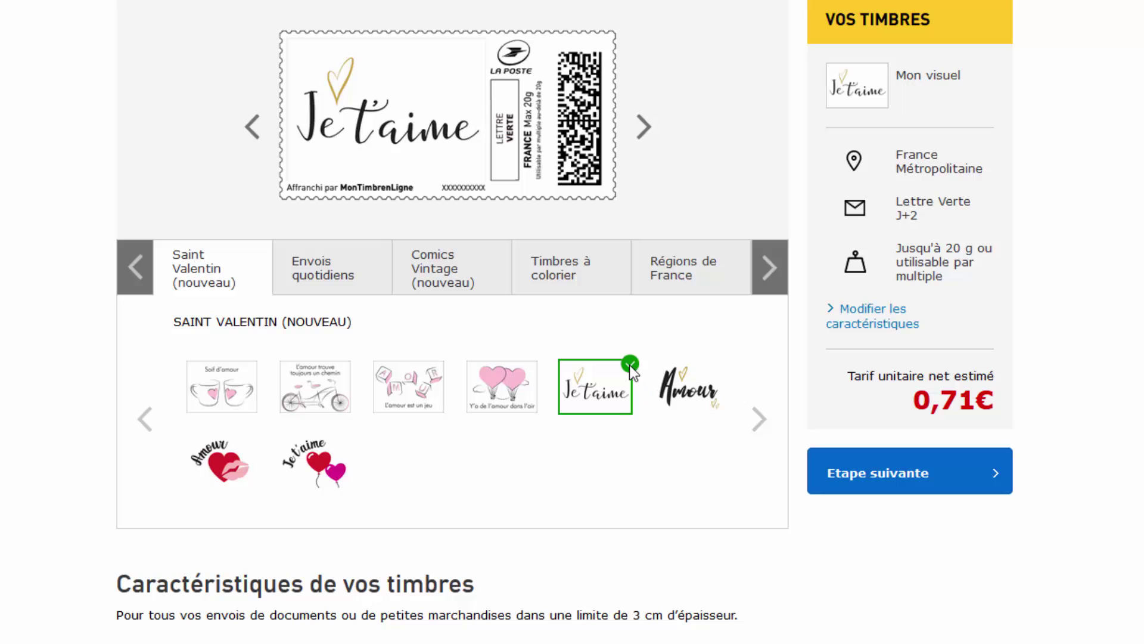
# Set the sending origin to La Réunion and look through the available French destinations, keeping France Métropolitaine
pyautogui.scroll(-2, 624, 461)
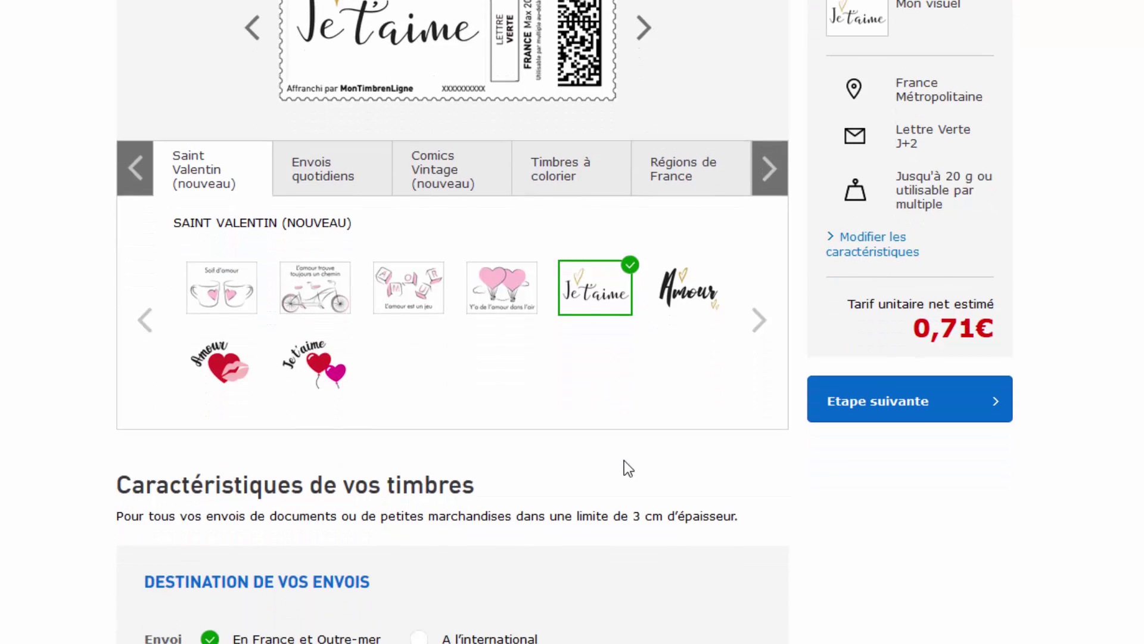
pyautogui.scroll(-5, 624, 460)
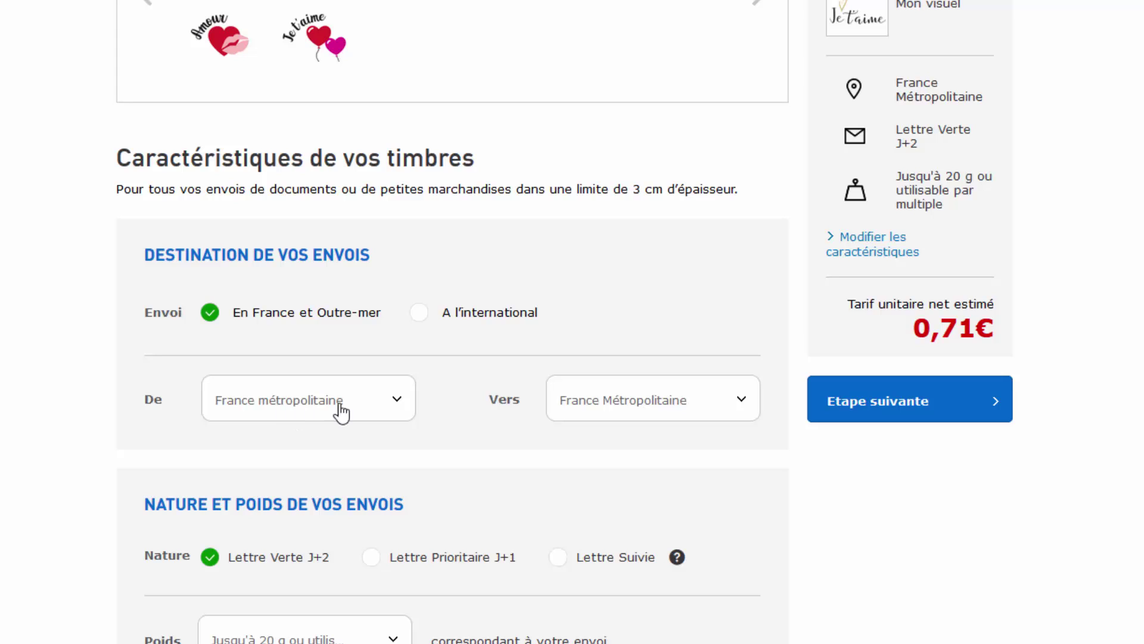
pyautogui.click(397, 408)
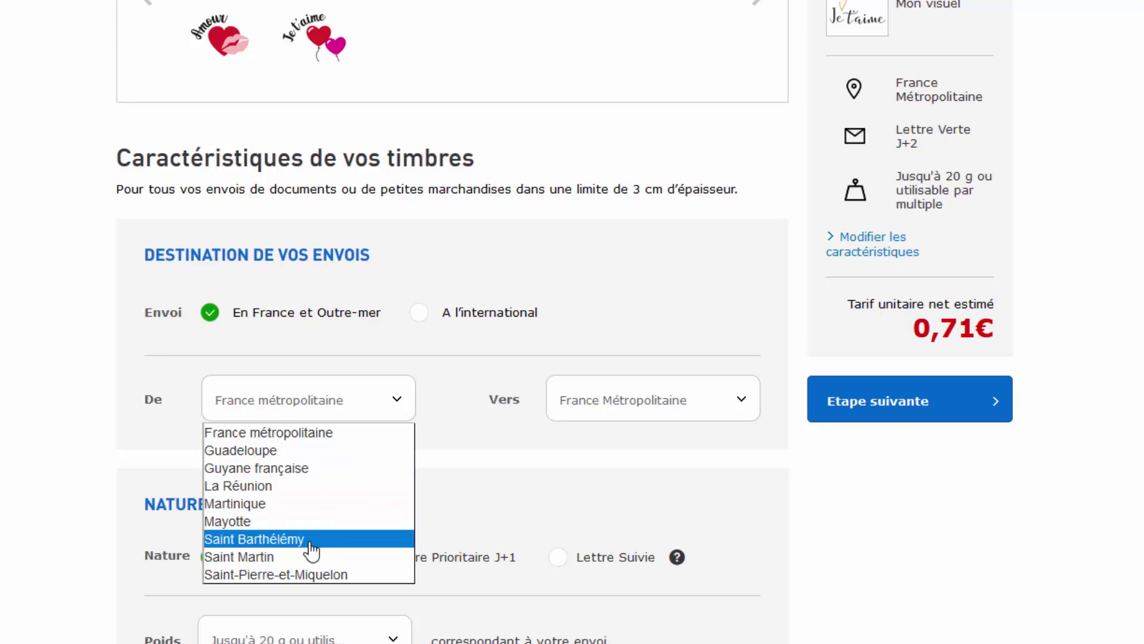
pyautogui.click(283, 486)
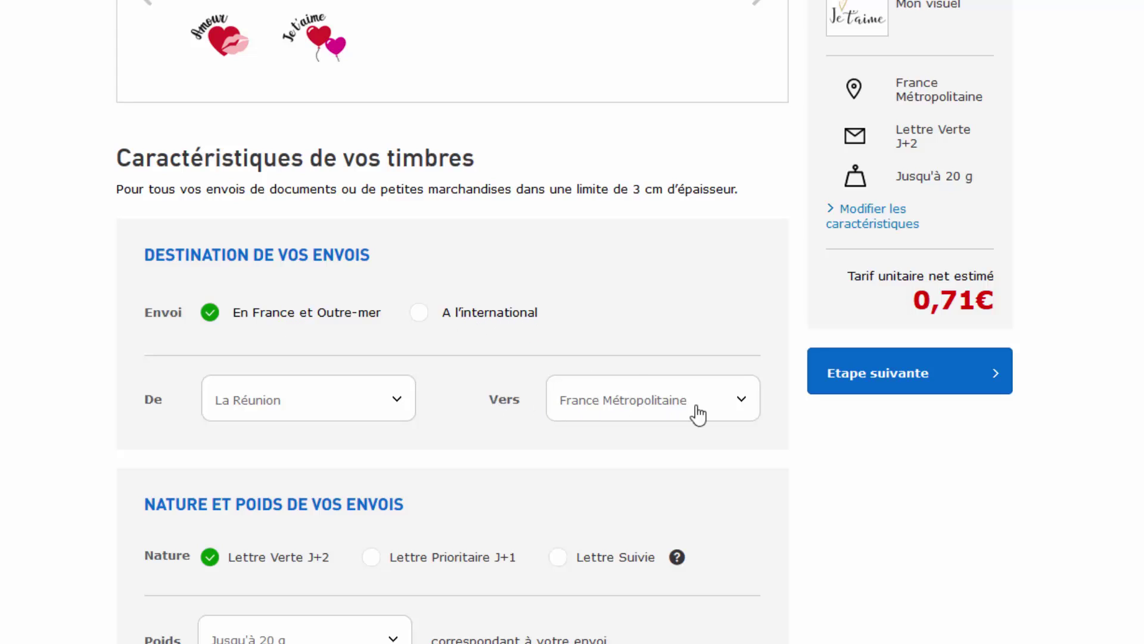
pyautogui.click(743, 402)
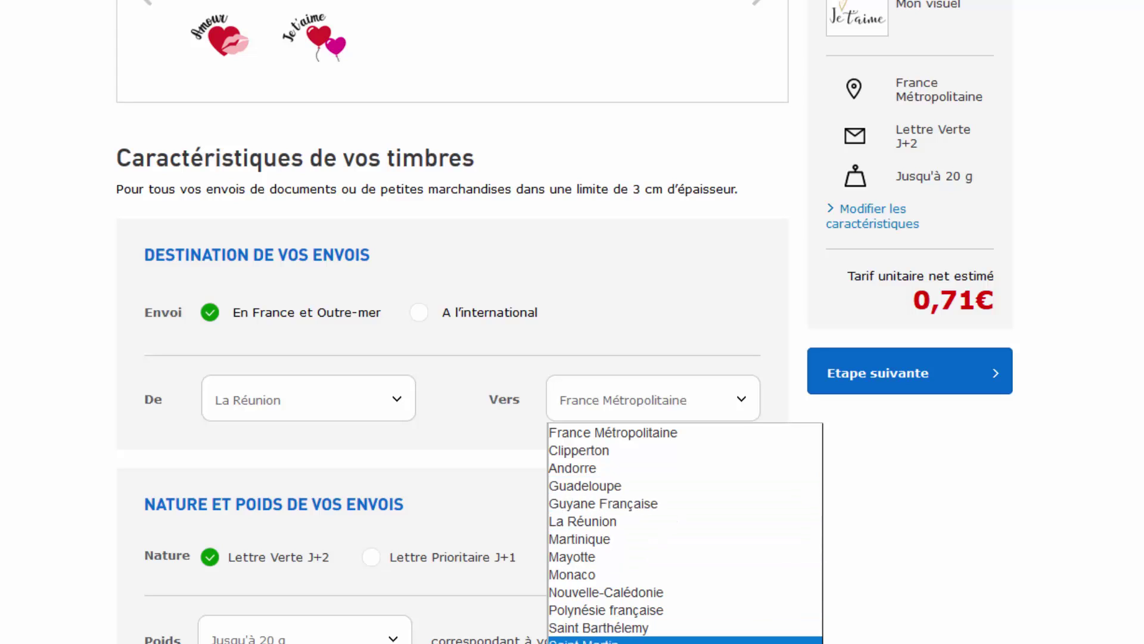
pyautogui.click(638, 253)
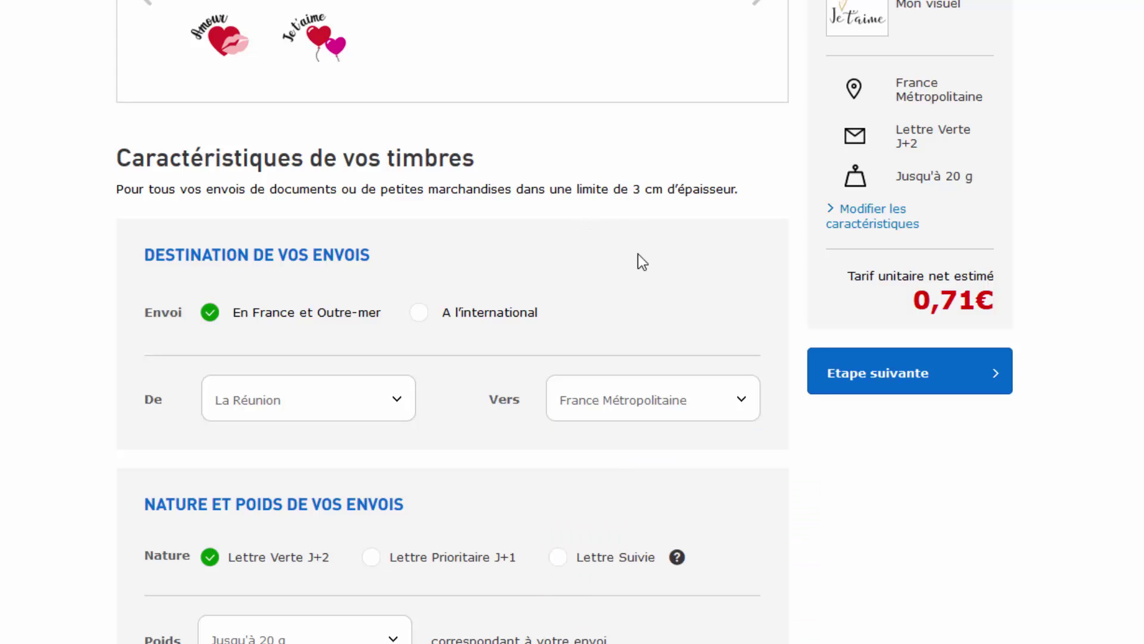
# Try the A l'international shipment option with its destination country list, and switch back to En France et Outre-mer
pyautogui.click(419, 313)
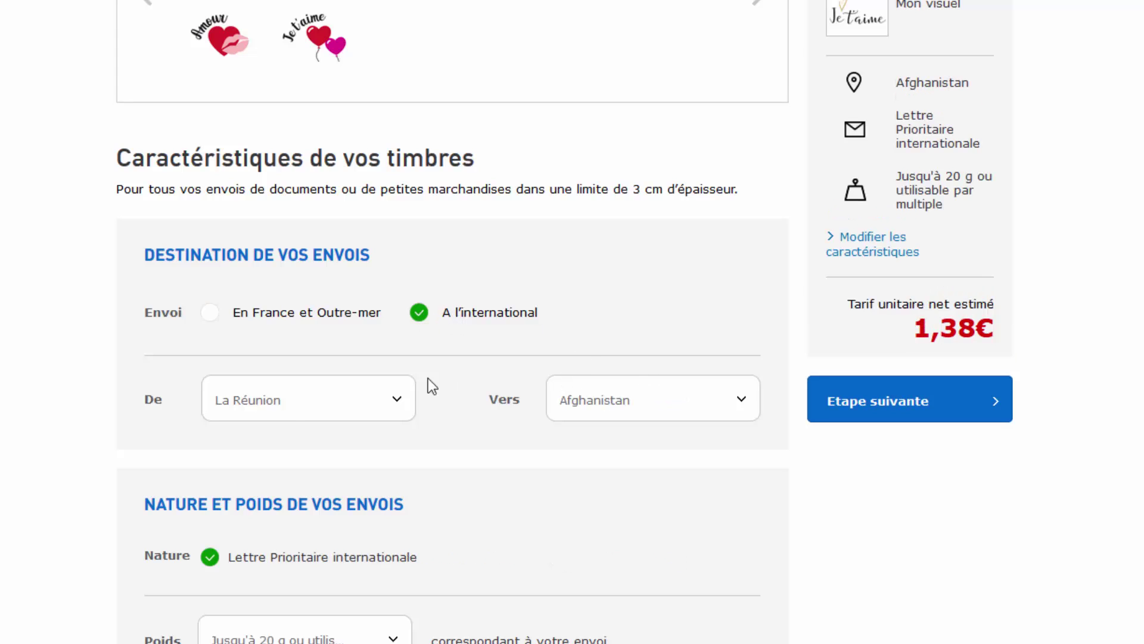
pyautogui.click(706, 403)
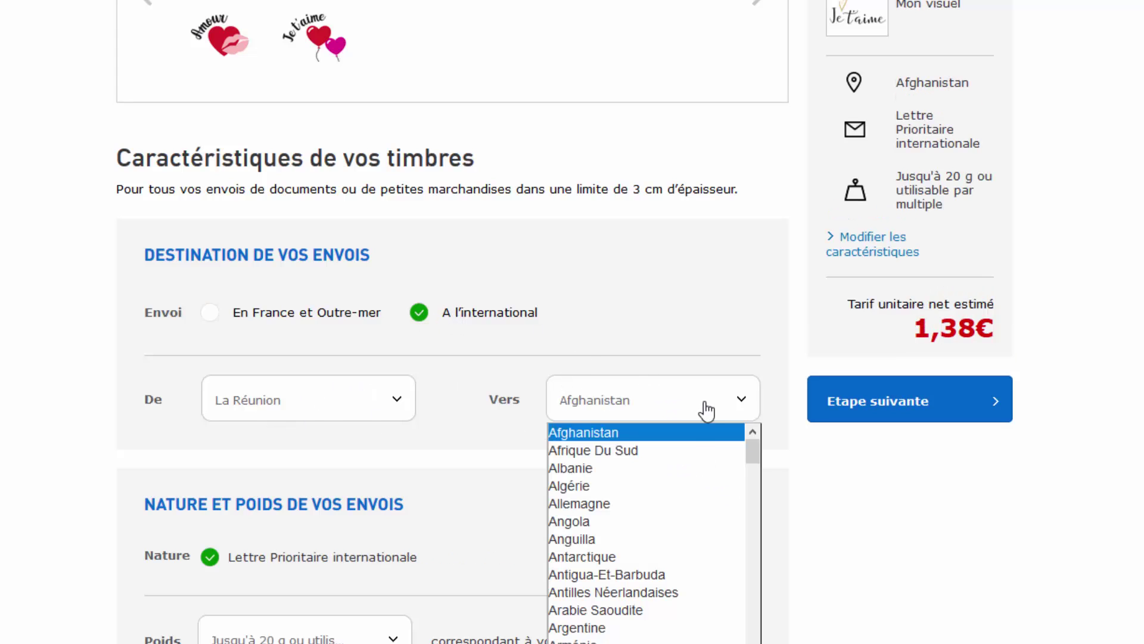
pyautogui.scroll(-15, 675, 503)
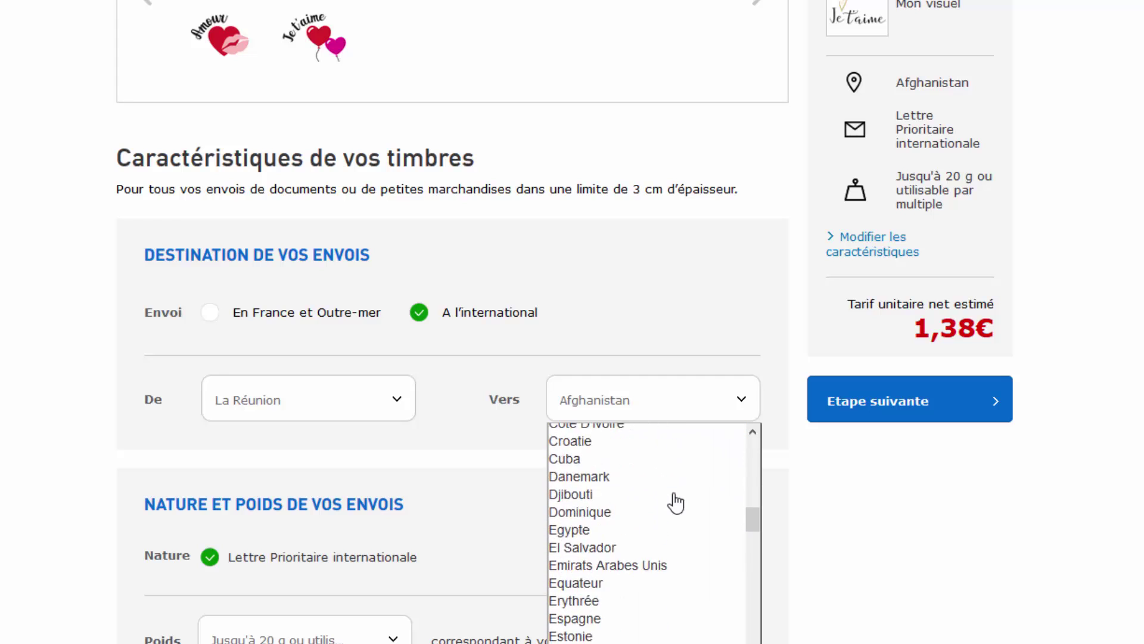
pyautogui.scroll(-3, 668, 504)
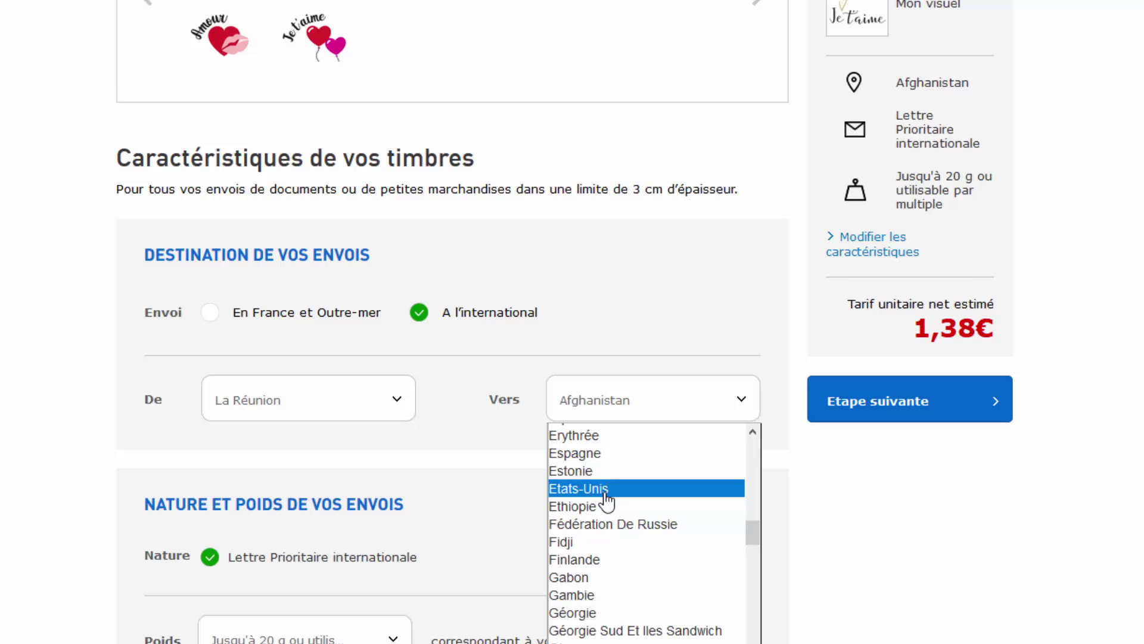
pyautogui.click(673, 310)
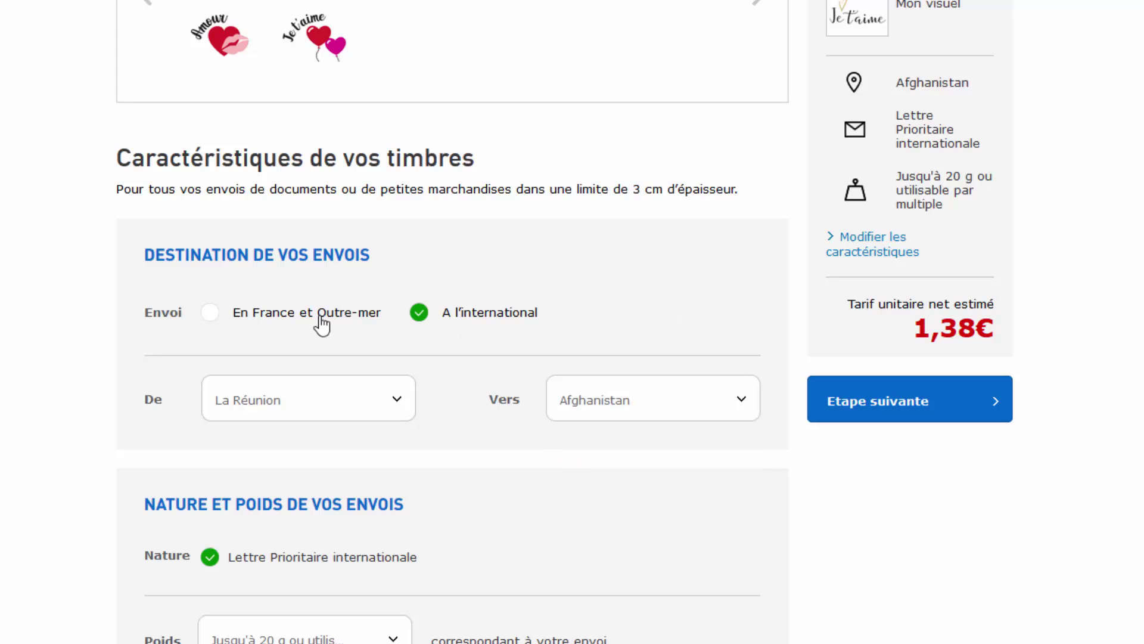
pyautogui.click(248, 322)
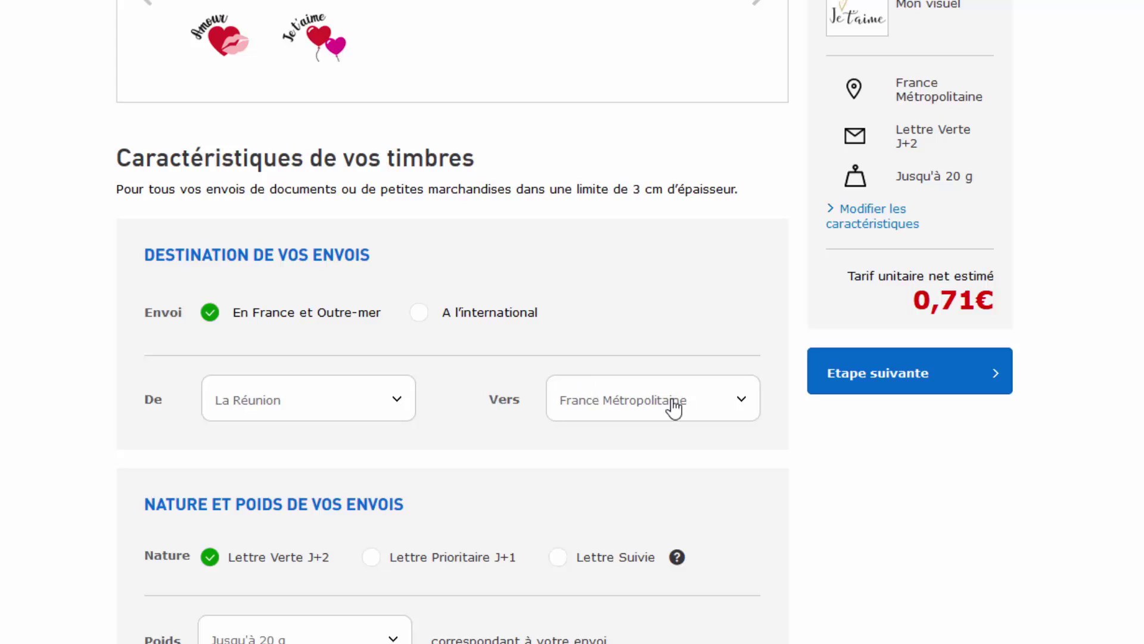
# Set the shipment type to Lettre Prioritaire J+1 with a weight of Jusqu'à 220 g
pyautogui.scroll(-1, 673, 407)
pyautogui.scroll(-3, 671, 399)
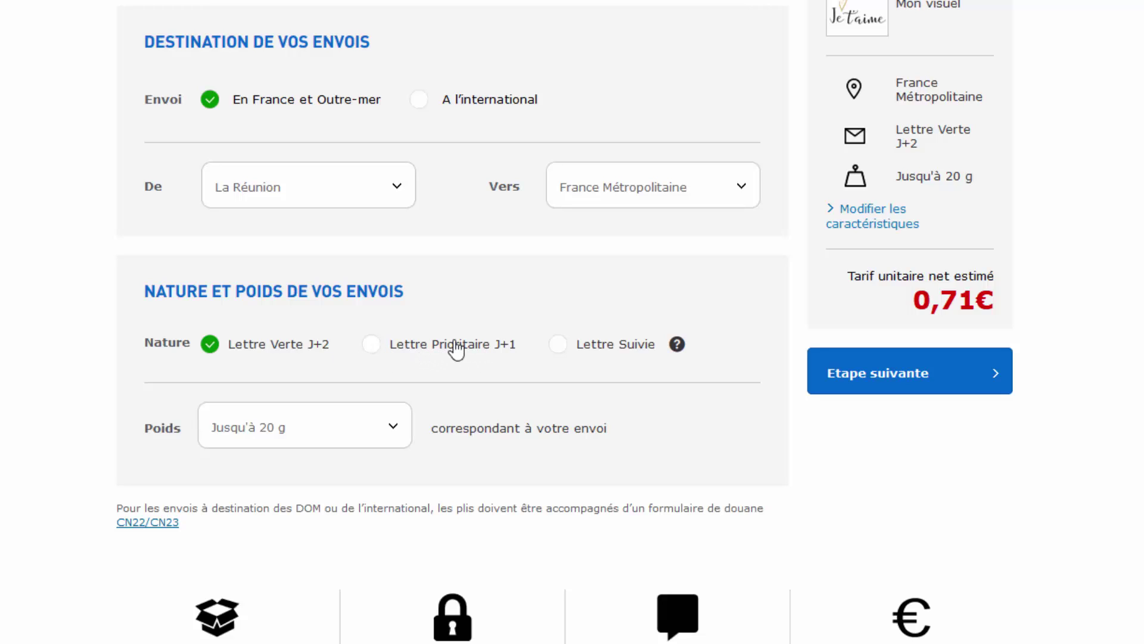
pyautogui.click(376, 348)
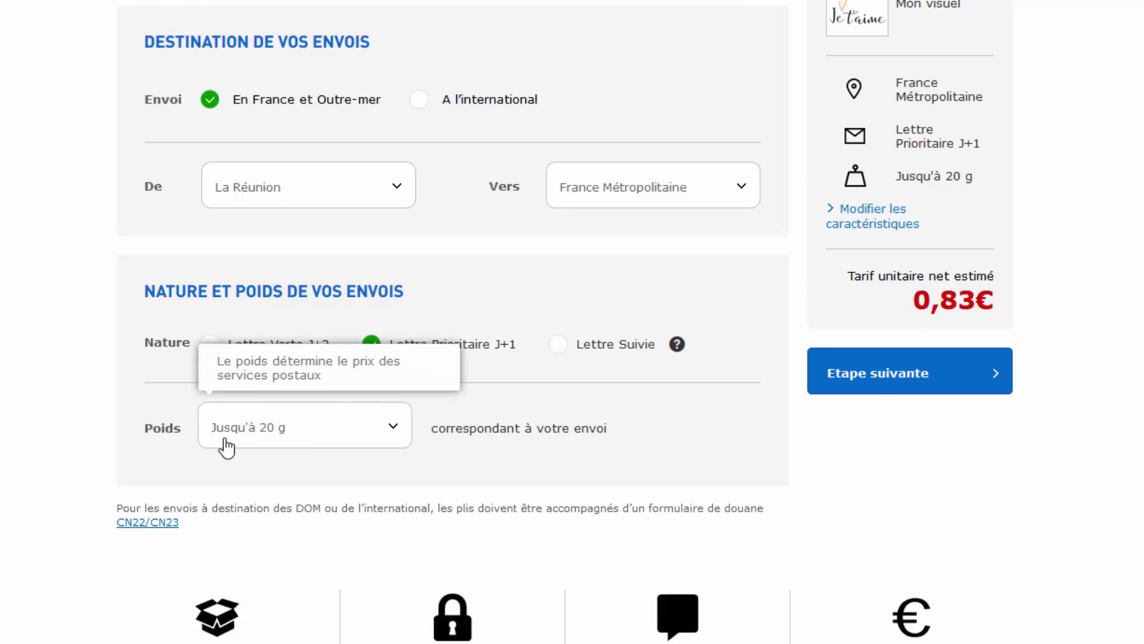
pyautogui.click(397, 431)
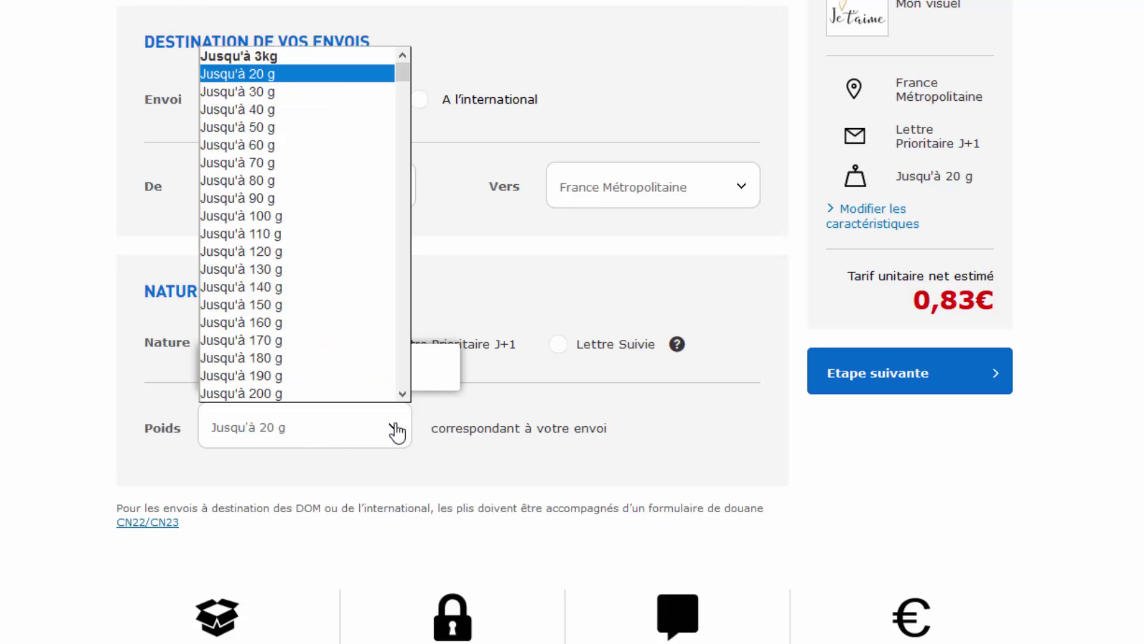
pyautogui.scroll(-2, 329, 348)
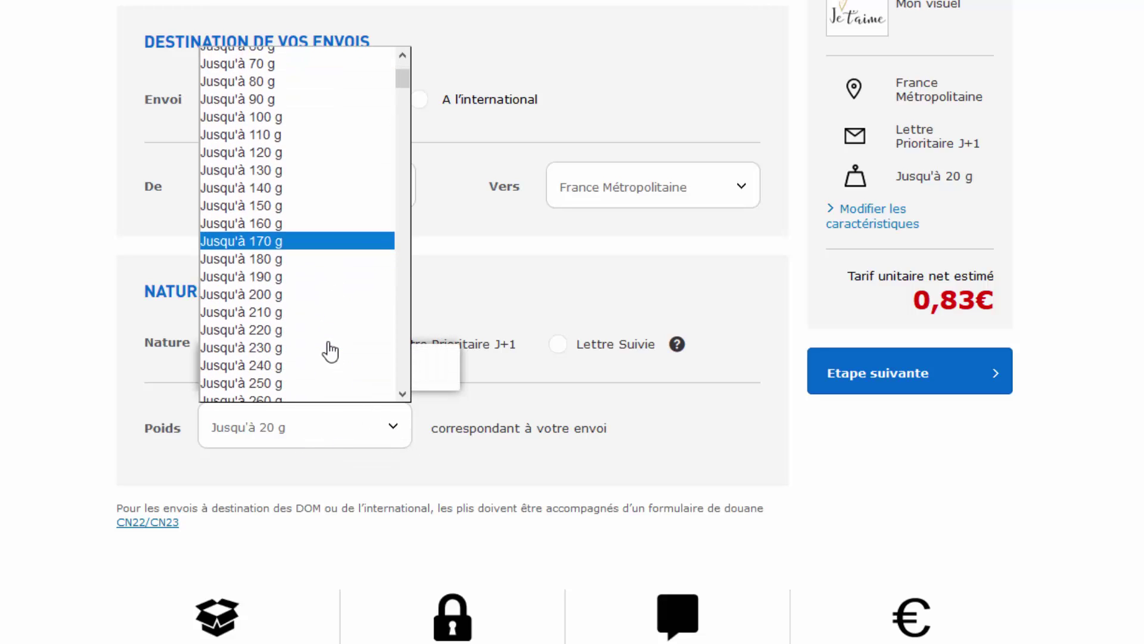
pyautogui.click(263, 328)
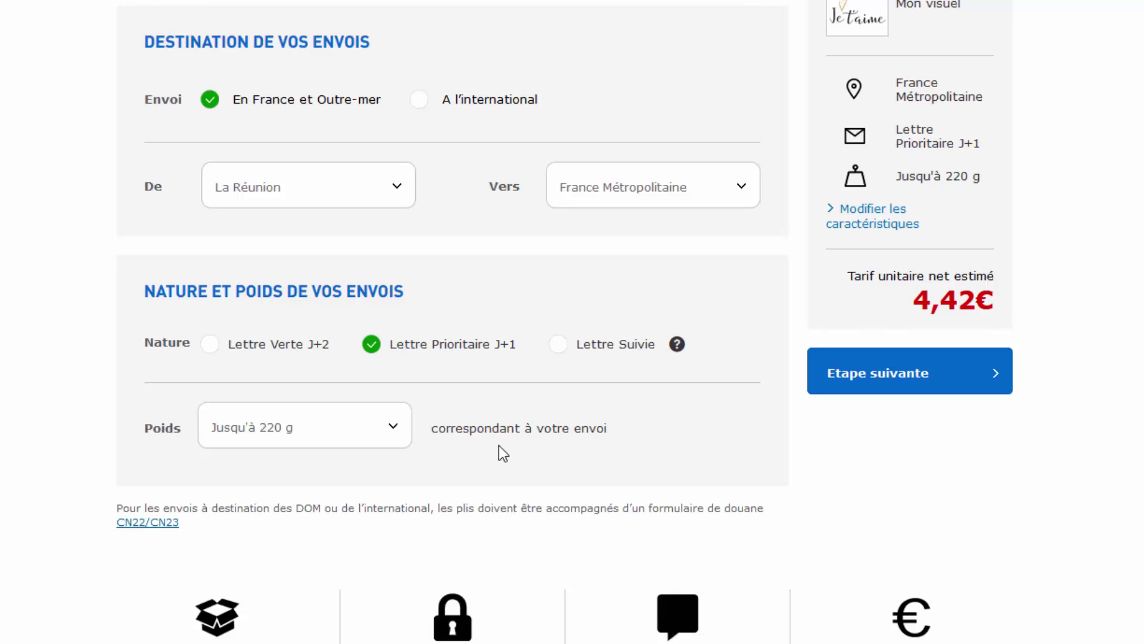
# Change the priority letter's weight to Jusqu'à 170 g
pyautogui.moveTo(274, 440)
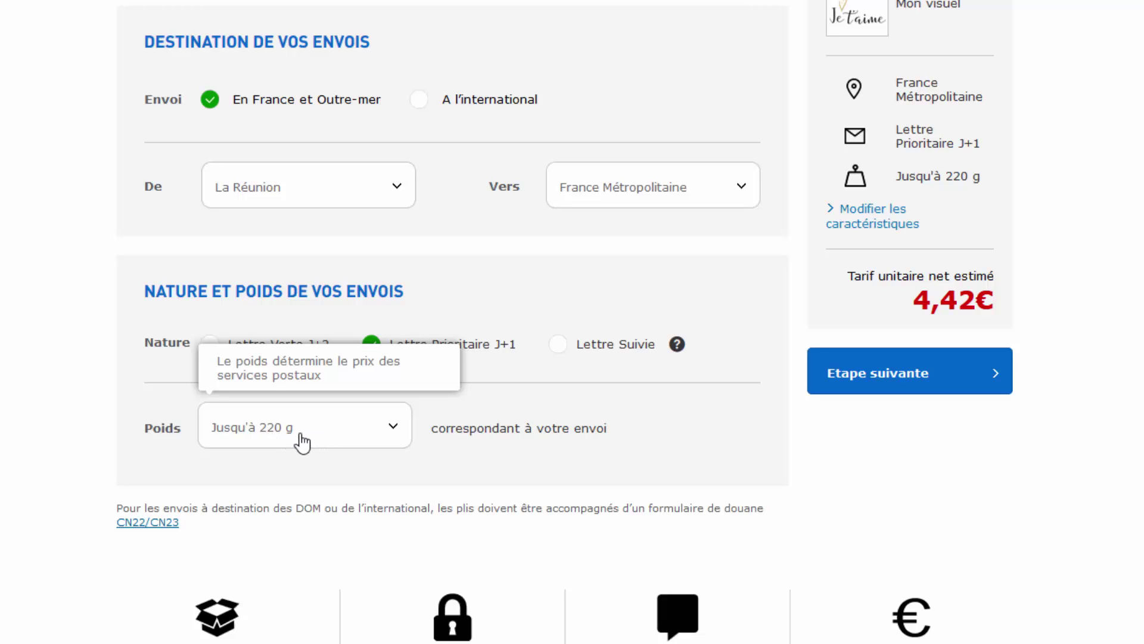
pyautogui.click(371, 439)
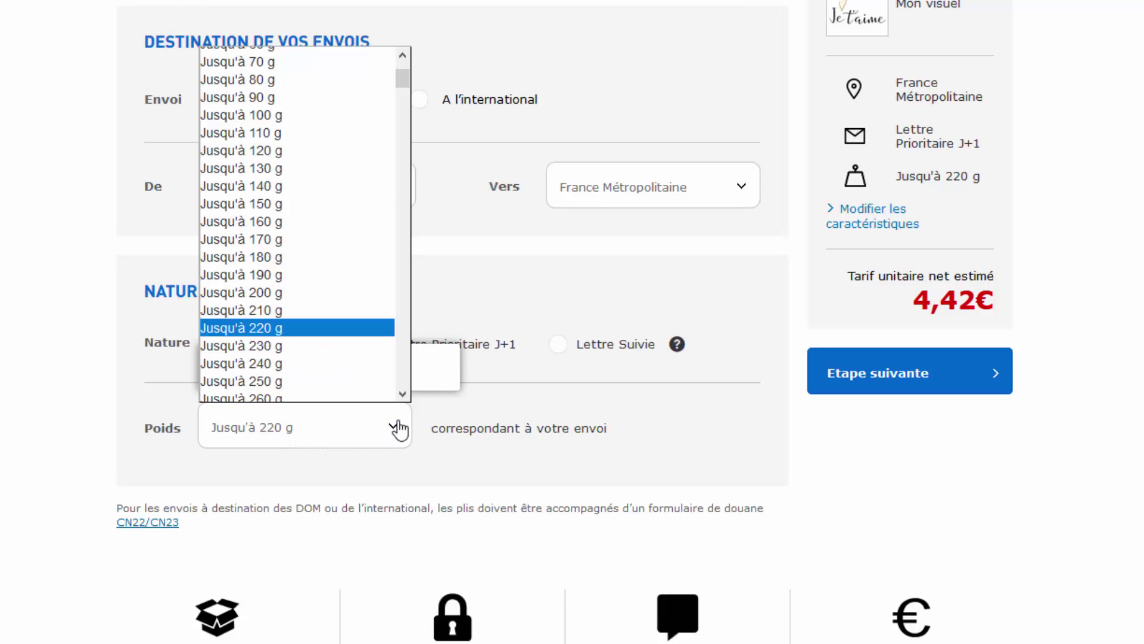
pyautogui.click(288, 235)
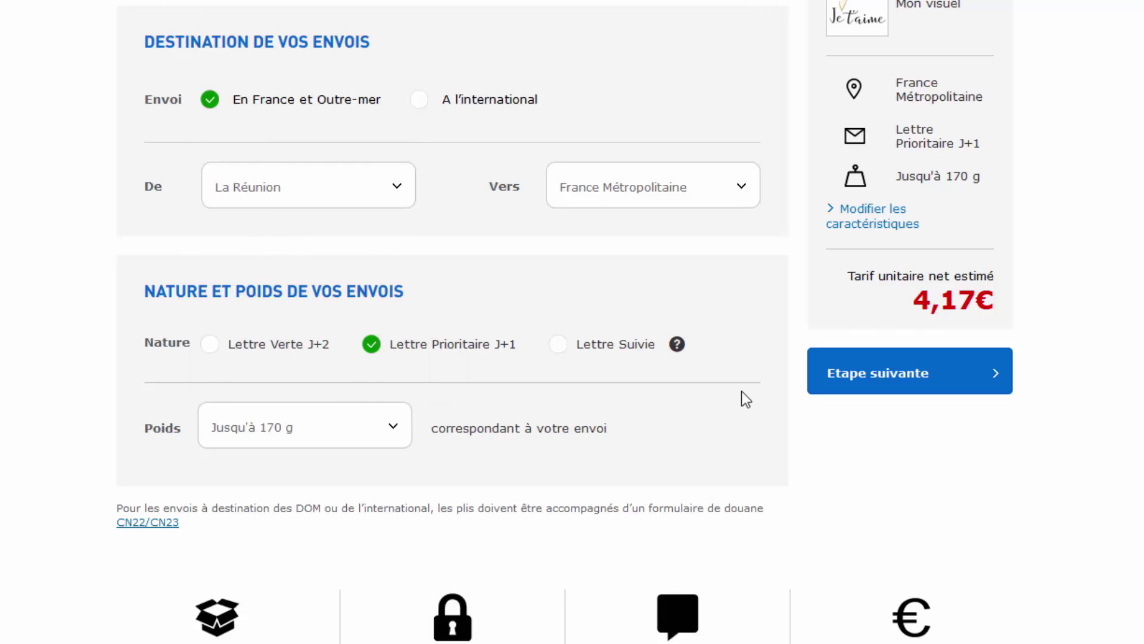
# Set the shipment type to Lettre Suivie with a weight of Jusqu'à 50 g
pyautogui.click(560, 346)
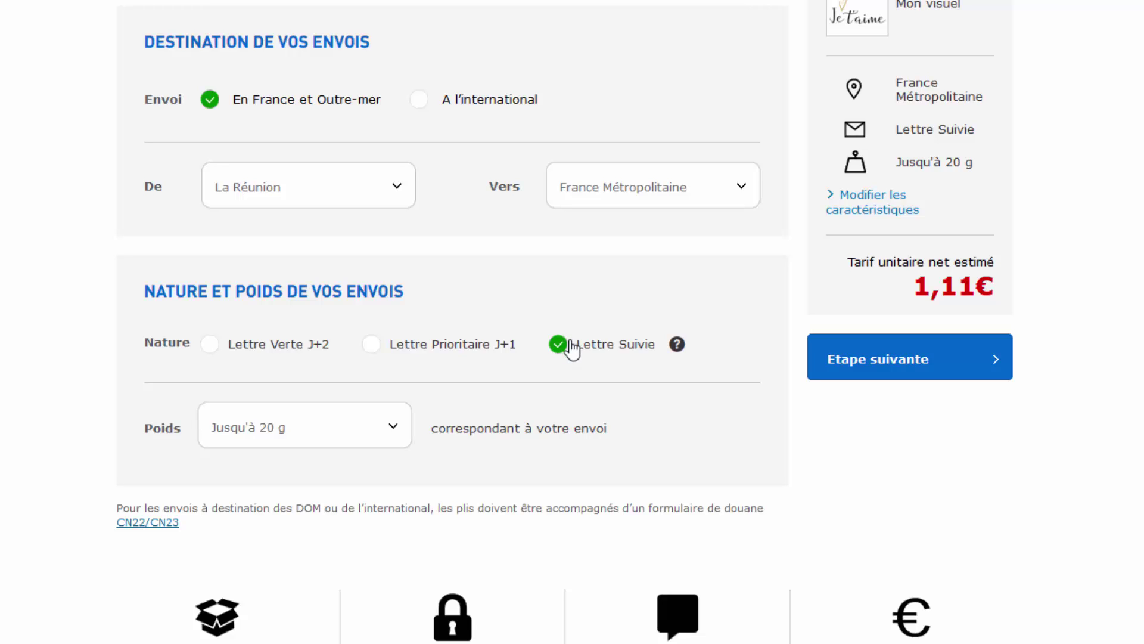
pyautogui.click(394, 431)
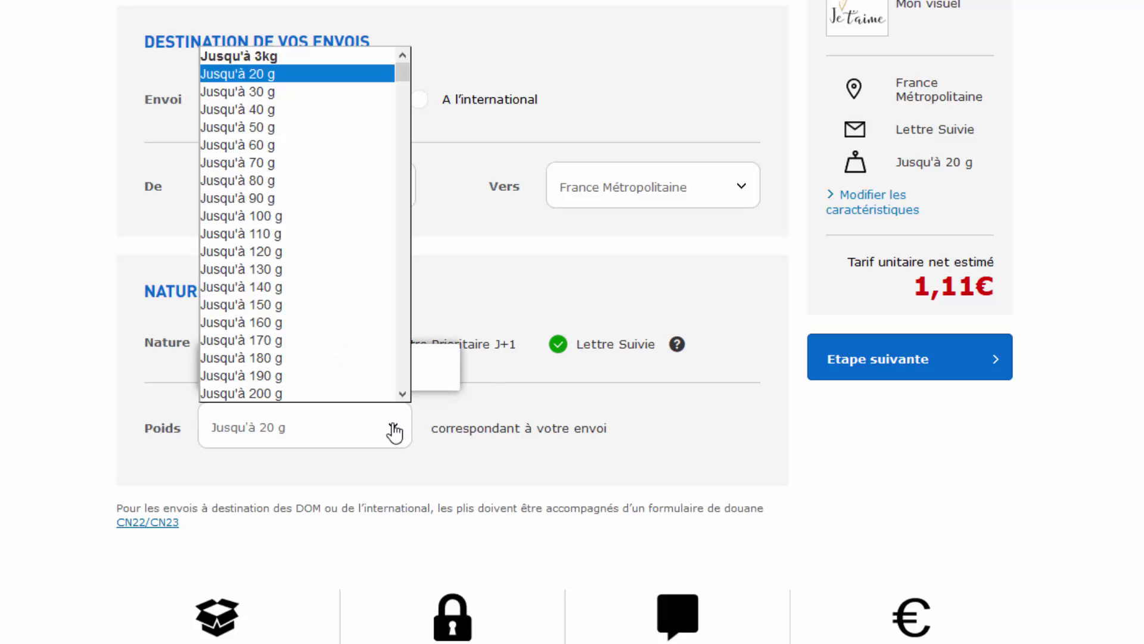
pyautogui.click(274, 127)
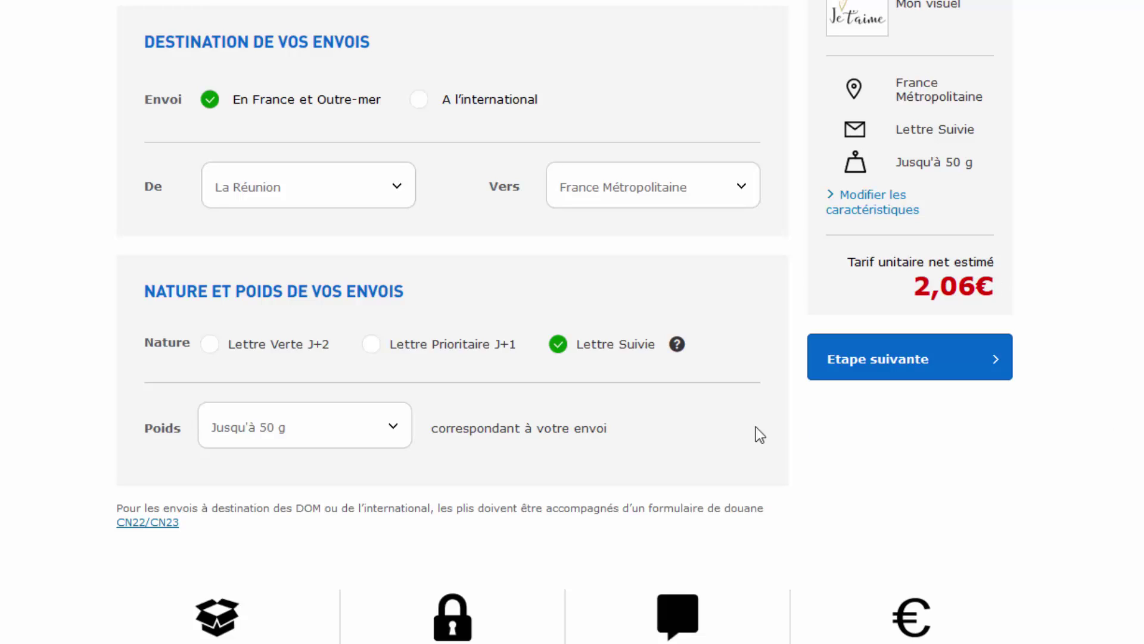
# Continue to the print support stage and view the available label sheet formats, keeping 24 (63,5 x 33,9 mm)
pyautogui.click(884, 371)
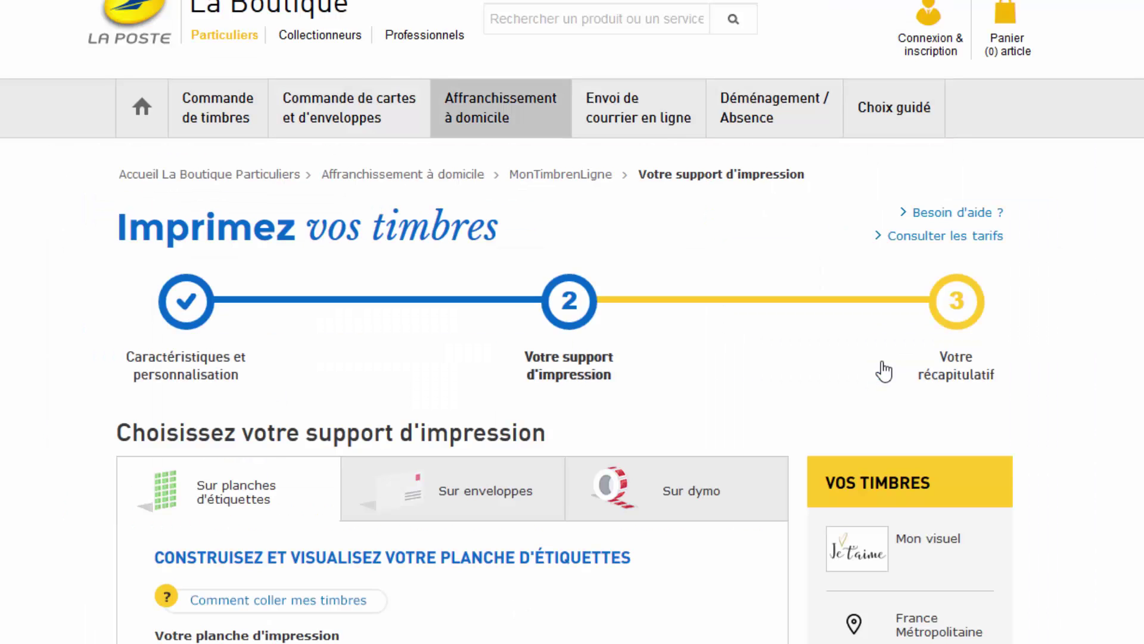
pyautogui.scroll(-5, 843, 420)
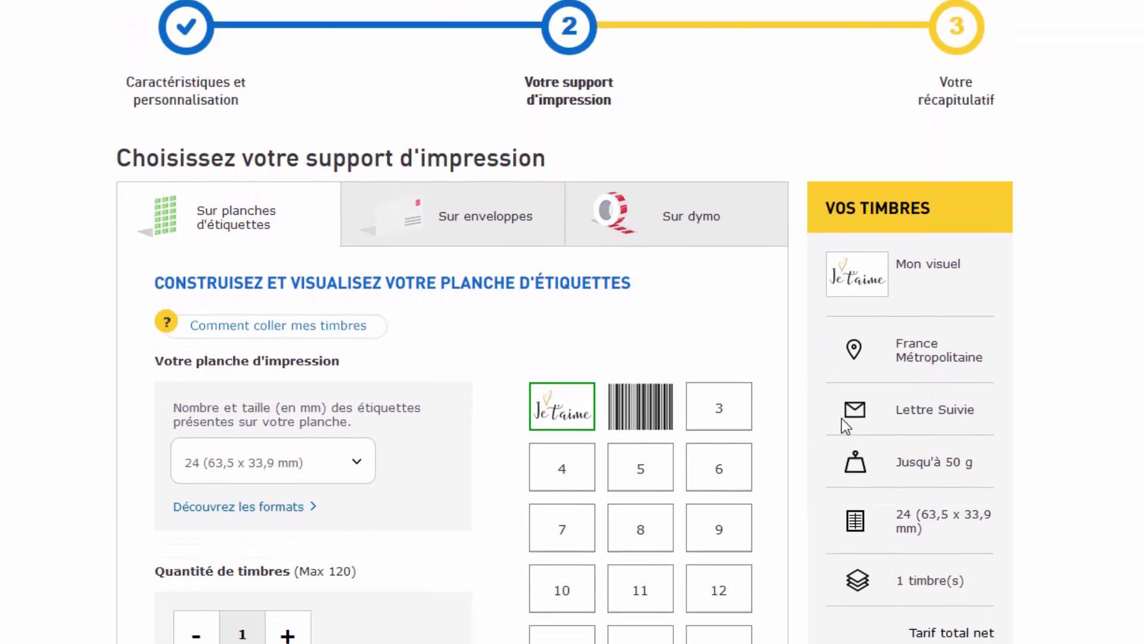
pyautogui.scroll(-2, 841, 419)
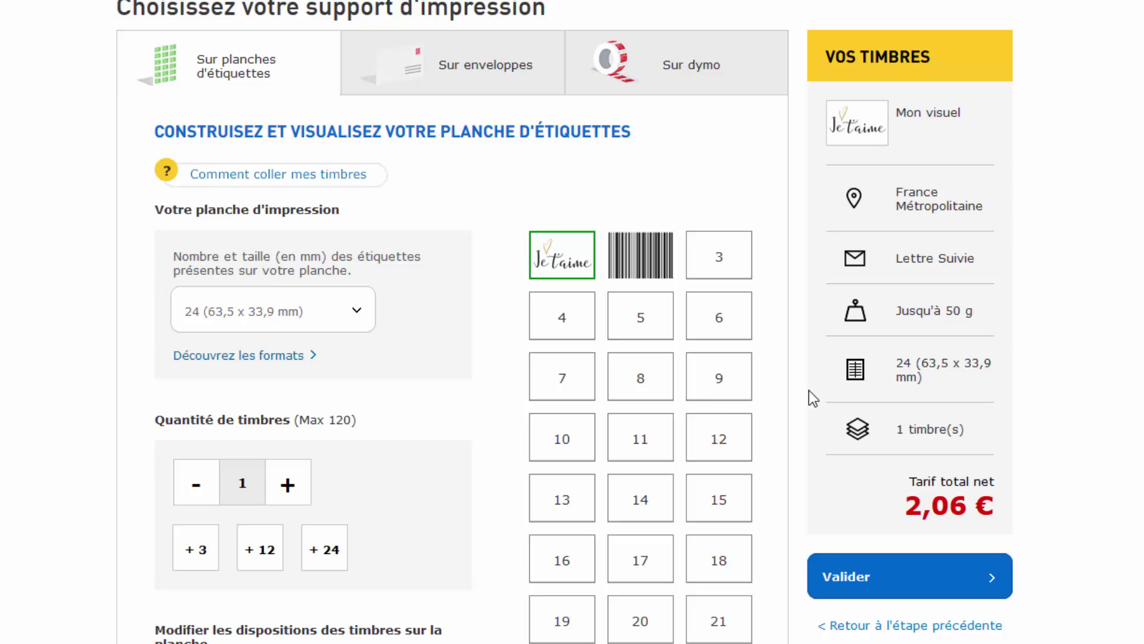
pyautogui.click(357, 311)
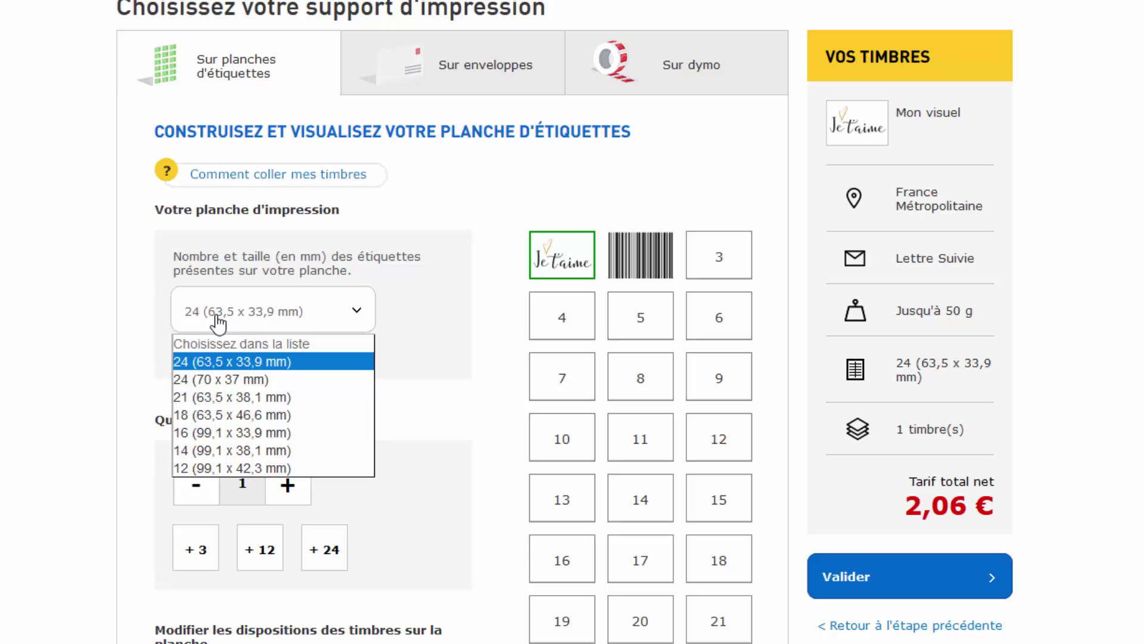
pyautogui.click(438, 295)
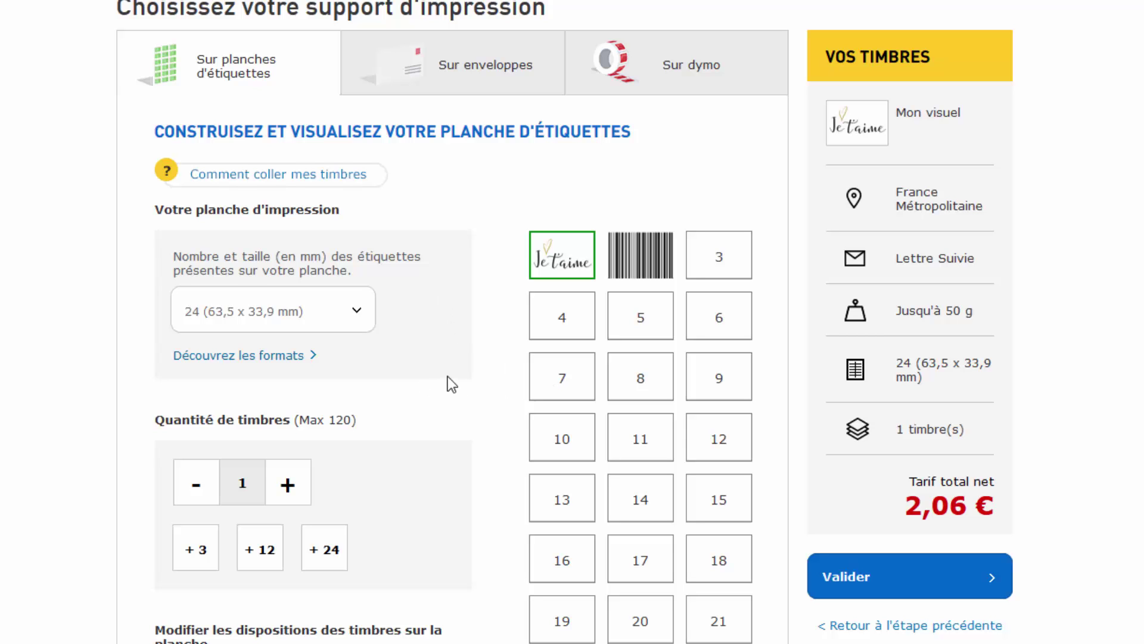
# Set the stamp quantity to 4 and review how the labels should be placed on the envelope
pyautogui.scroll(-3, 448, 377)
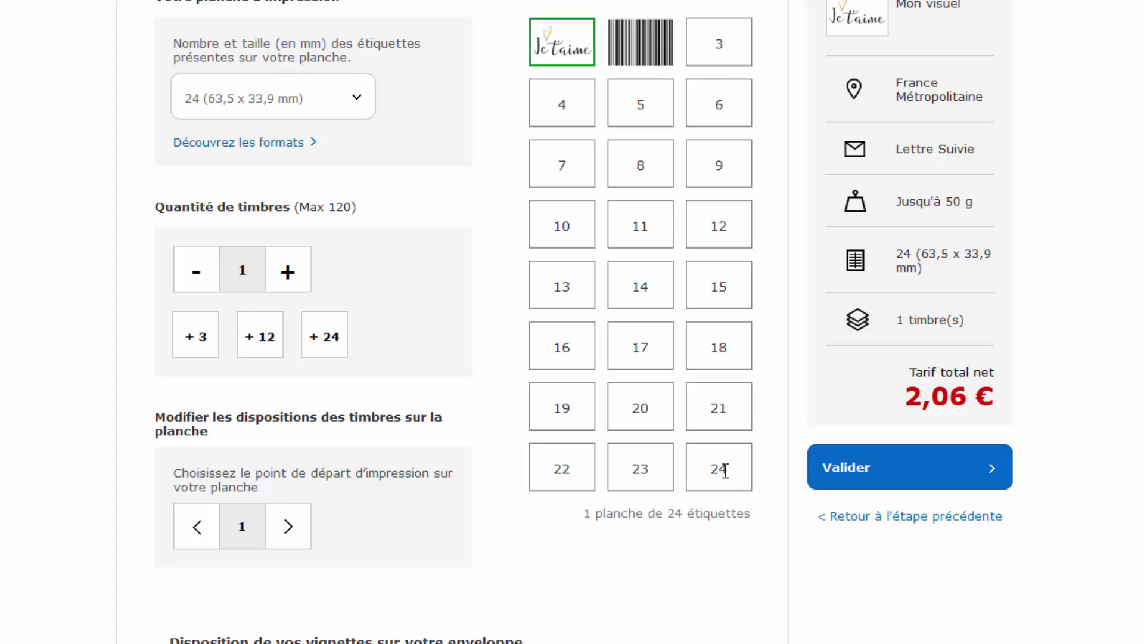
pyautogui.click(288, 272)
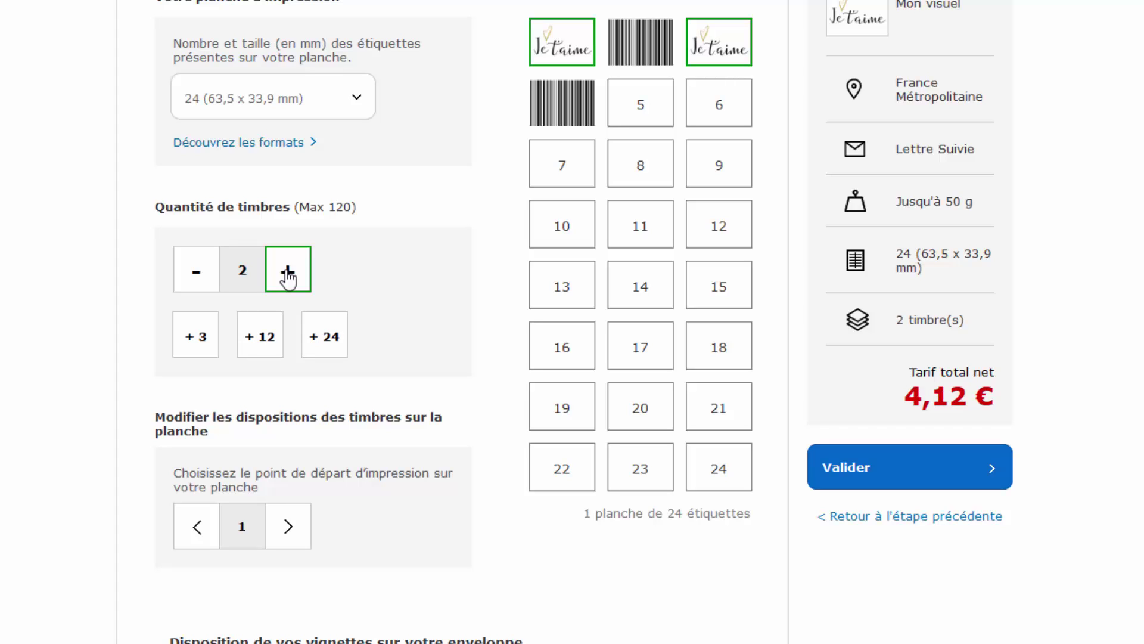
pyautogui.click(287, 273)
pyautogui.click(287, 274)
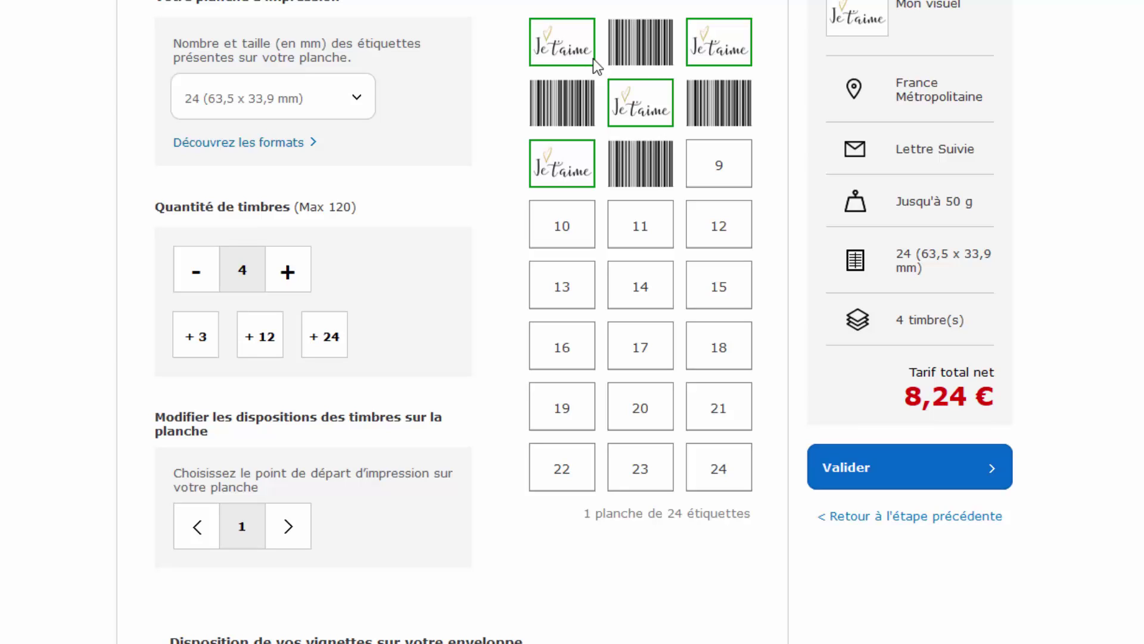
pyautogui.scroll(-4, 531, 301)
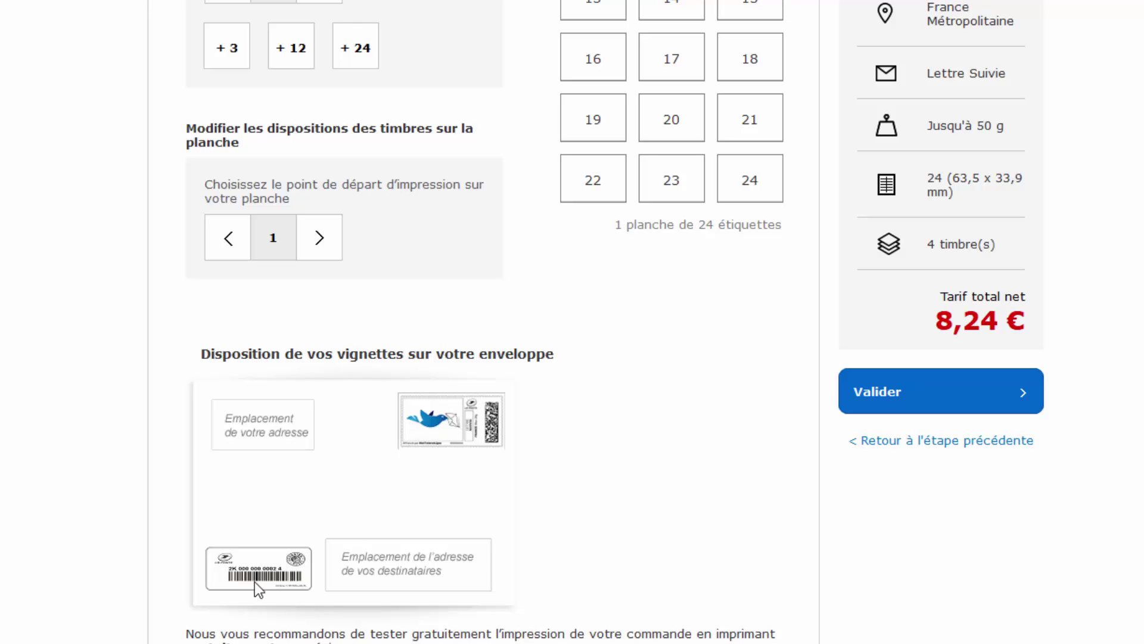
pyautogui.scroll(2, 353, 566)
pyautogui.scroll(-2, 347, 576)
pyautogui.scroll(5, 656, 525)
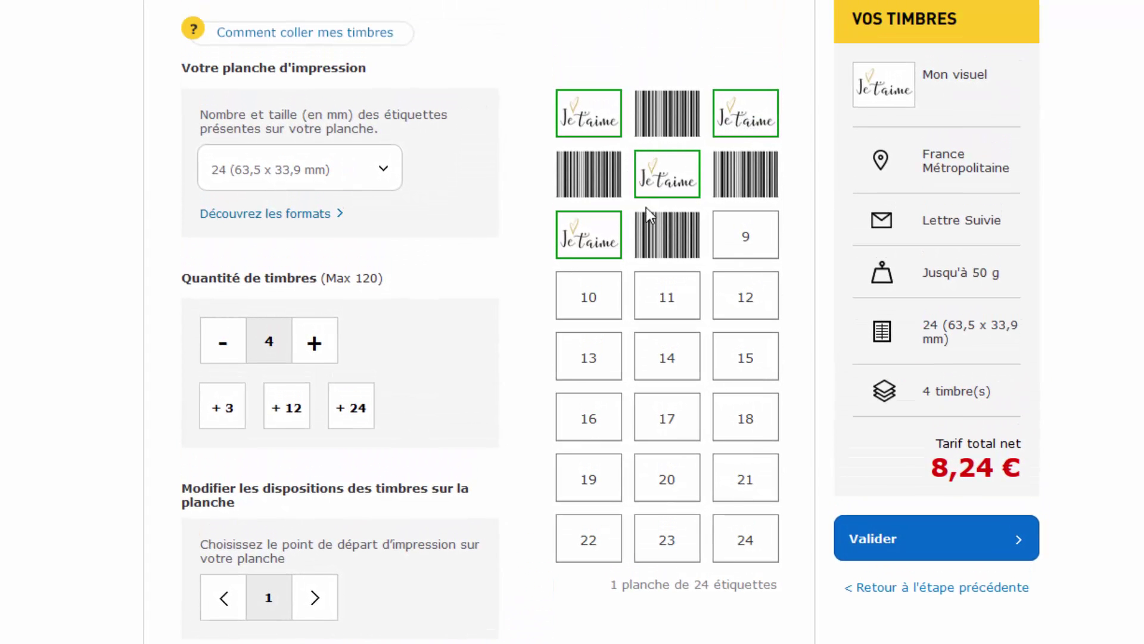
# Add 3 stamps to the quantity, and reduce it back to 4
pyautogui.click(227, 417)
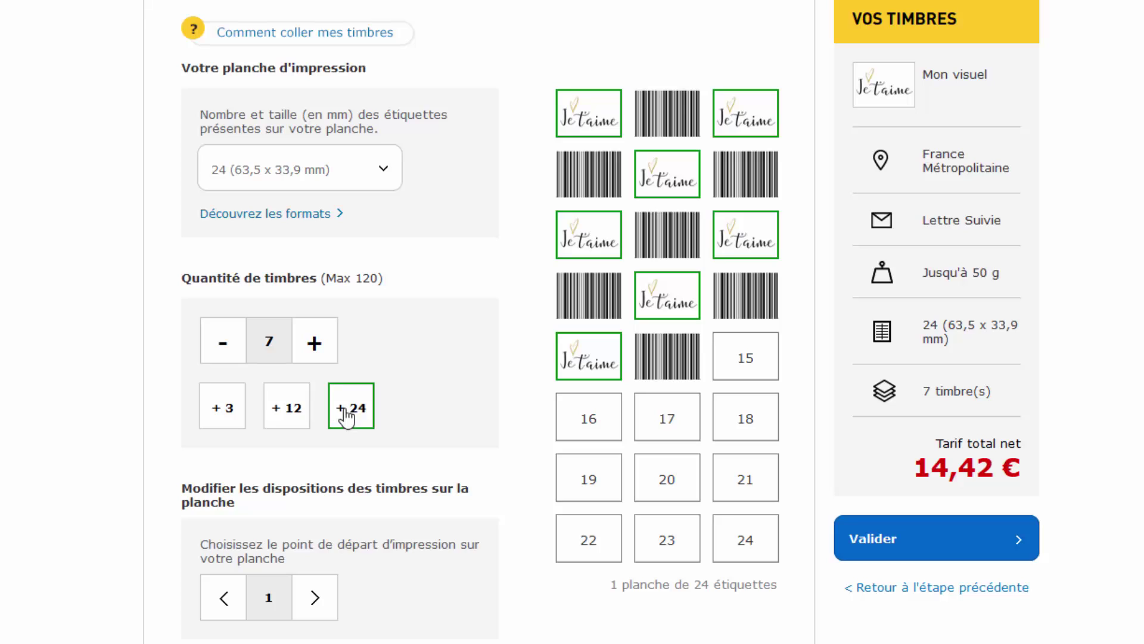
pyautogui.click(221, 346)
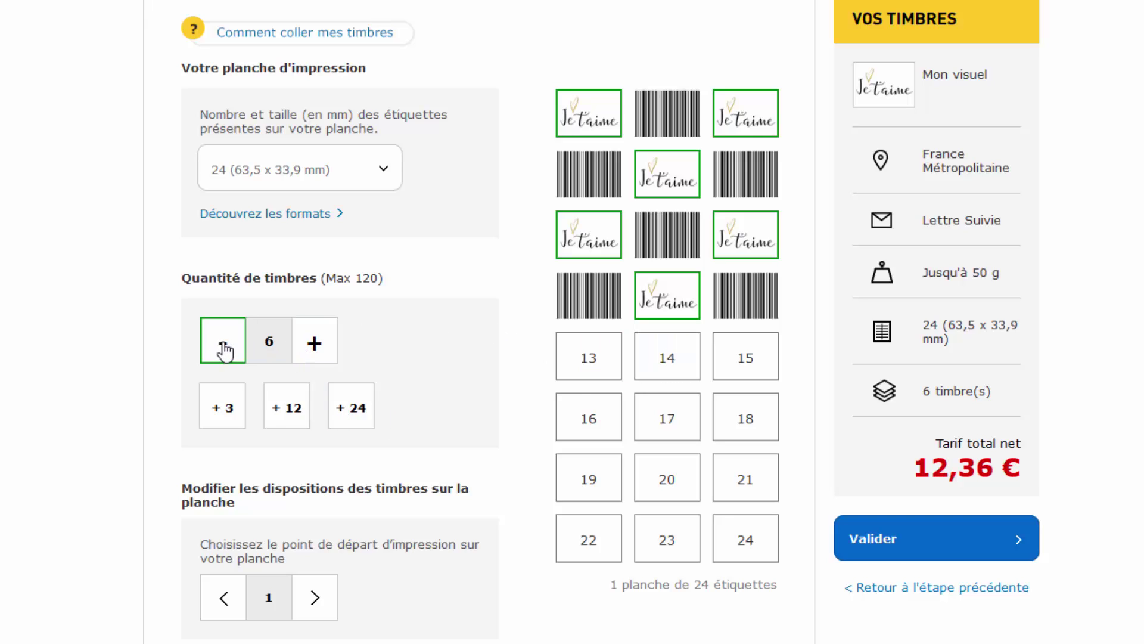
pyautogui.click(222, 349)
pyautogui.click(219, 352)
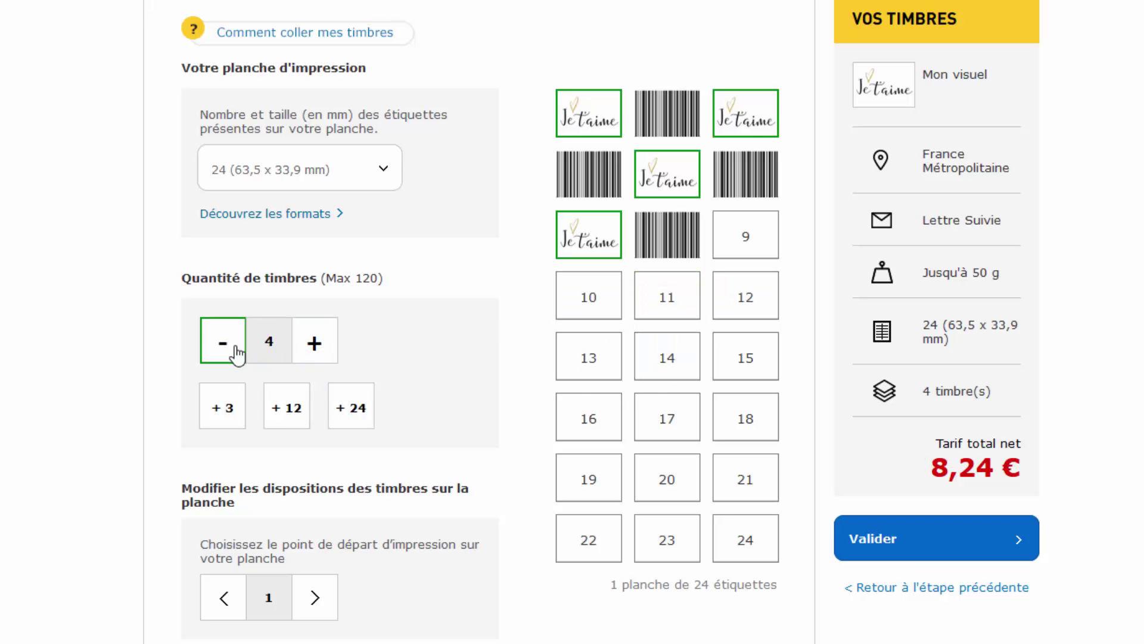
# Increase the stamp quantity to 6 on the label sheet
pyautogui.click(315, 348)
pyautogui.click(224, 354)
pyautogui.click(315, 346)
pyautogui.click(315, 346)
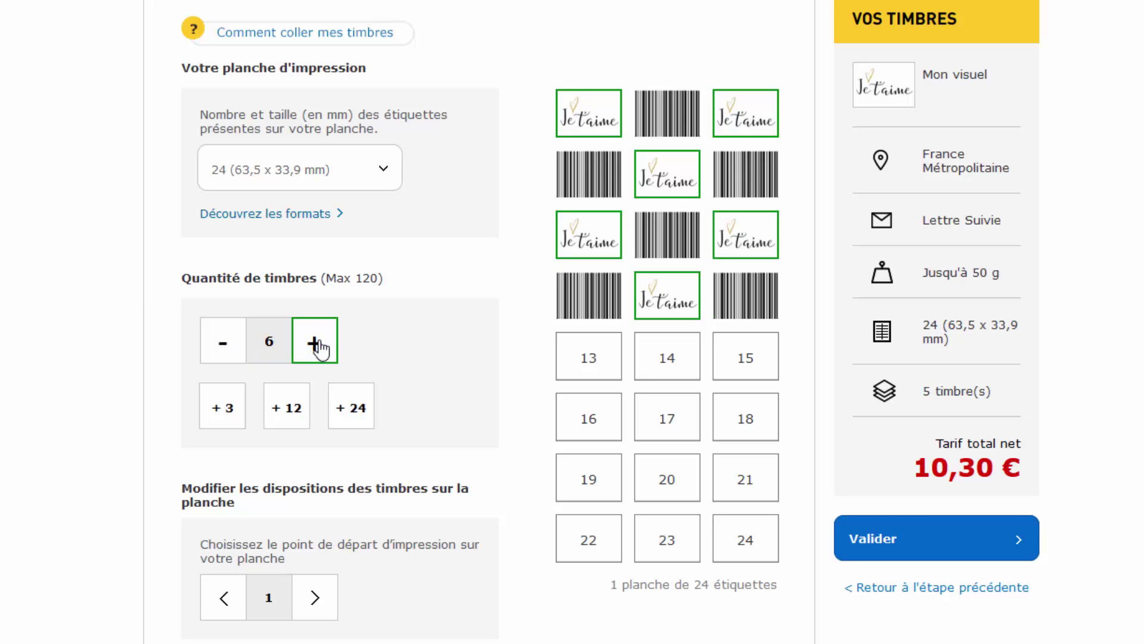
pyautogui.scroll(-3, 407, 399)
pyautogui.scroll(3, 404, 395)
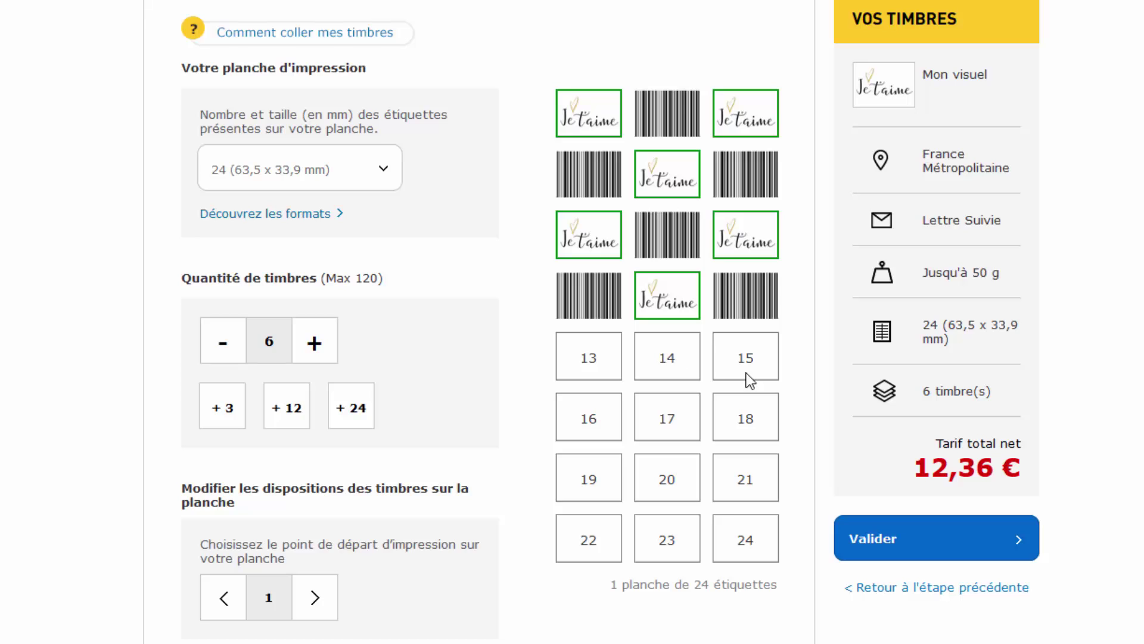
# Move the printing start point on the label sheet to position 13
pyautogui.click(316, 598)
pyautogui.click(316, 598)
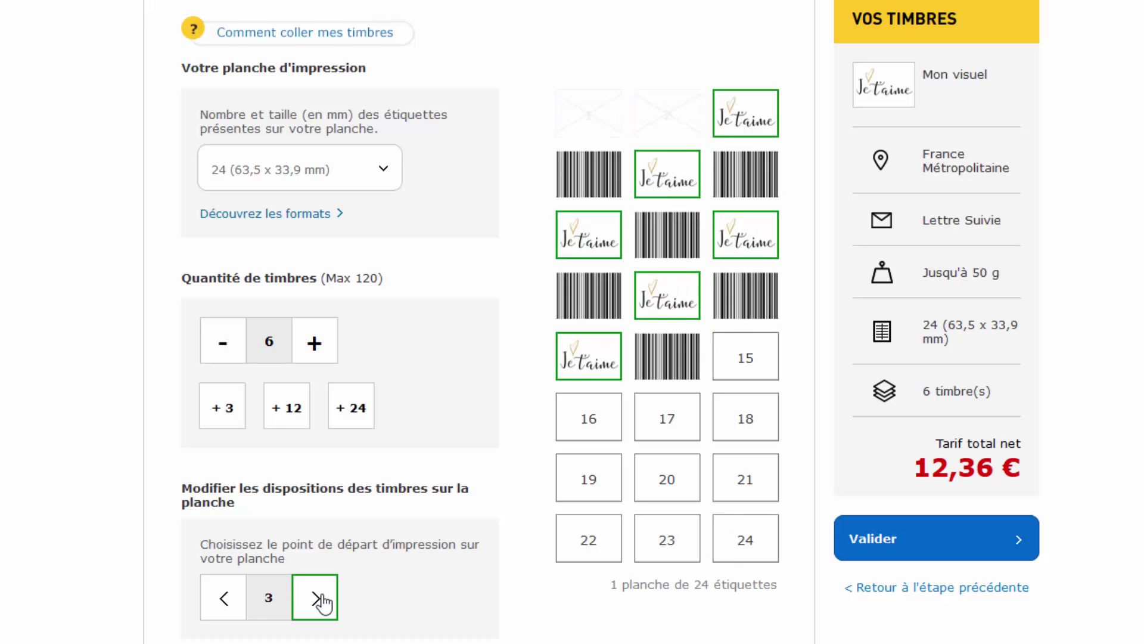
pyautogui.click(316, 598)
pyautogui.click(316, 598)
pyautogui.click(316, 597)
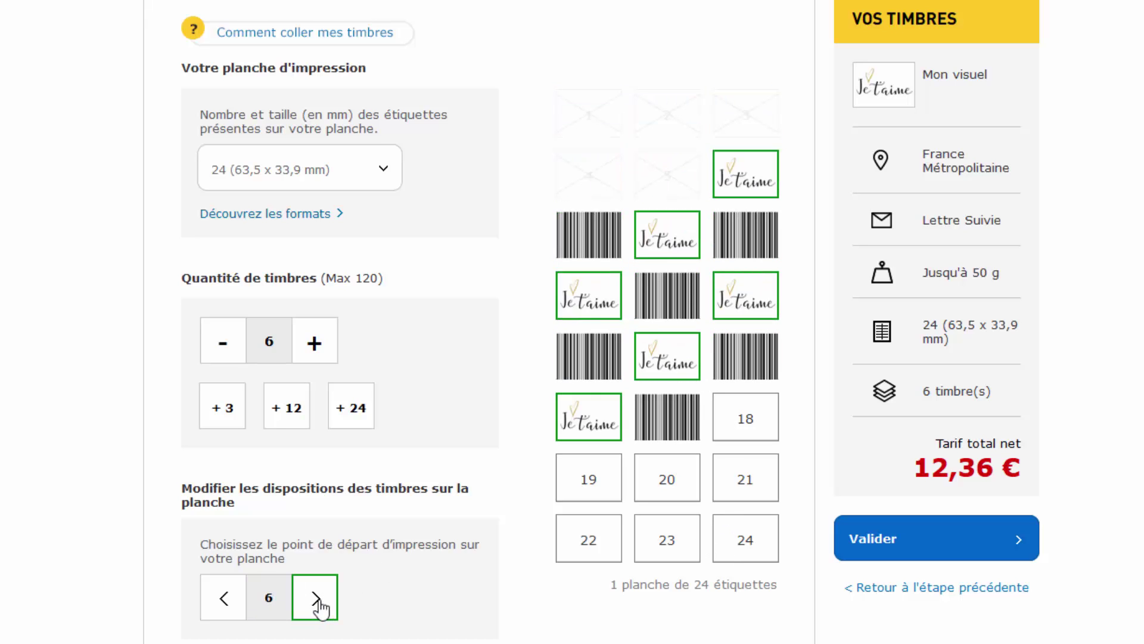
pyautogui.click(316, 598)
pyautogui.click(316, 599)
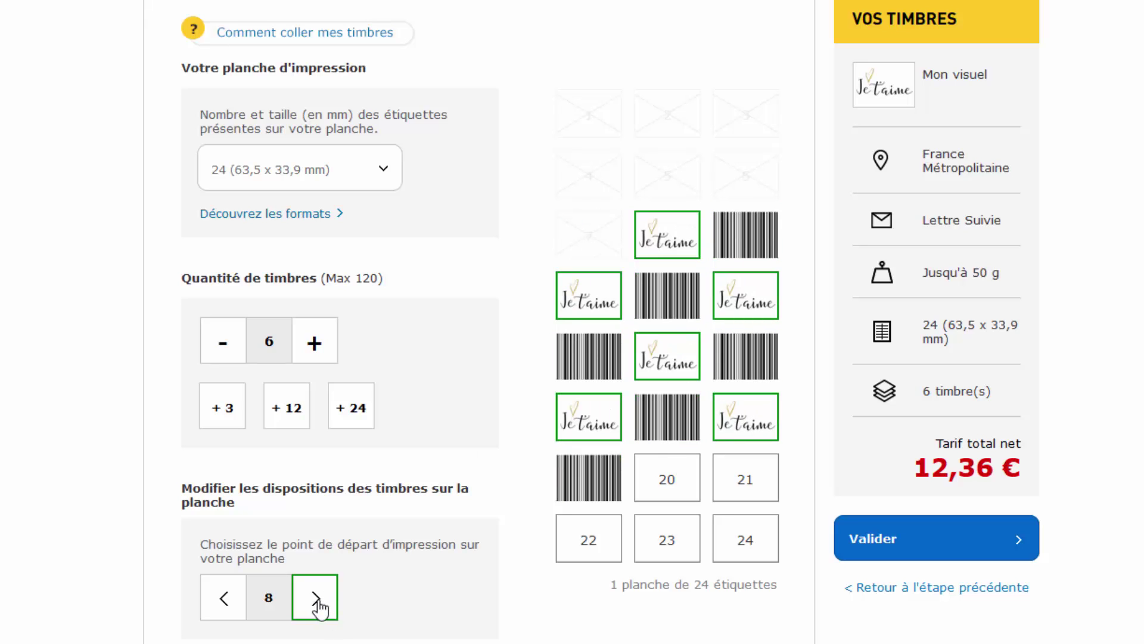
pyautogui.click(316, 598)
pyautogui.click(316, 598)
pyautogui.click(316, 598)
pyautogui.click(316, 598)
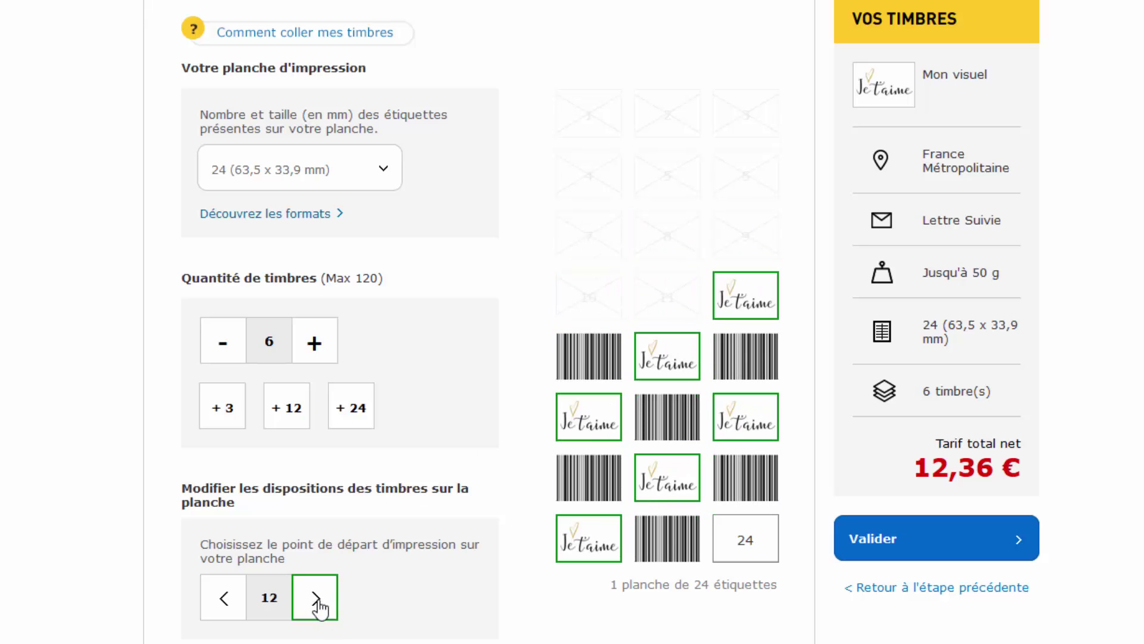
pyautogui.click(316, 598)
pyautogui.click(316, 599)
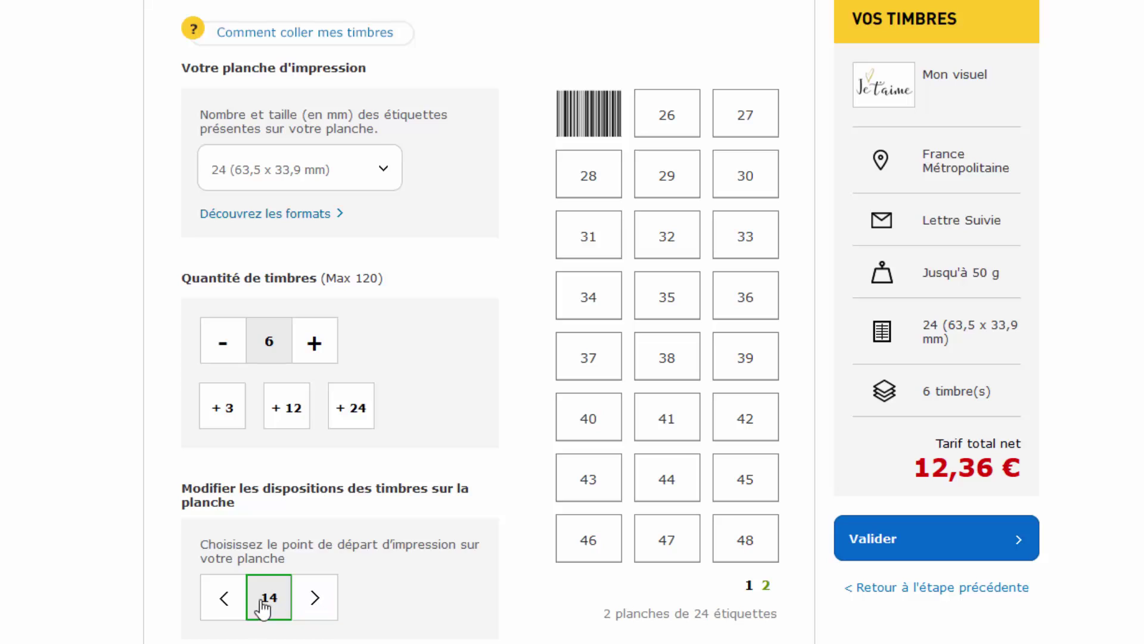
pyautogui.click(225, 598)
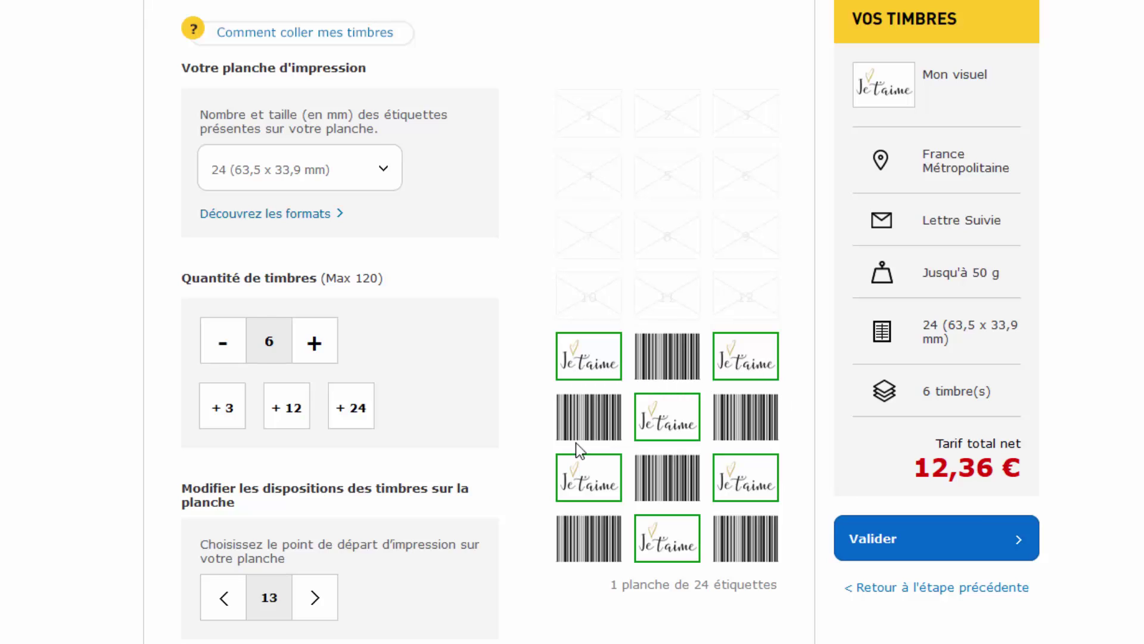
# Reduce the stamp quantity to 4 and move the printing start point on the sheet to position 15
pyautogui.click(225, 348)
pyautogui.click(224, 348)
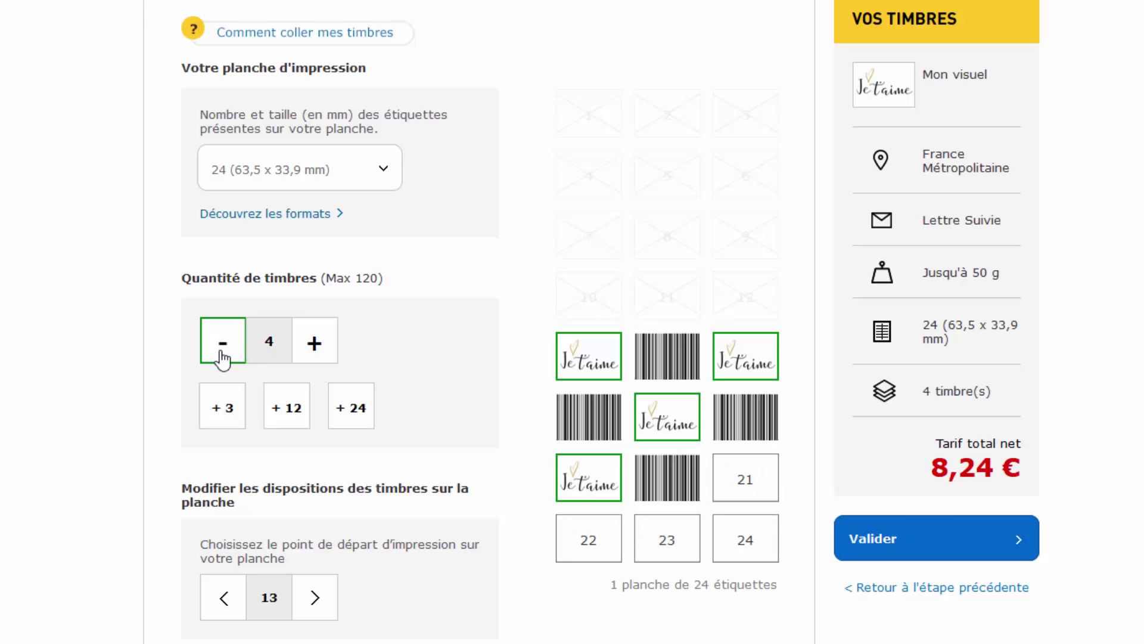
pyautogui.click(314, 598)
pyautogui.click(316, 602)
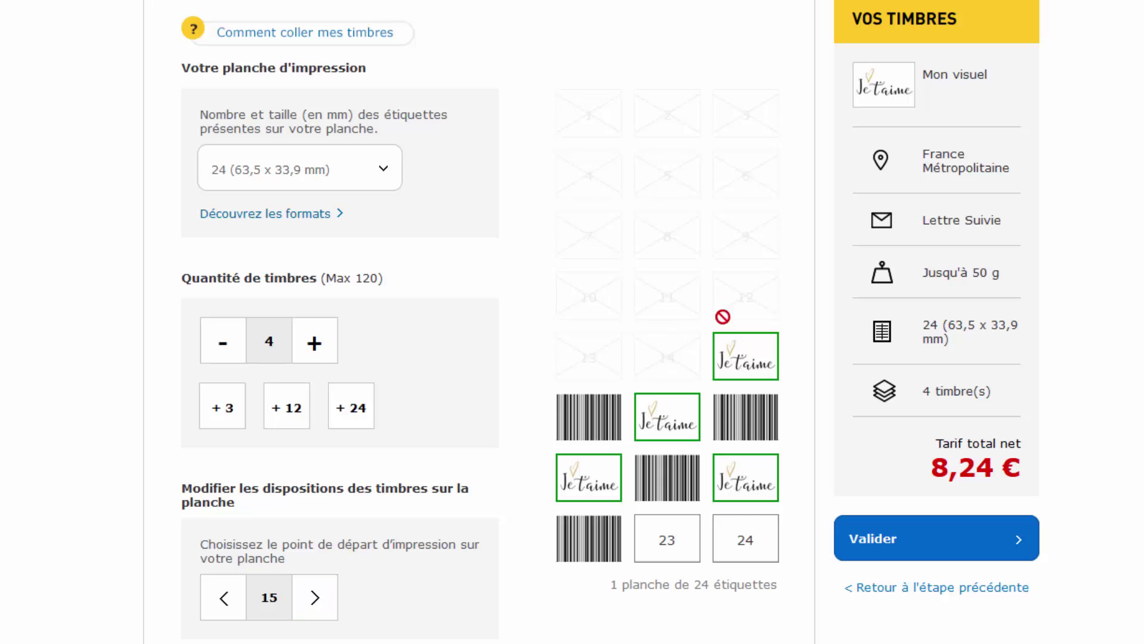
# Check the sheet layout and stamp summary, and validate the print support to reach the order summary
pyautogui.scroll(-5, 706, 506)
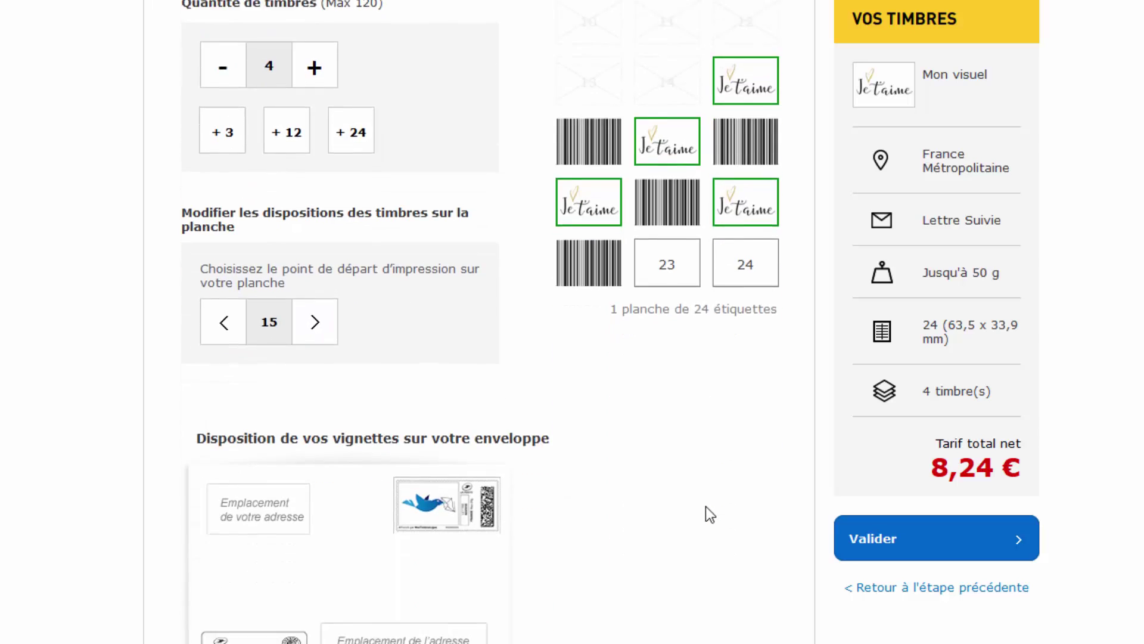
pyautogui.scroll(1, 777, 506)
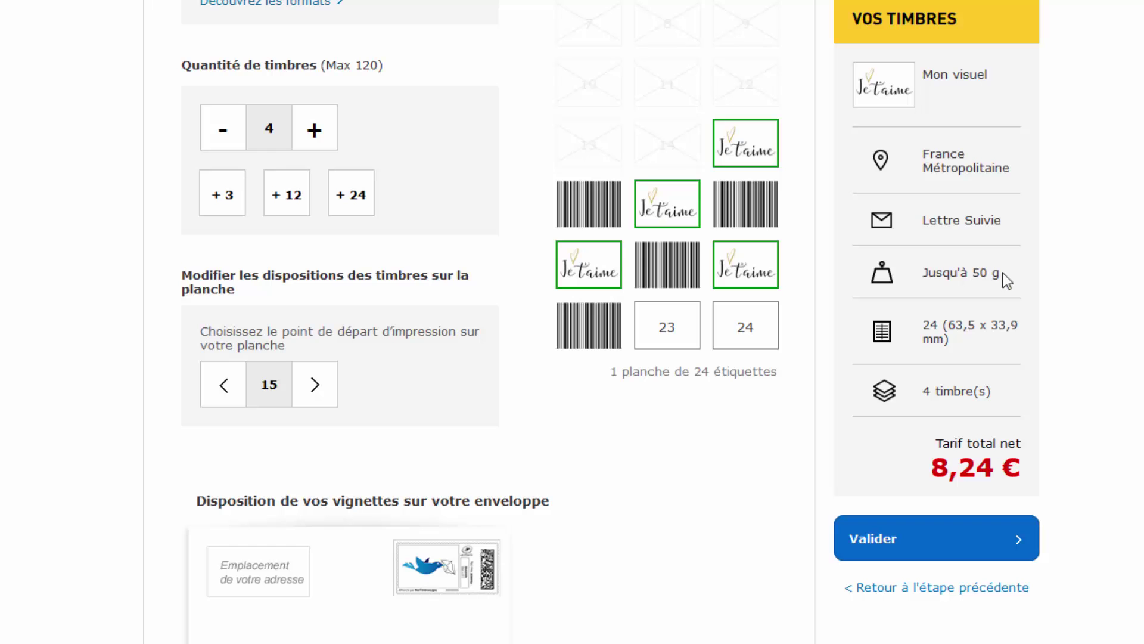
pyautogui.scroll(-3, 907, 401)
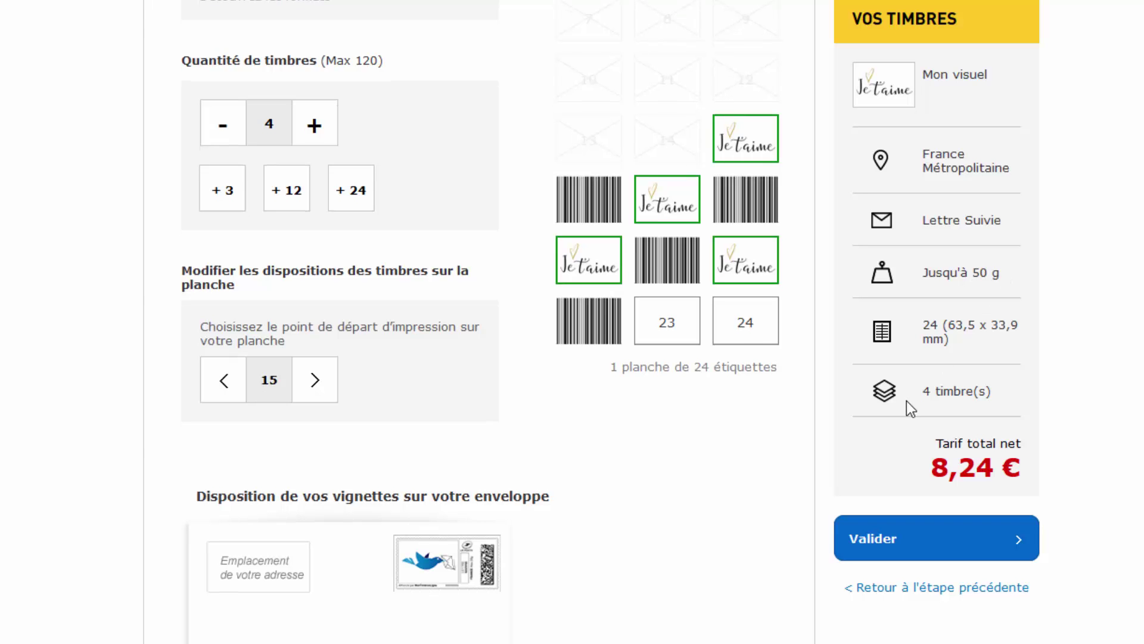
pyautogui.scroll(-2, 906, 401)
pyautogui.scroll(6, 906, 400)
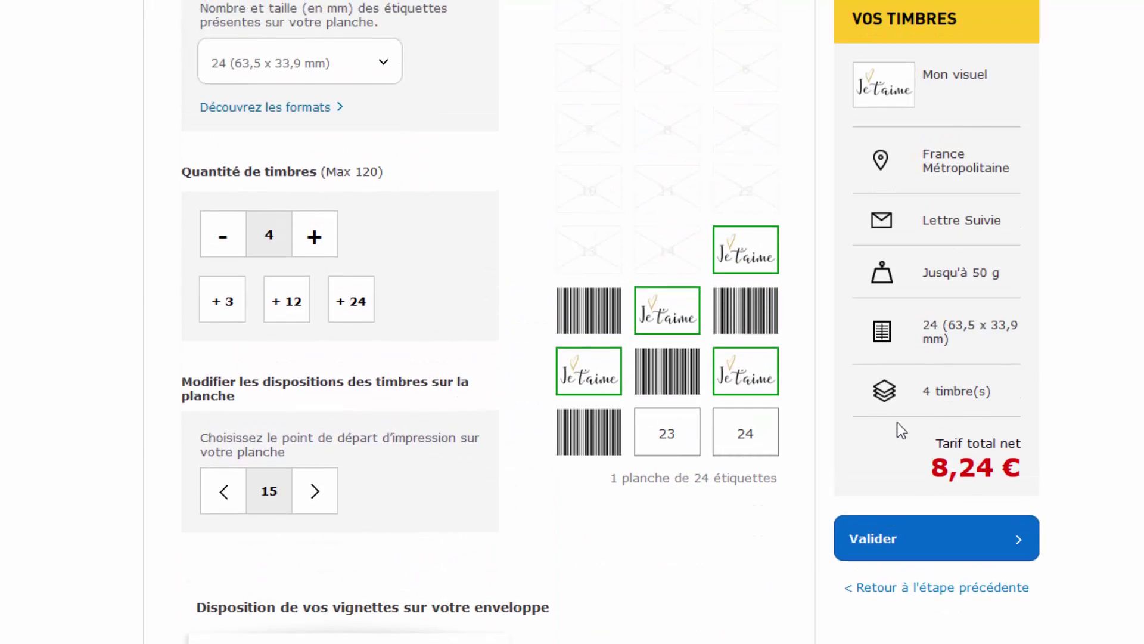
pyautogui.click(901, 553)
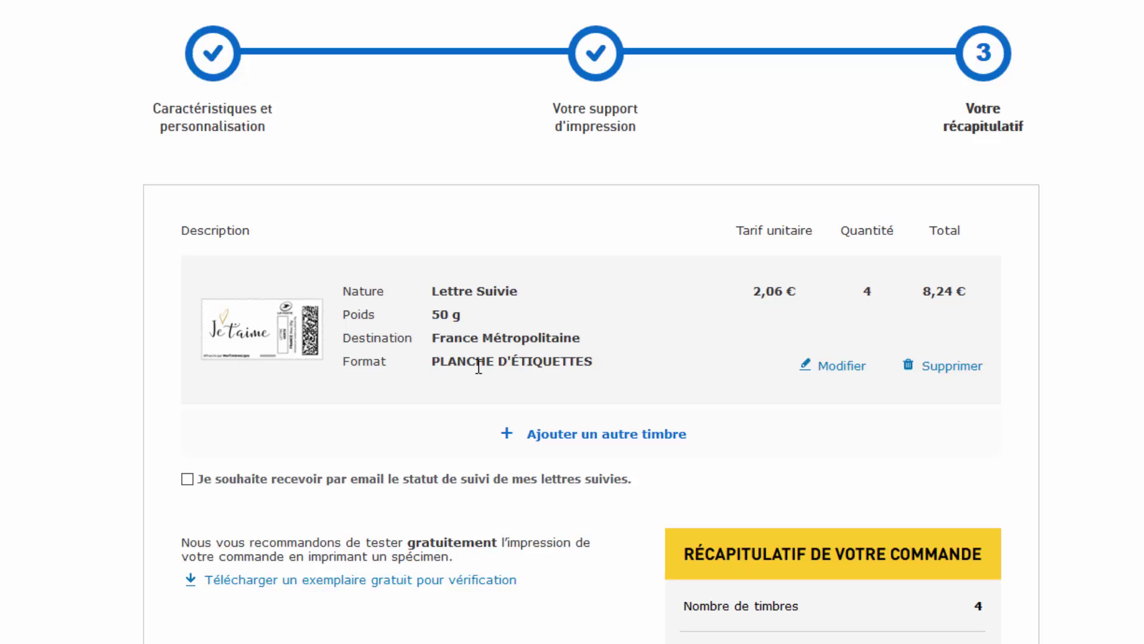
# Reopen the Lettre Suivie stamps from the order summary for modification, review their characteristics, and continue to the print support stage
pyautogui.click(838, 367)
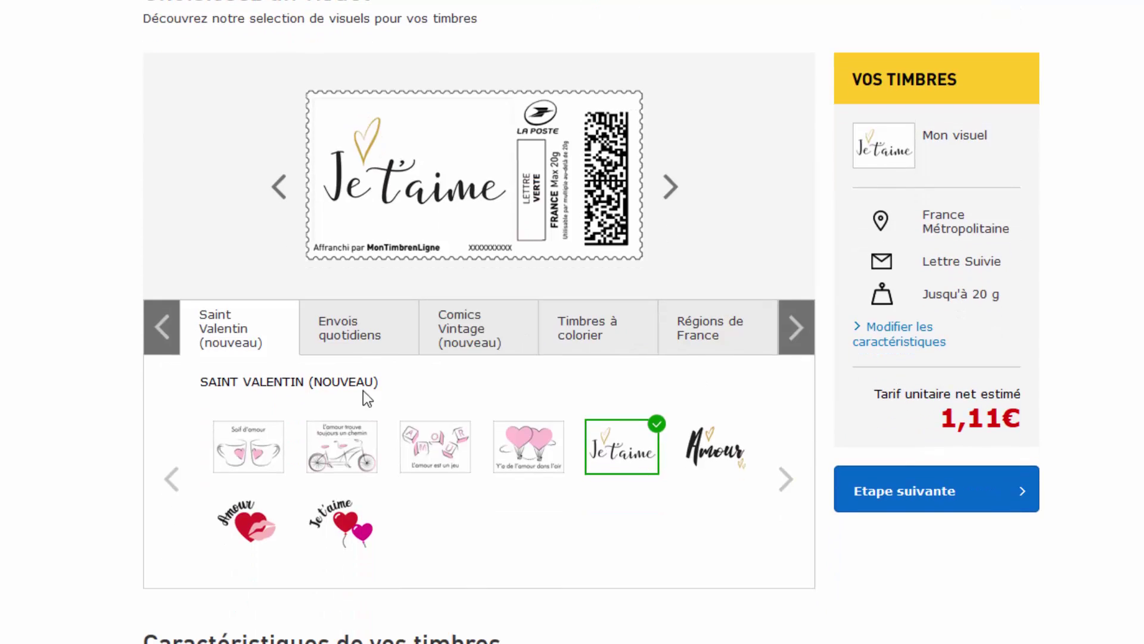
pyautogui.scroll(-7, 463, 429)
pyautogui.scroll(-2, 441, 405)
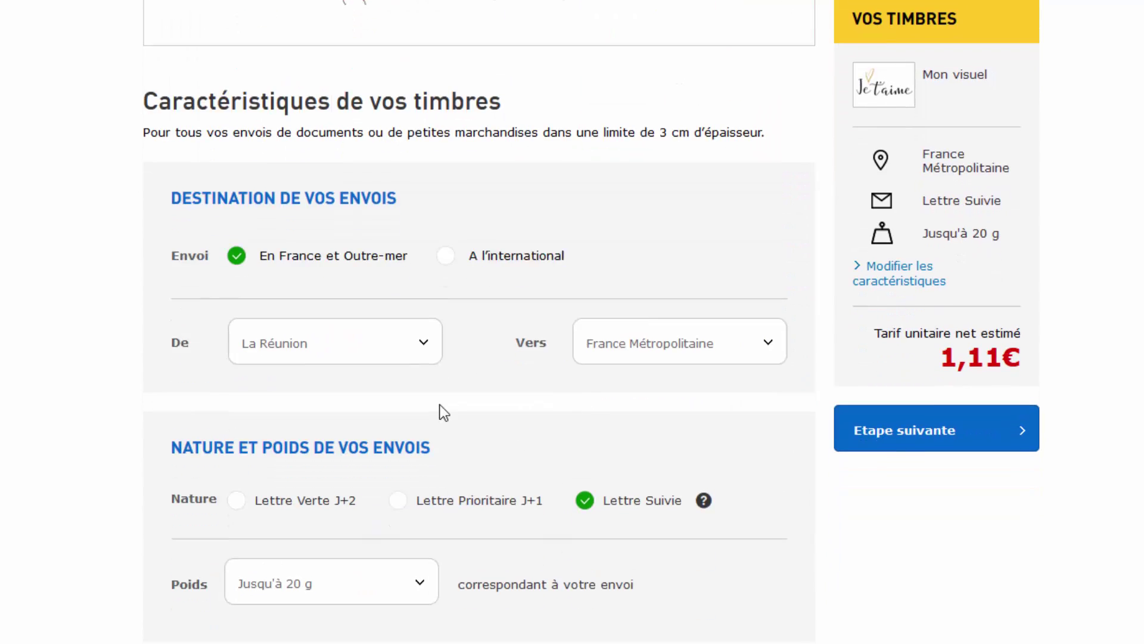
pyautogui.scroll(2, 618, 454)
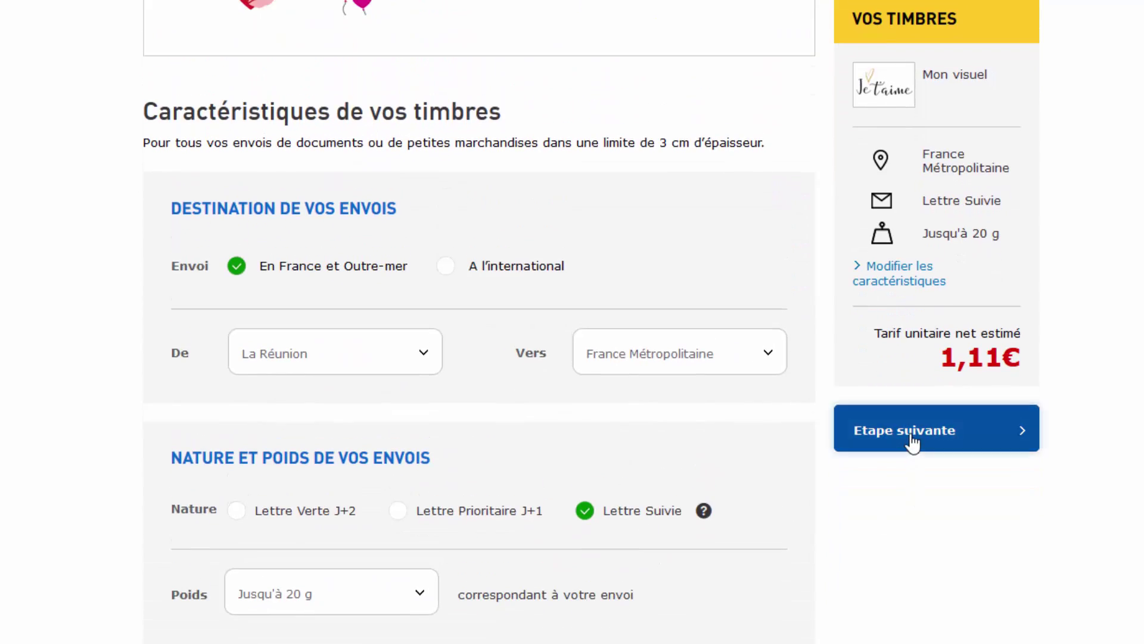
pyautogui.click(910, 442)
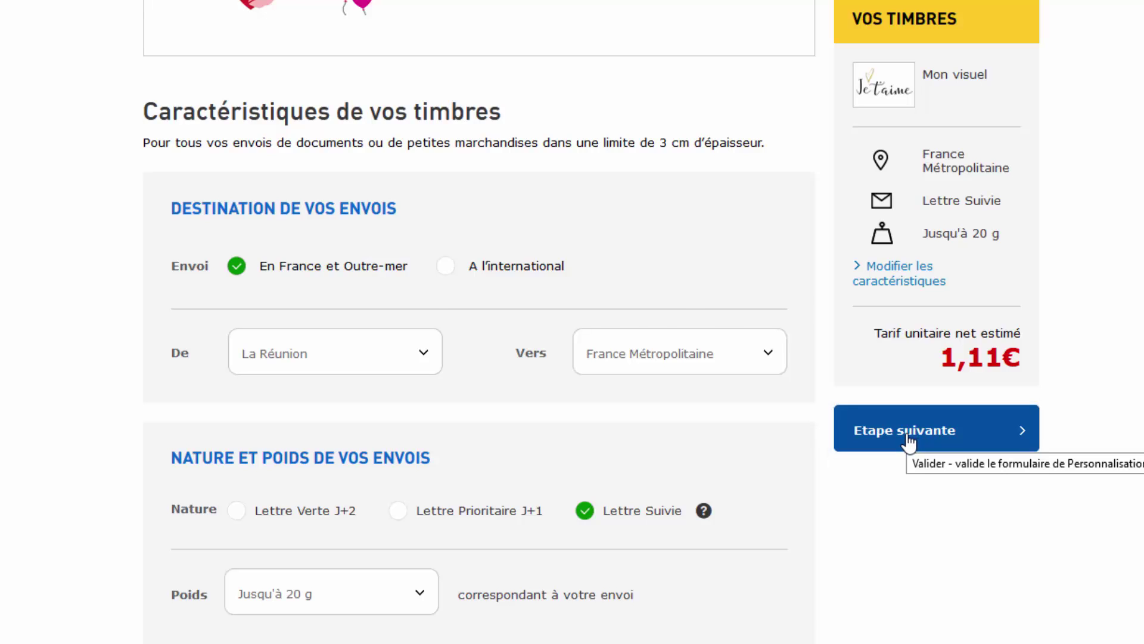
# Try to switch the print support from label sheets to Sur dymo
pyautogui.scroll(-5, 888, 459)
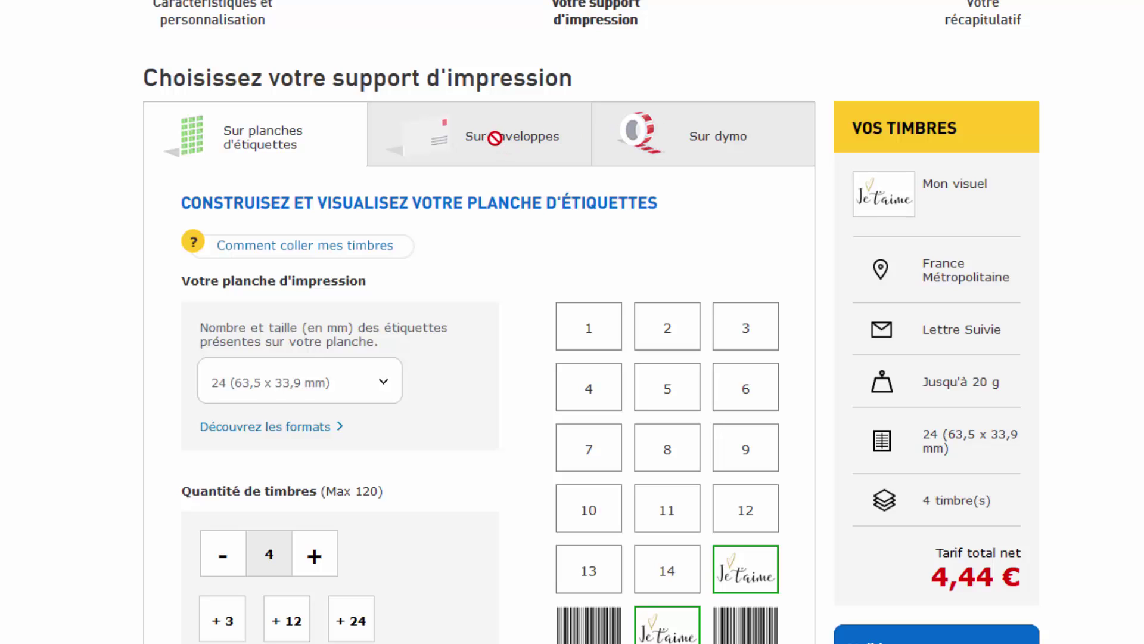
pyautogui.click(705, 139)
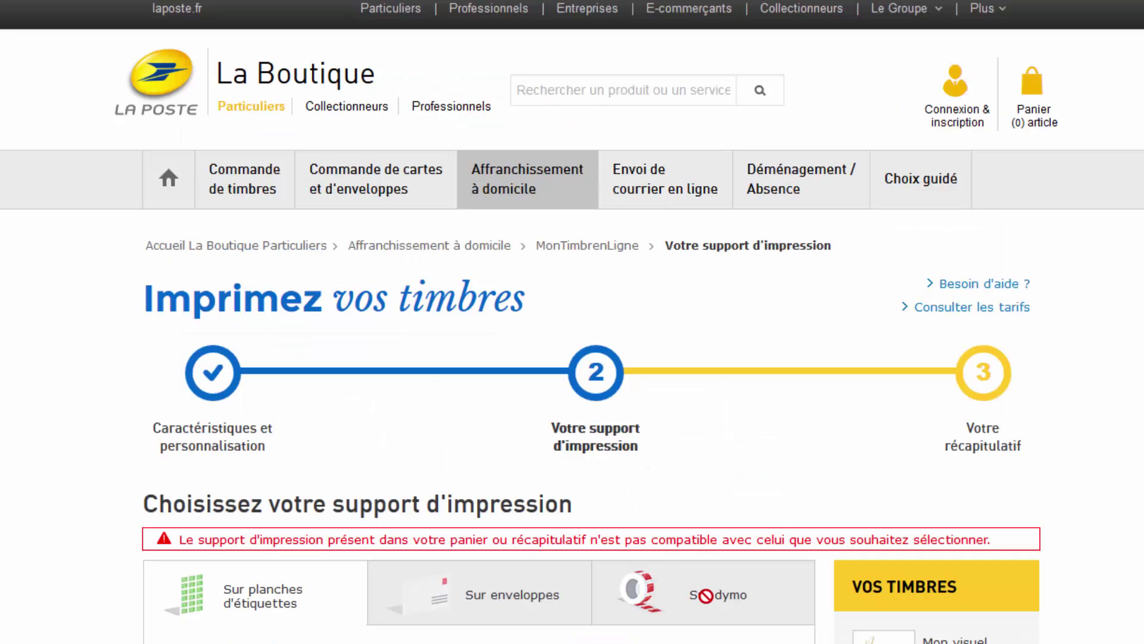
pyautogui.scroll(-1, 251, 548)
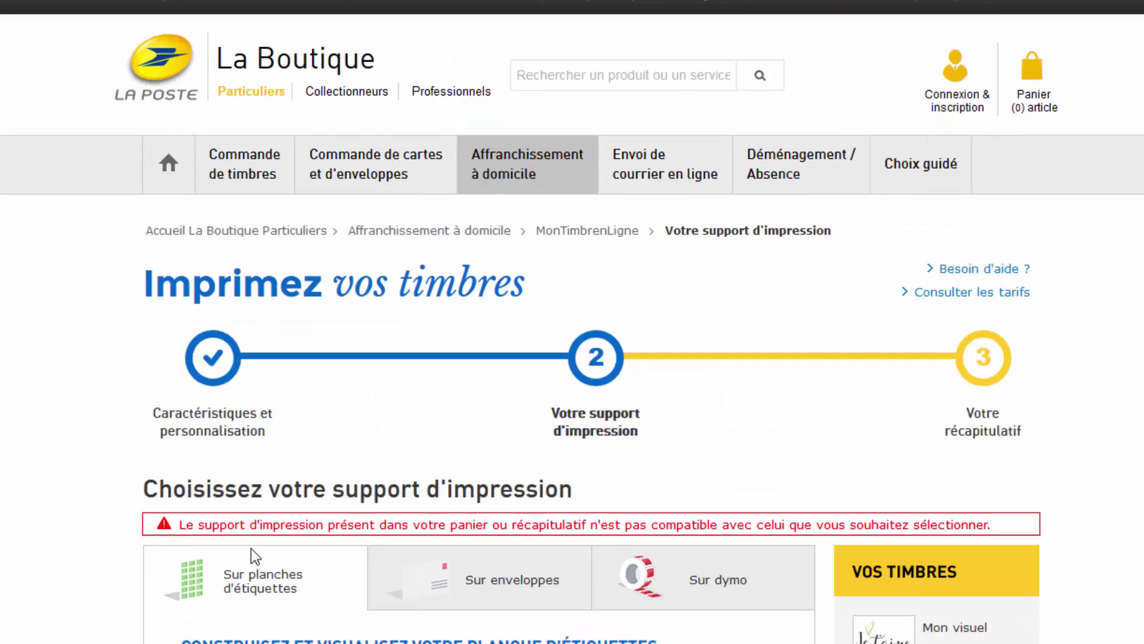
# Check the label sheet layout and stamp summary, and validate the label sheet support to return to the order summary
pyautogui.scroll(-3, 251, 549)
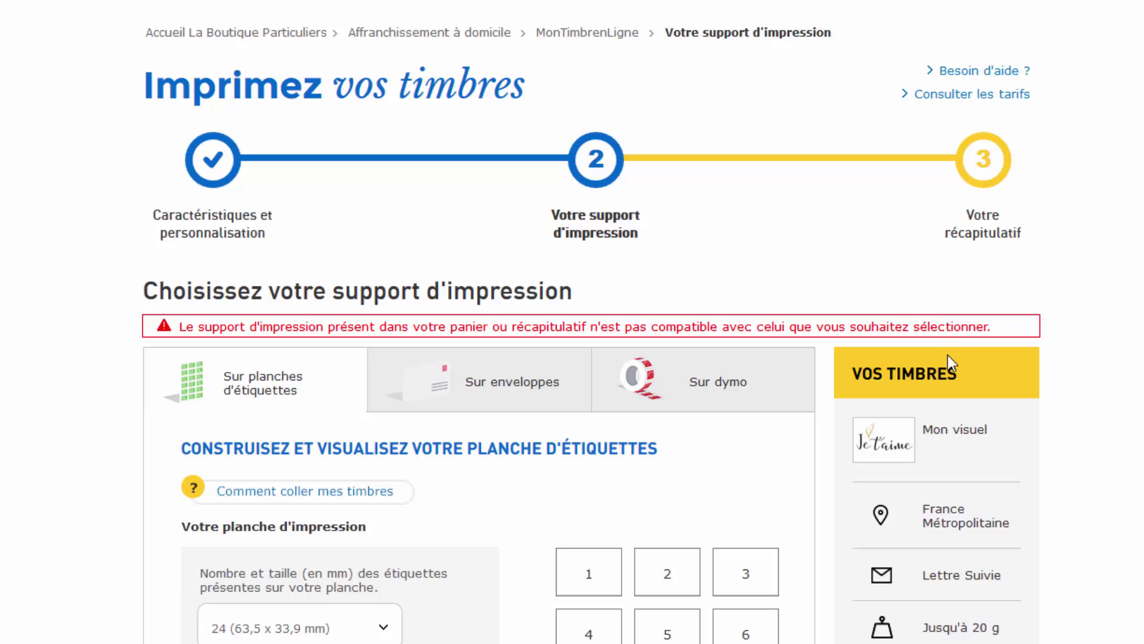
pyautogui.scroll(-5, 882, 449)
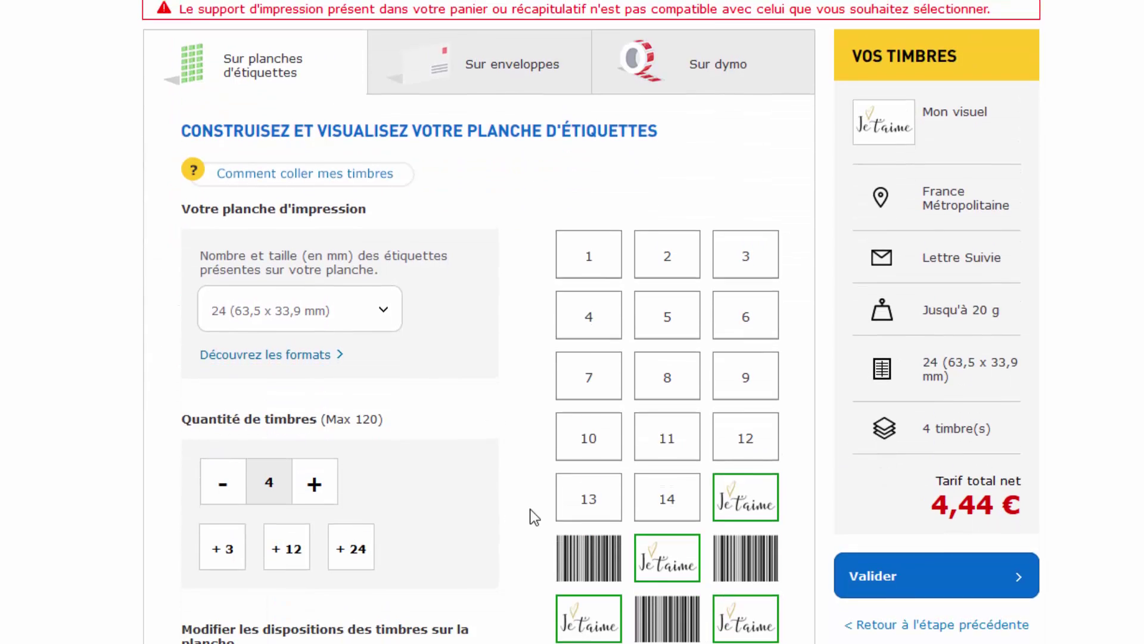
pyautogui.scroll(5, 534, 514)
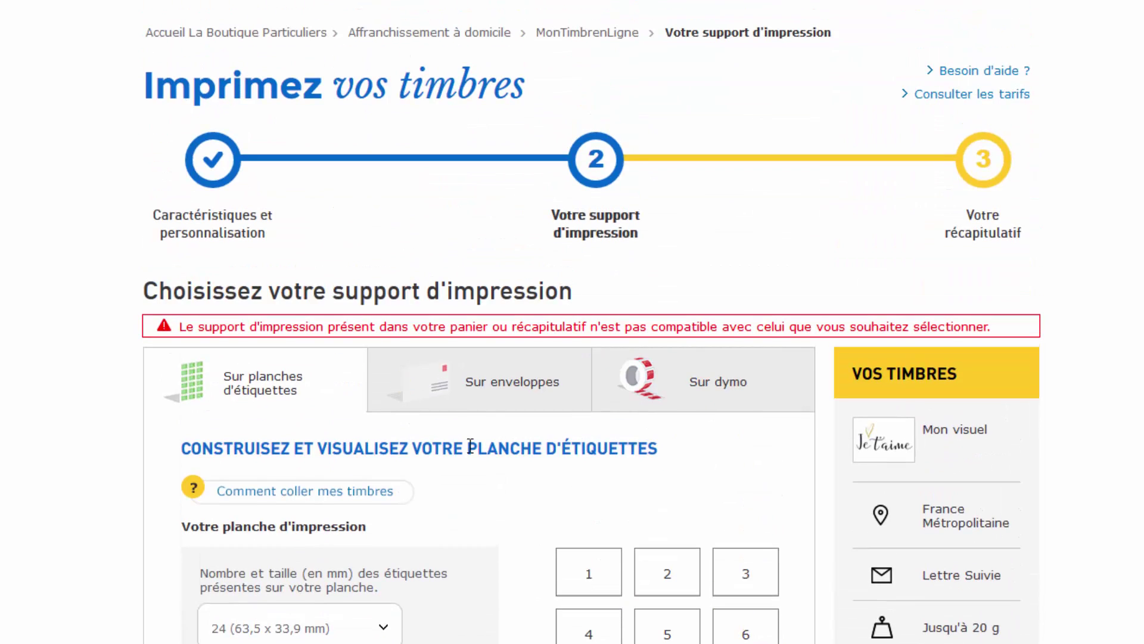
pyautogui.scroll(-2, 469, 446)
pyautogui.scroll(-3, 469, 441)
pyautogui.scroll(-3, 681, 448)
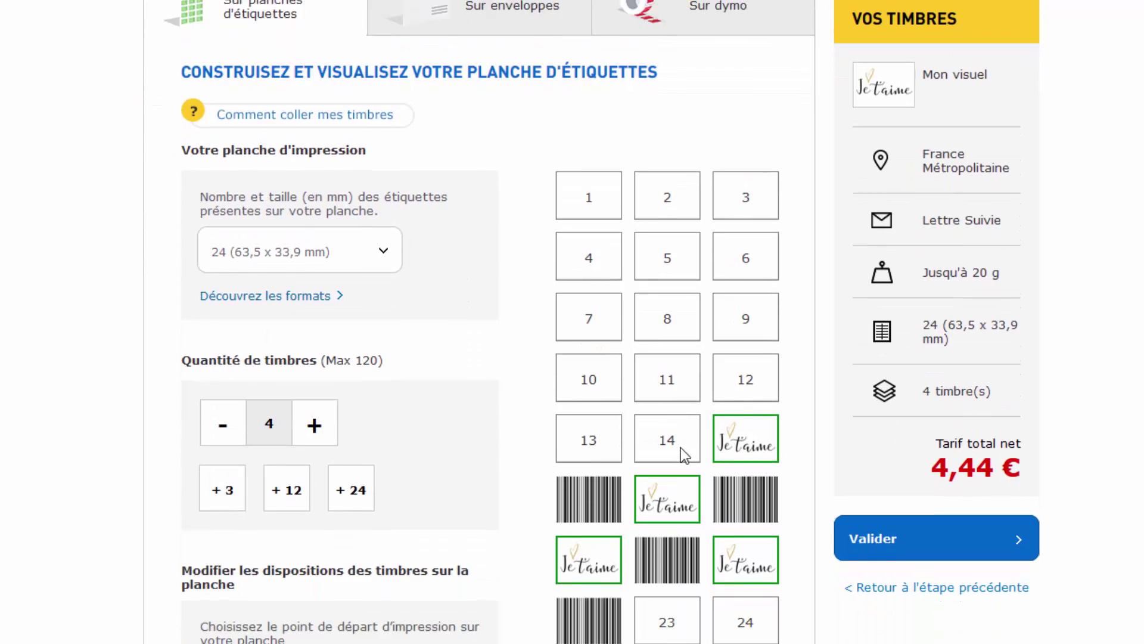
pyautogui.click(882, 555)
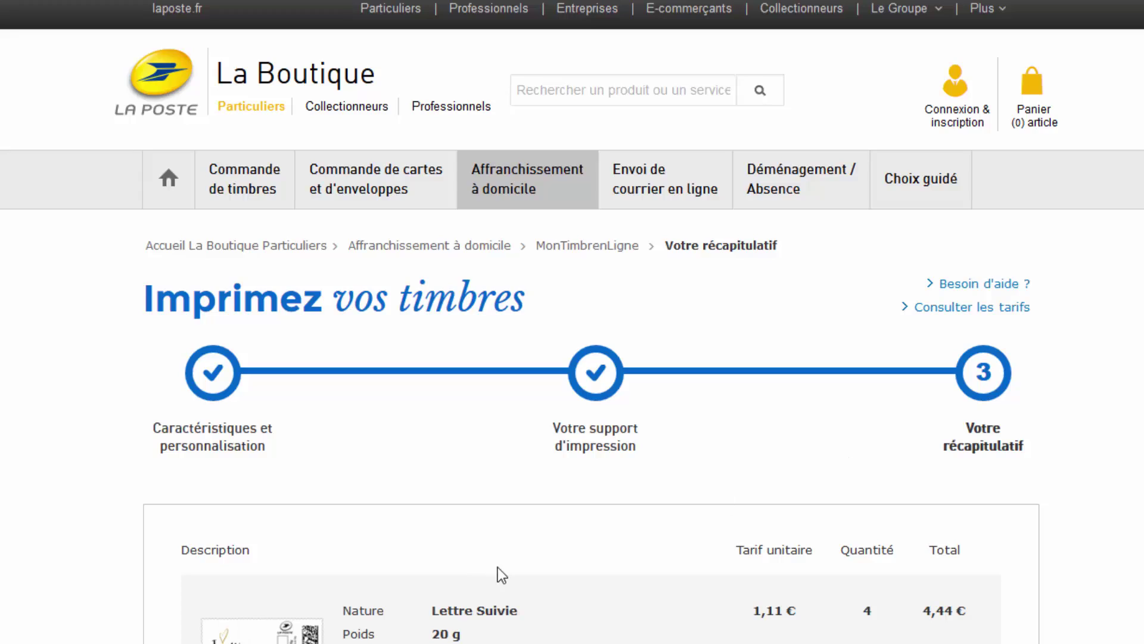
# Review the order summary, and download the free verification specimen, saving it as recapitulatif.pdf
pyautogui.scroll(-6, 498, 567)
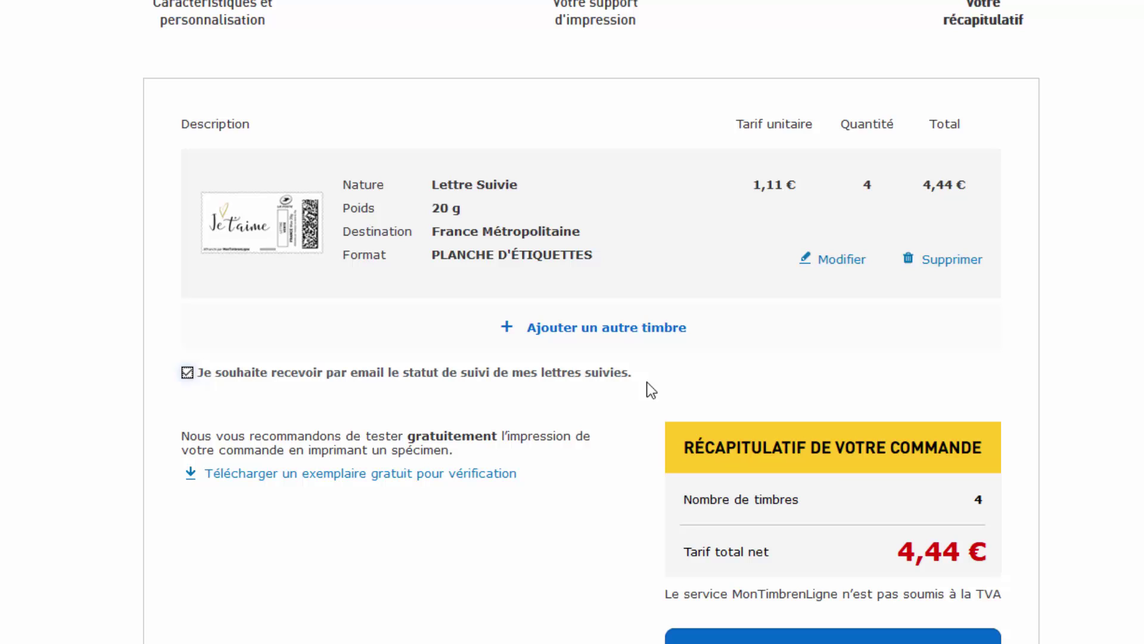
pyautogui.scroll(-3, 675, 443)
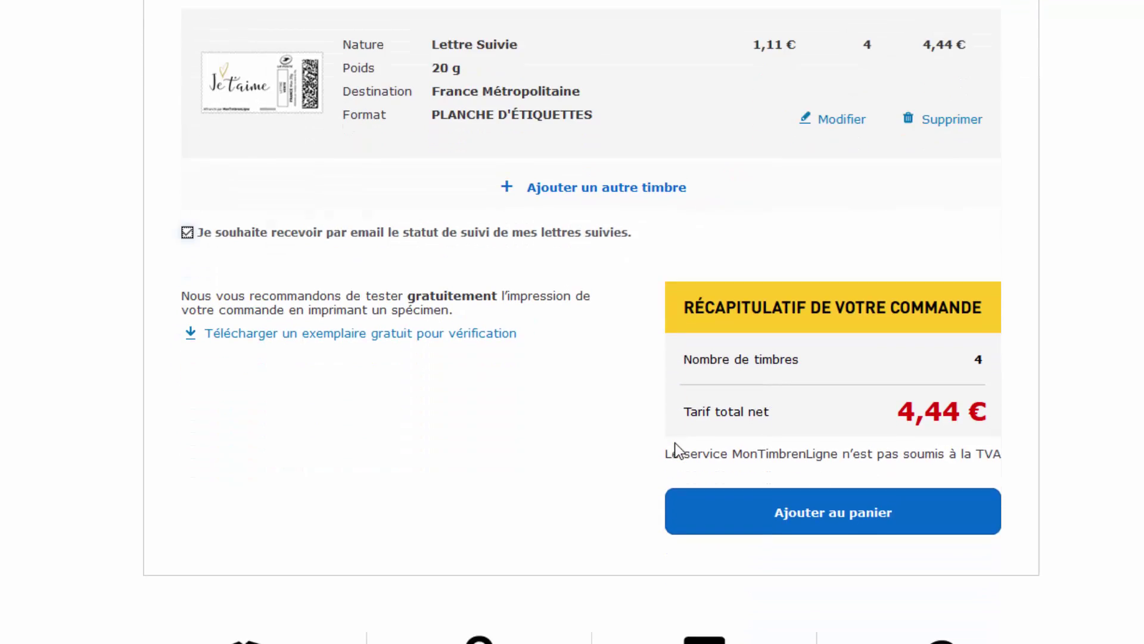
pyautogui.scroll(3, 393, 268)
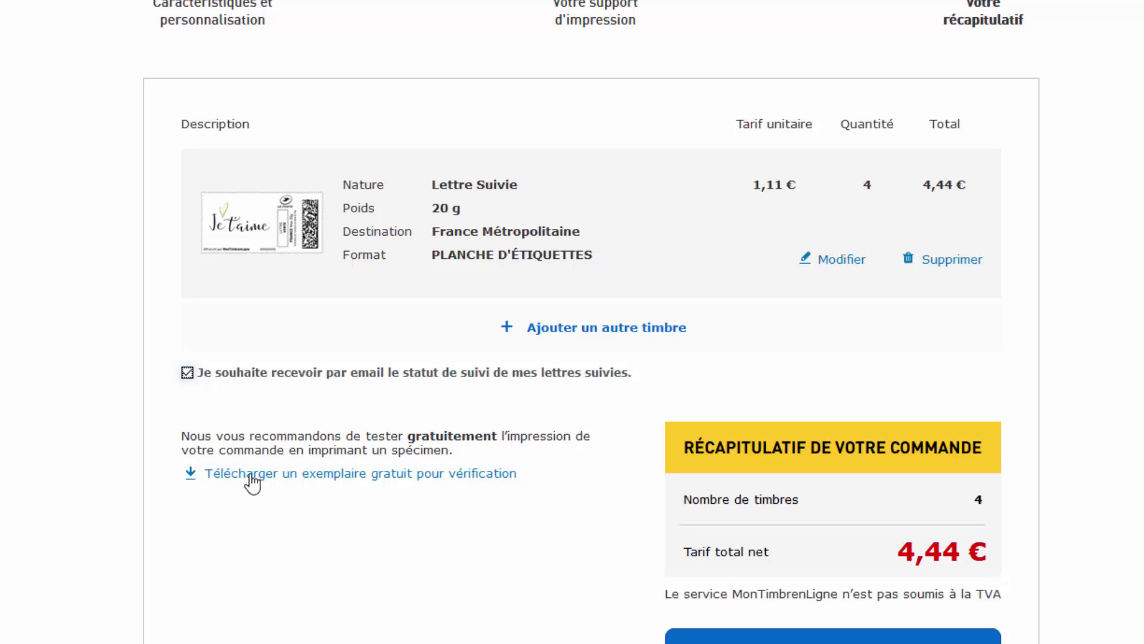
pyautogui.click(363, 478)
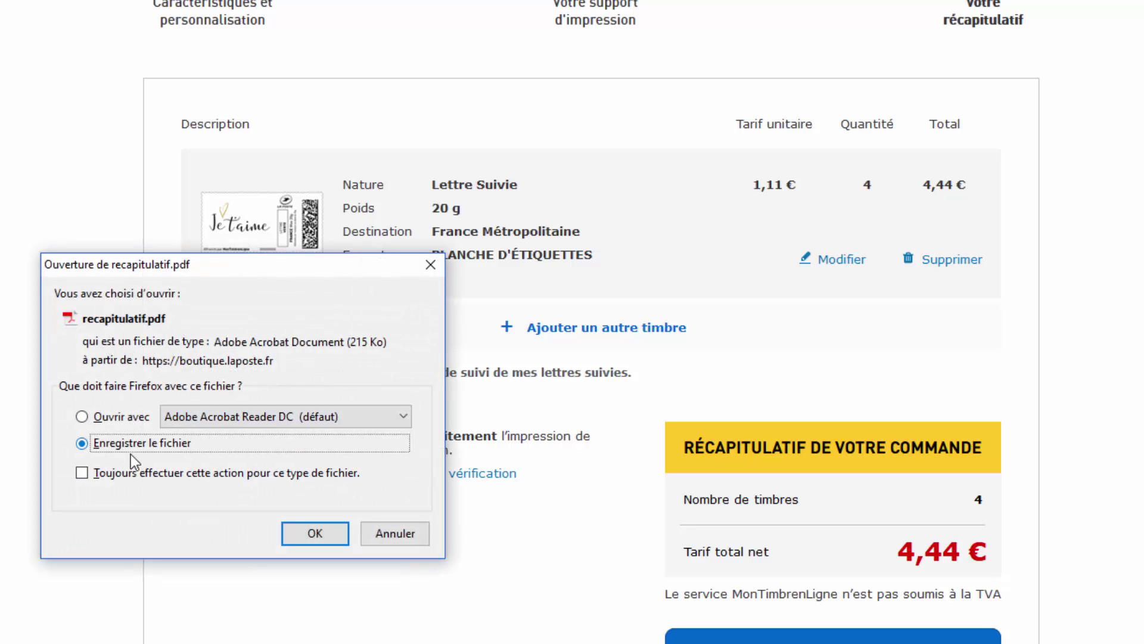
pyautogui.click(308, 536)
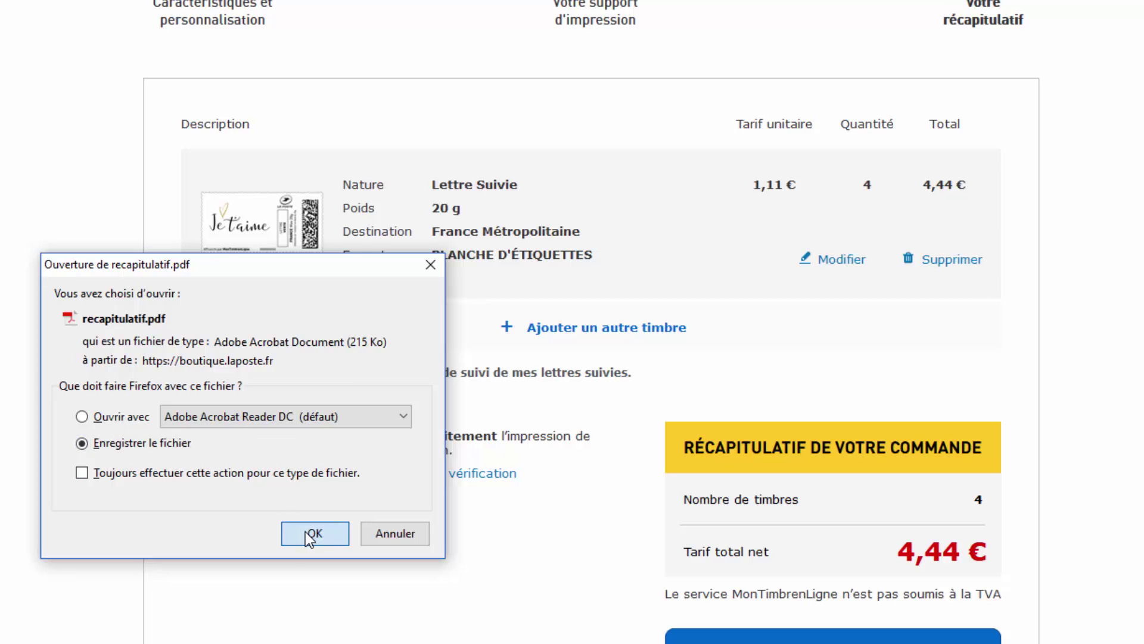
# Switch to File Explorer and open recapitulatif.pdf from the Téléchargements folder with Adobe Acrobat Reader DC
pyautogui.hotkey('alt', 'Tab')
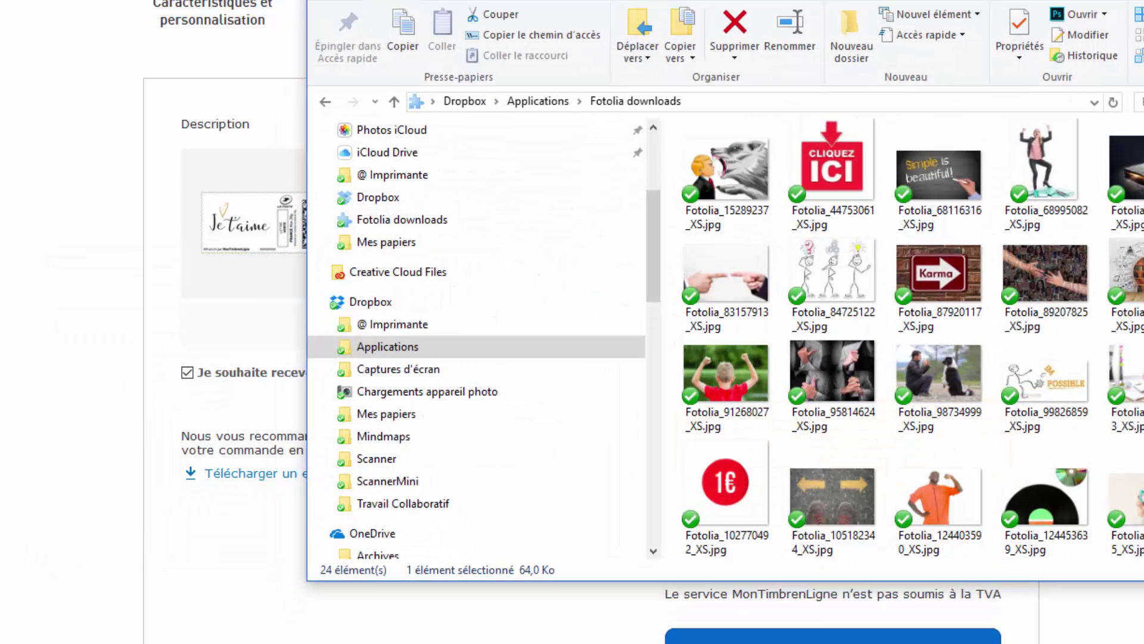
pyautogui.scroll(-8, 461, 355)
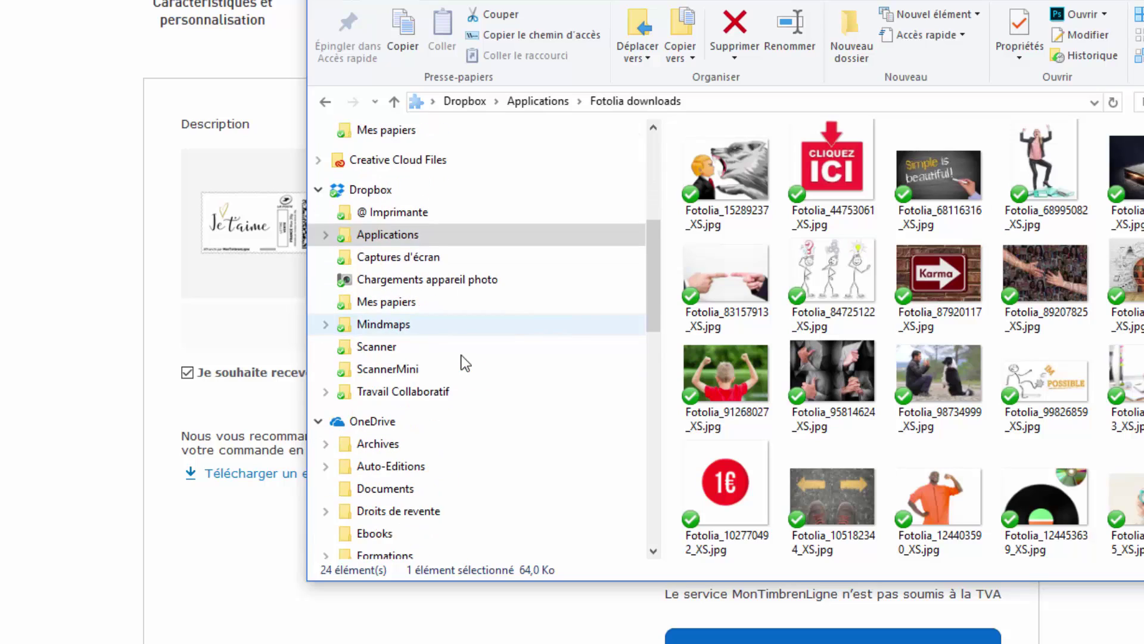
pyautogui.scroll(-2, 462, 370)
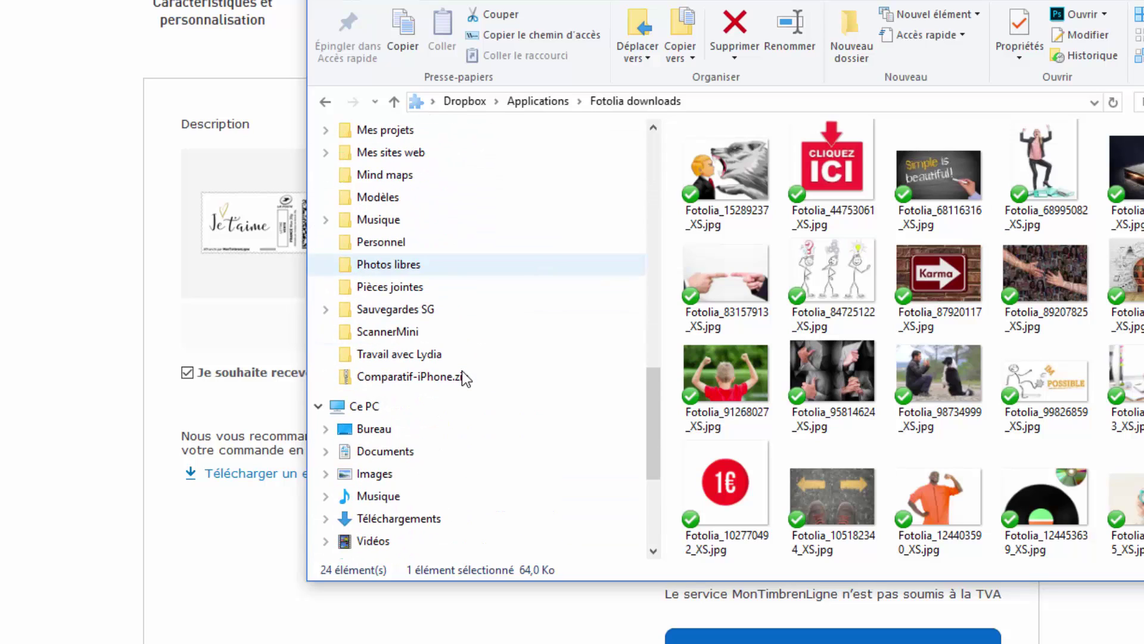
pyautogui.click(426, 522)
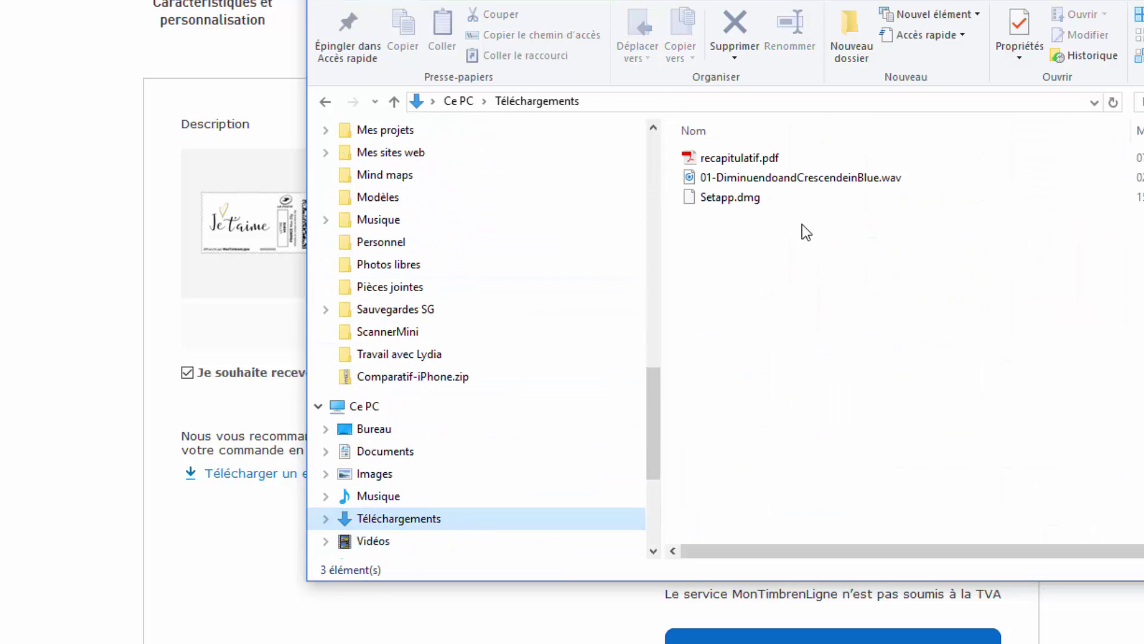
pyautogui.click(767, 158)
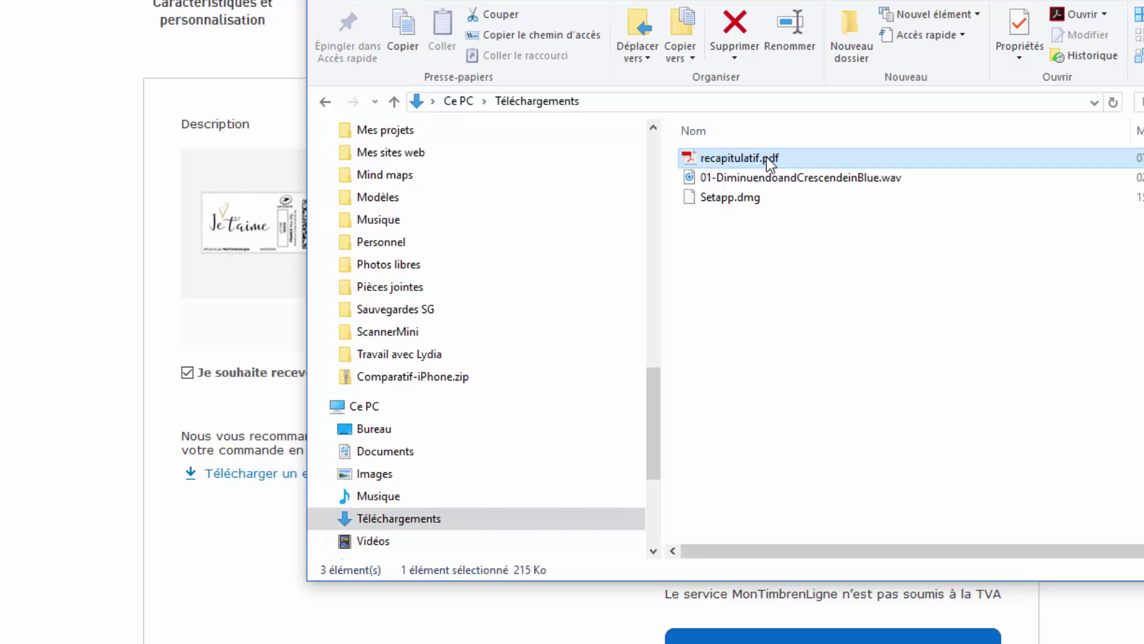
pyautogui.doubleClick(767, 156)
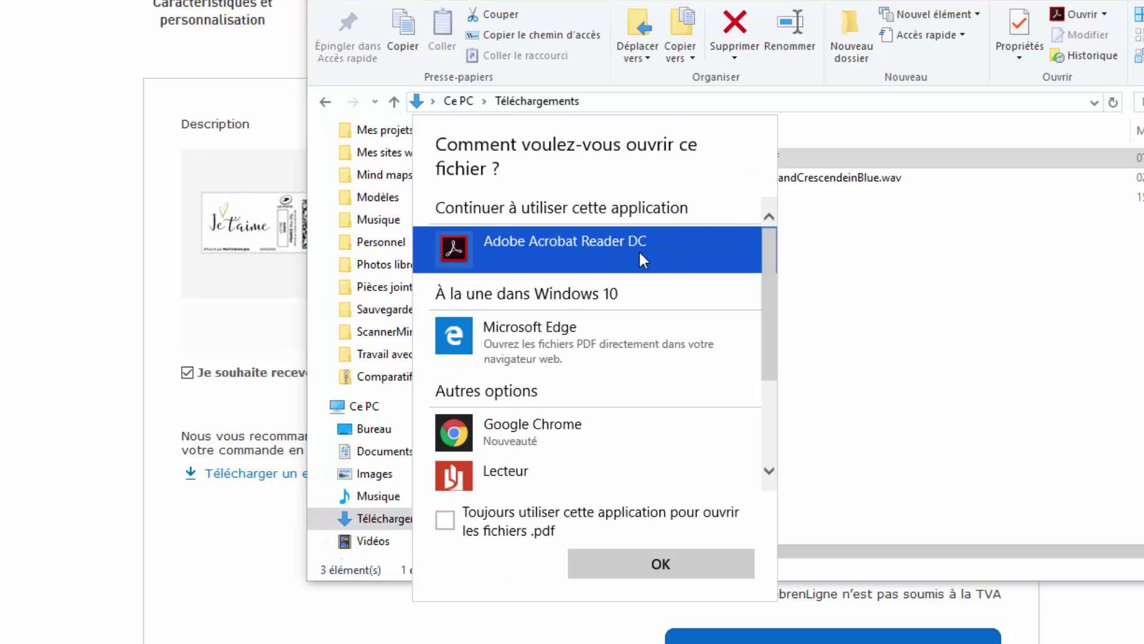
pyautogui.click(656, 560)
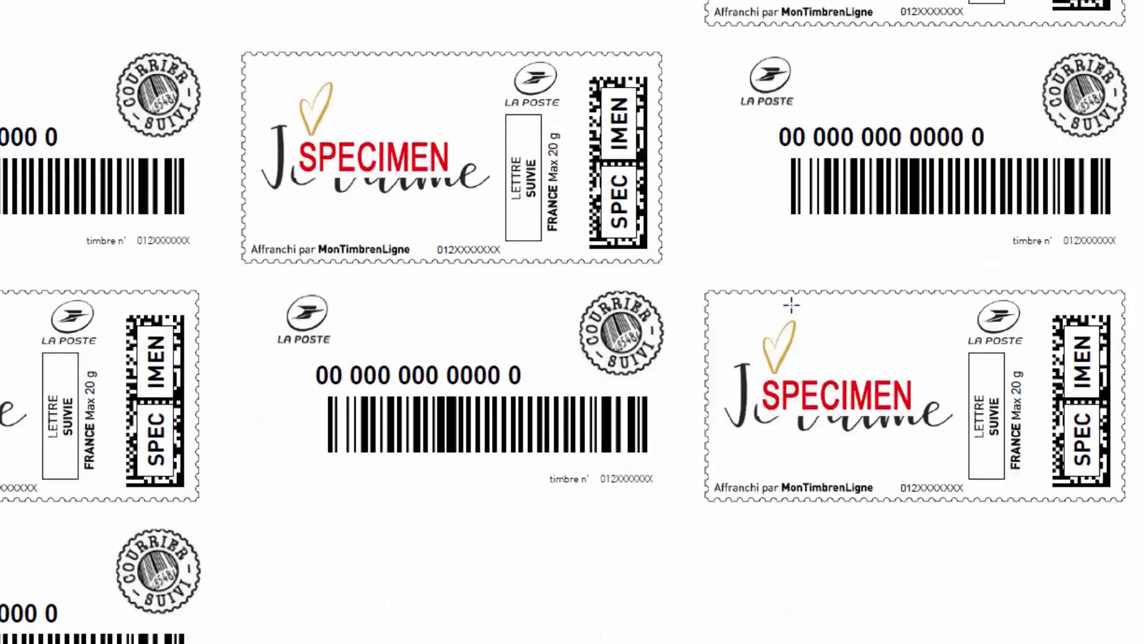
# Examine the placement of the specimen stamps and tracking labels on the sheet, and close the PDF reader and the file window
pyautogui.scroll(3, 486, 370)
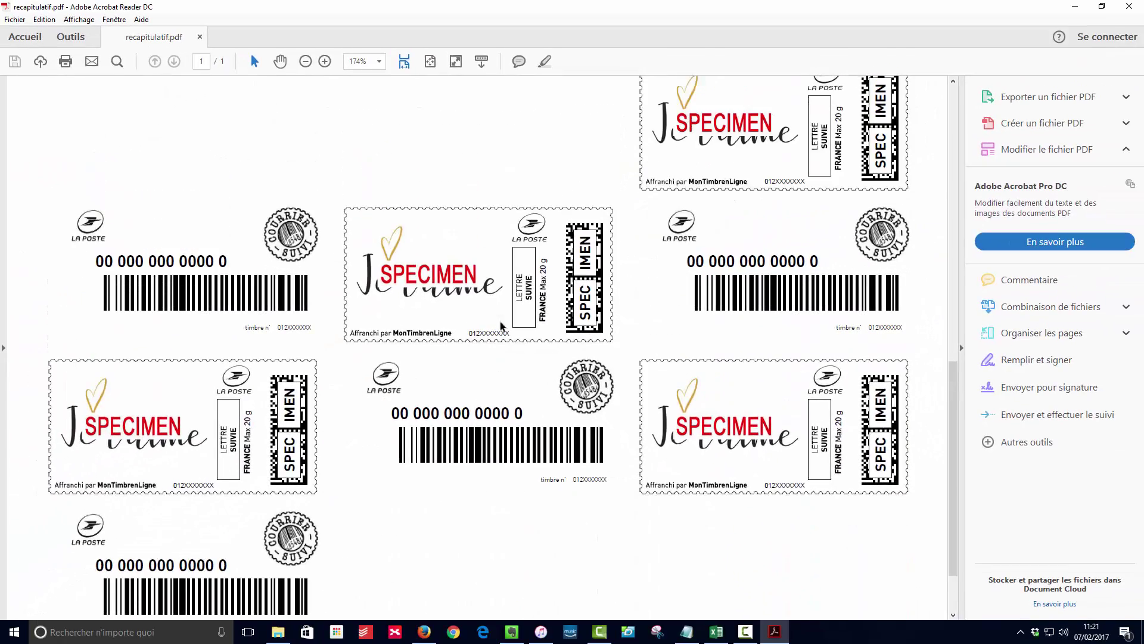
pyautogui.scroll(-3, 501, 326)
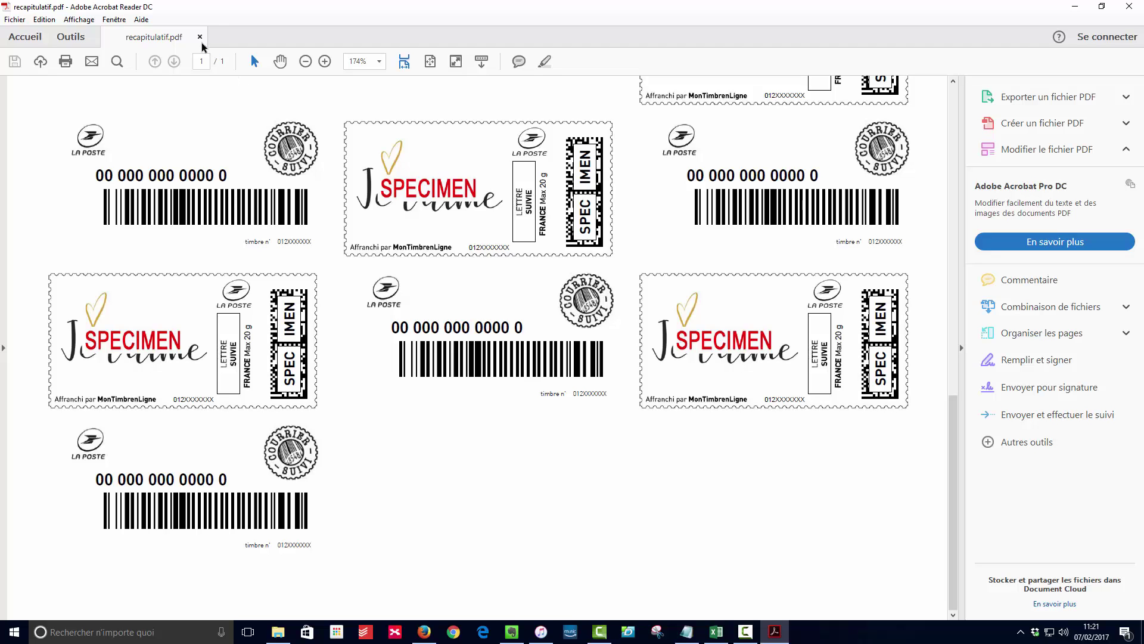
pyautogui.scroll(10, 553, 279)
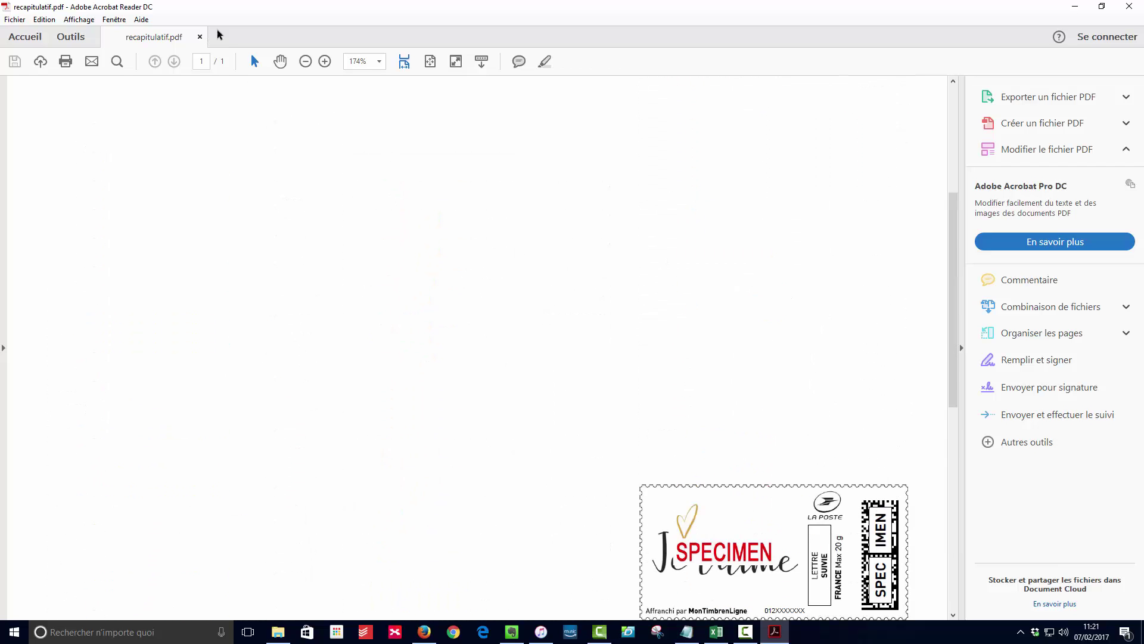
pyautogui.click(1129, 6)
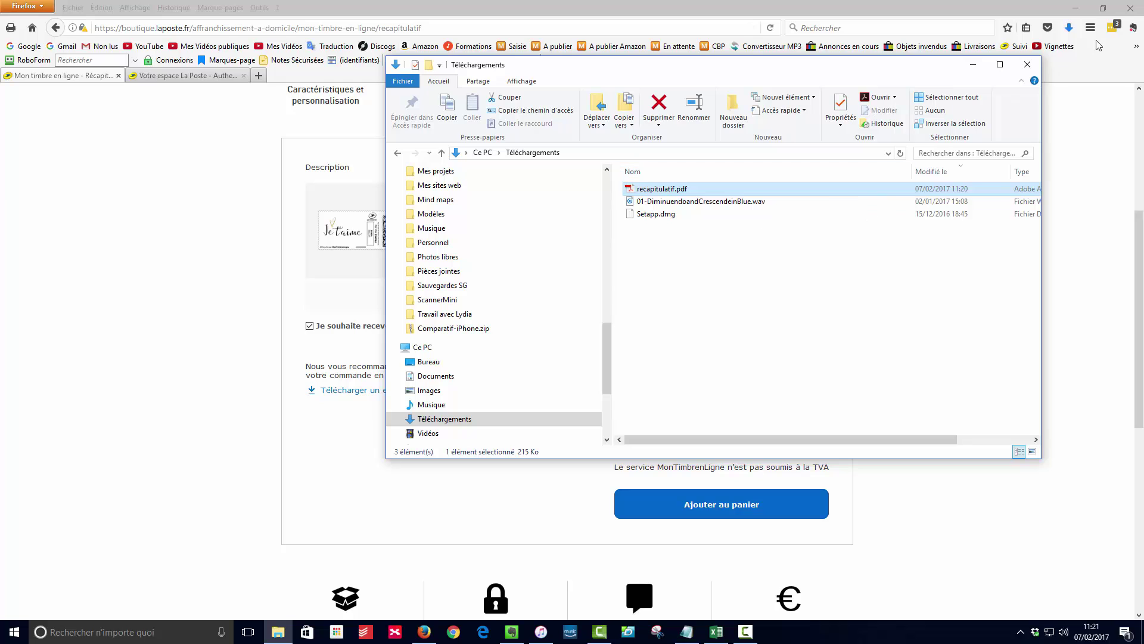
pyautogui.click(1028, 65)
# Try to add the four Lettre Suivie stamps to the basket from the order summary
pyautogui.scroll(-1, 737, 496)
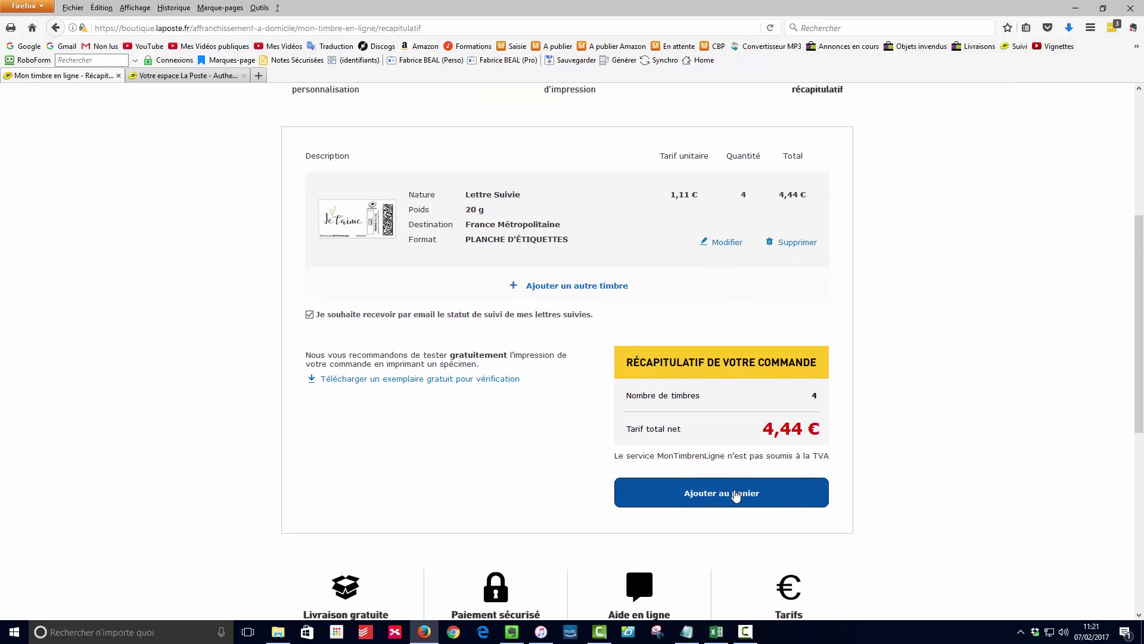
pyautogui.scroll(-2, 737, 496)
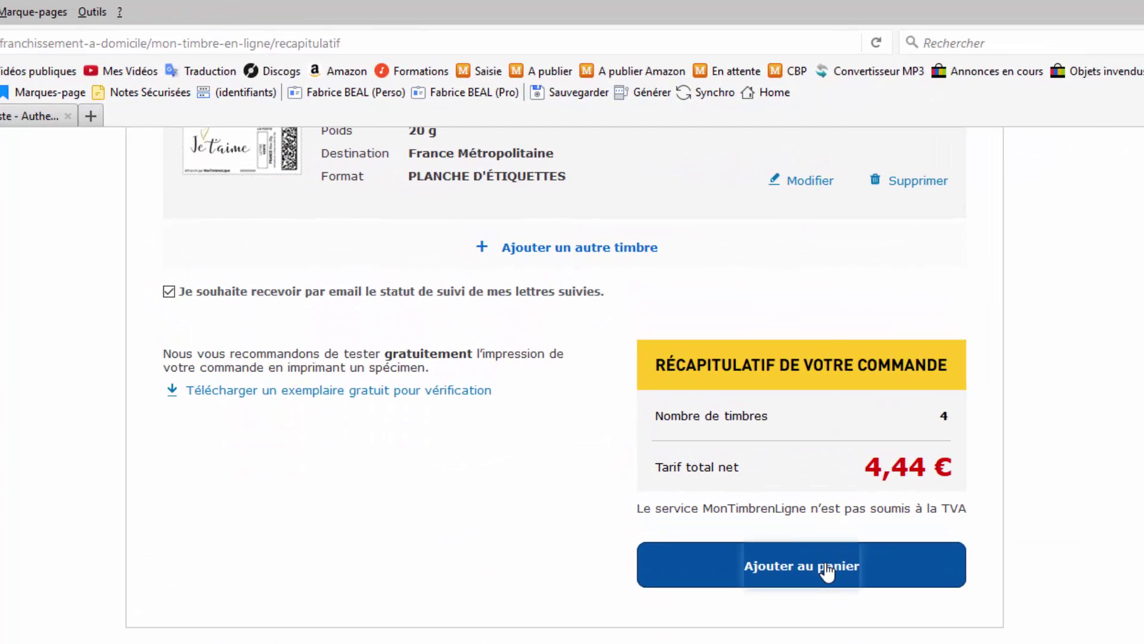
pyautogui.click(826, 571)
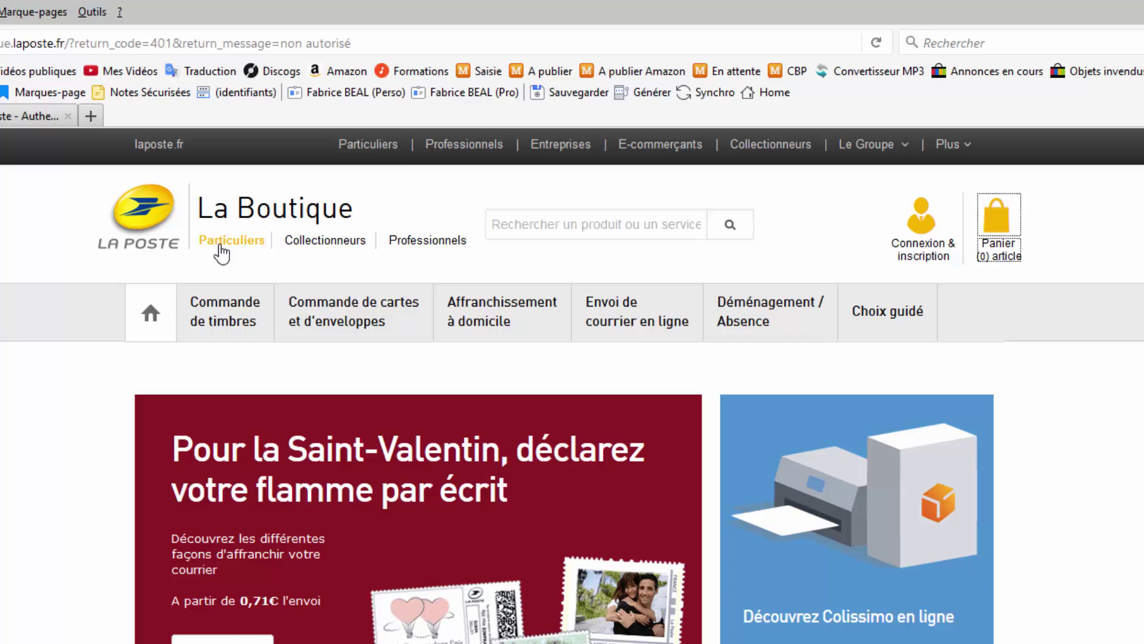
# Return to the shop's home page and open the MonTimbrenLigne service for printing illustrated stamps at home
pyautogui.click(151, 313)
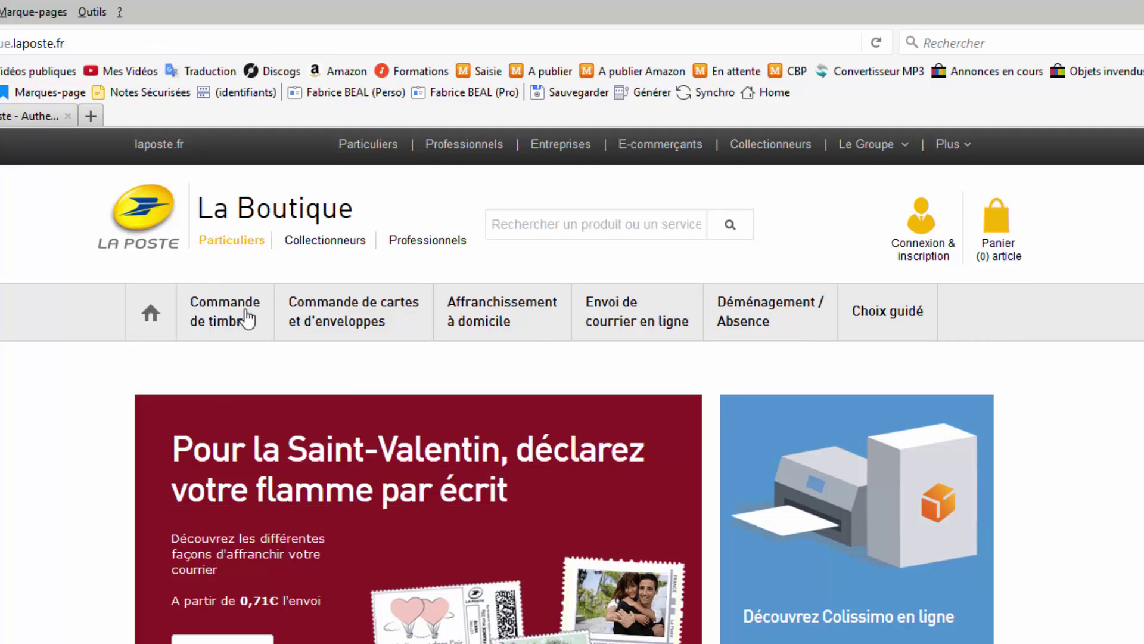
pyautogui.moveTo(234, 320)
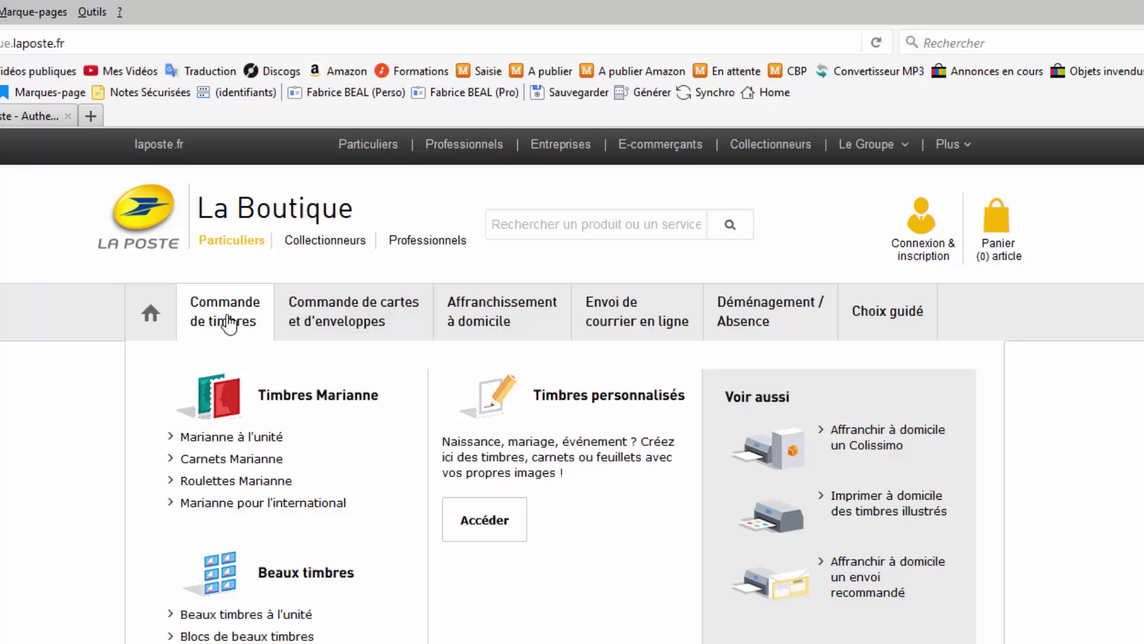
pyautogui.click(865, 507)
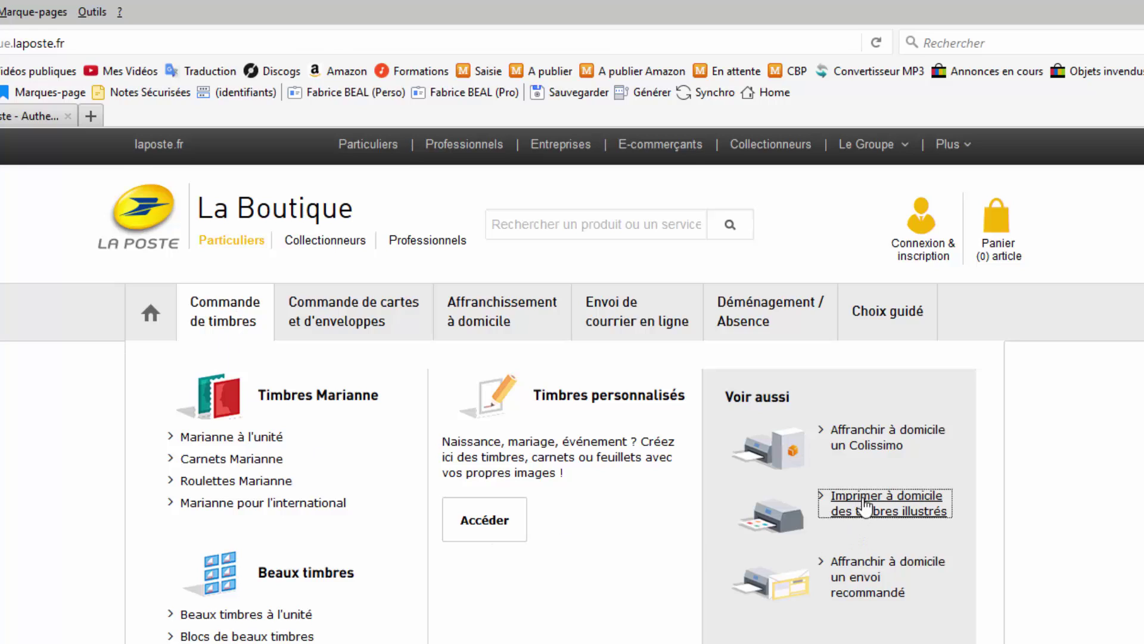
pyautogui.scroll(-2, 945, 602)
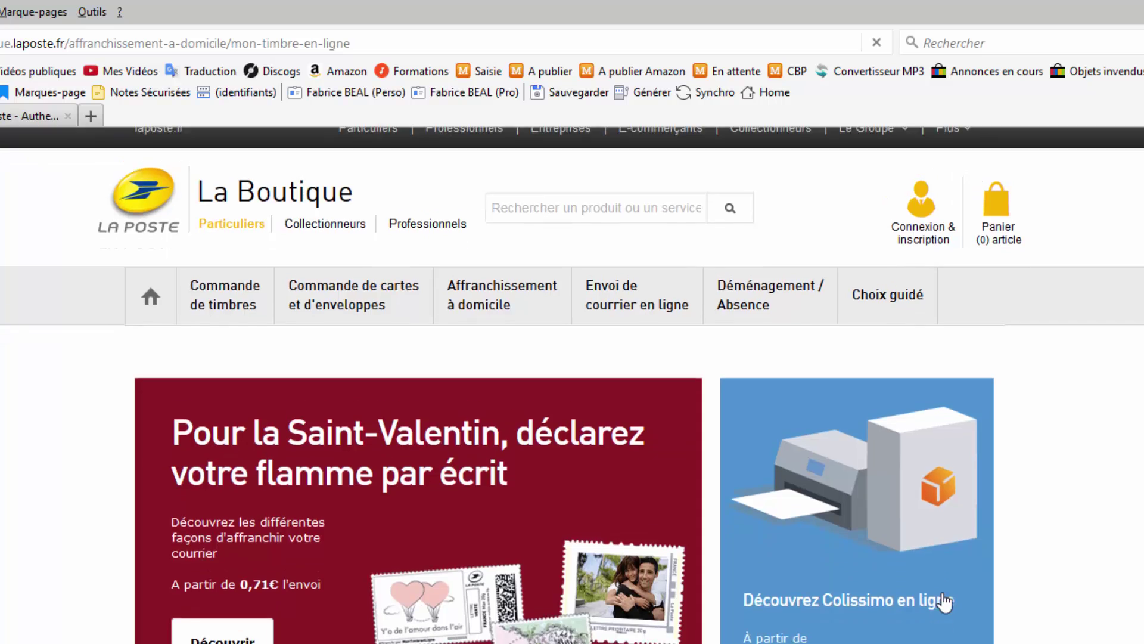
pyautogui.scroll(-3, 919, 592)
pyautogui.scroll(-7, 774, 588)
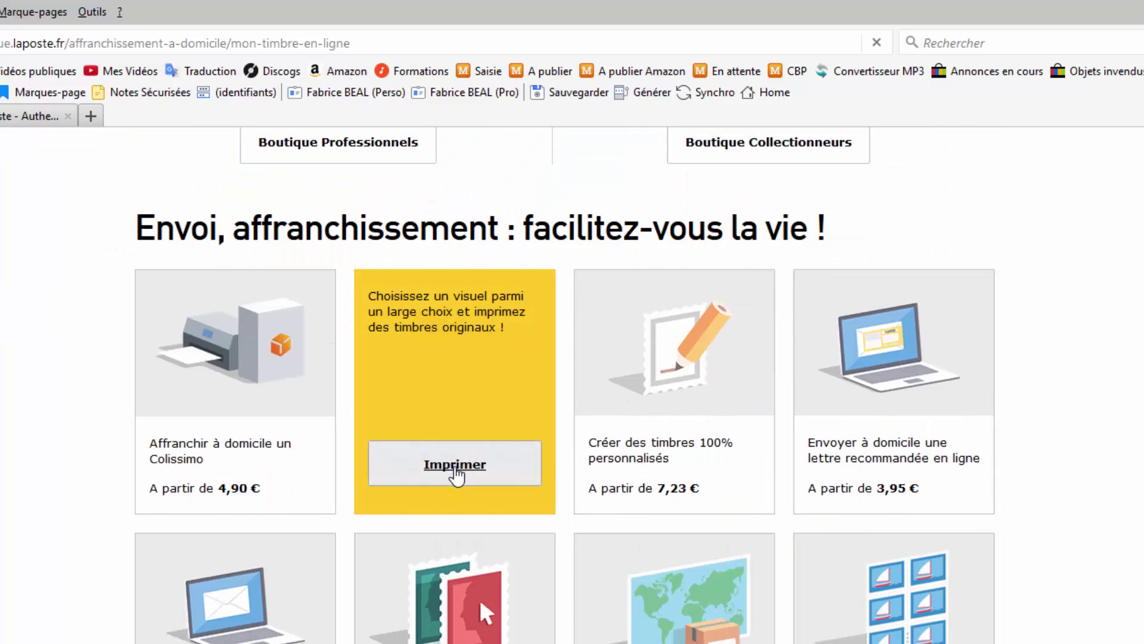
pyautogui.click(457, 475)
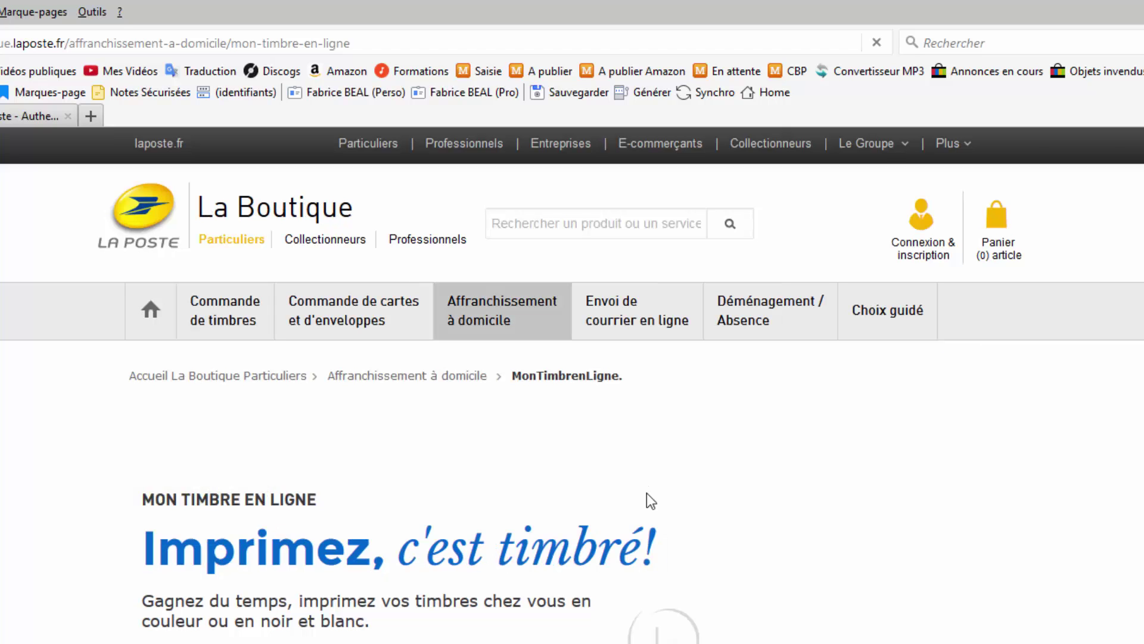
# Start a new stamp printing order and review its visuals, destination, nature and weight settings
pyautogui.scroll(-4, 477, 542)
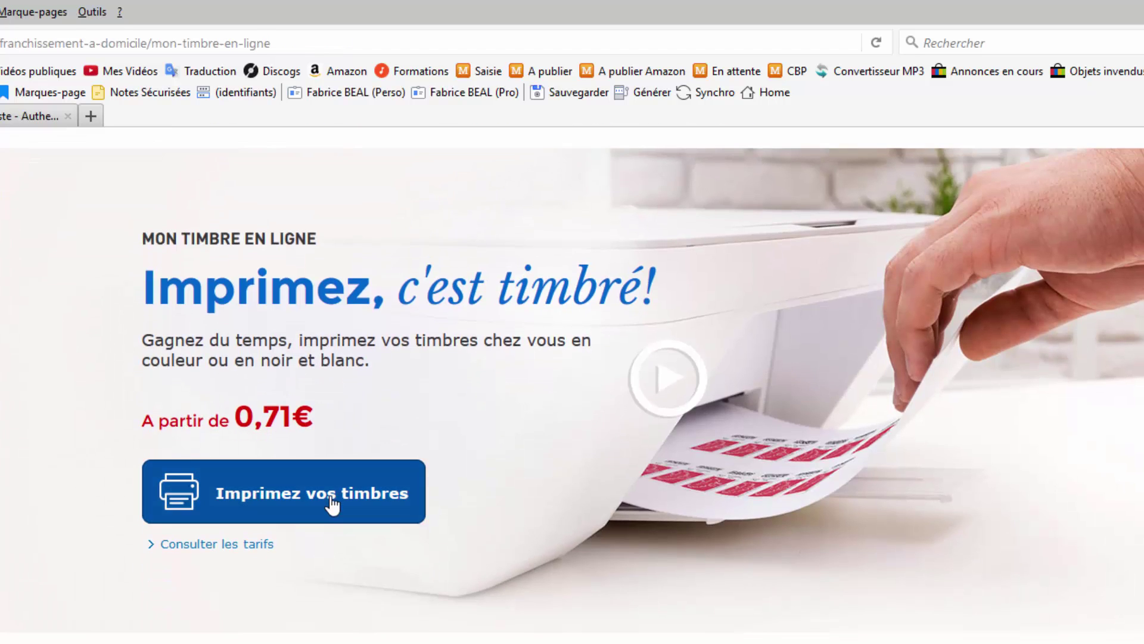
pyautogui.click(331, 505)
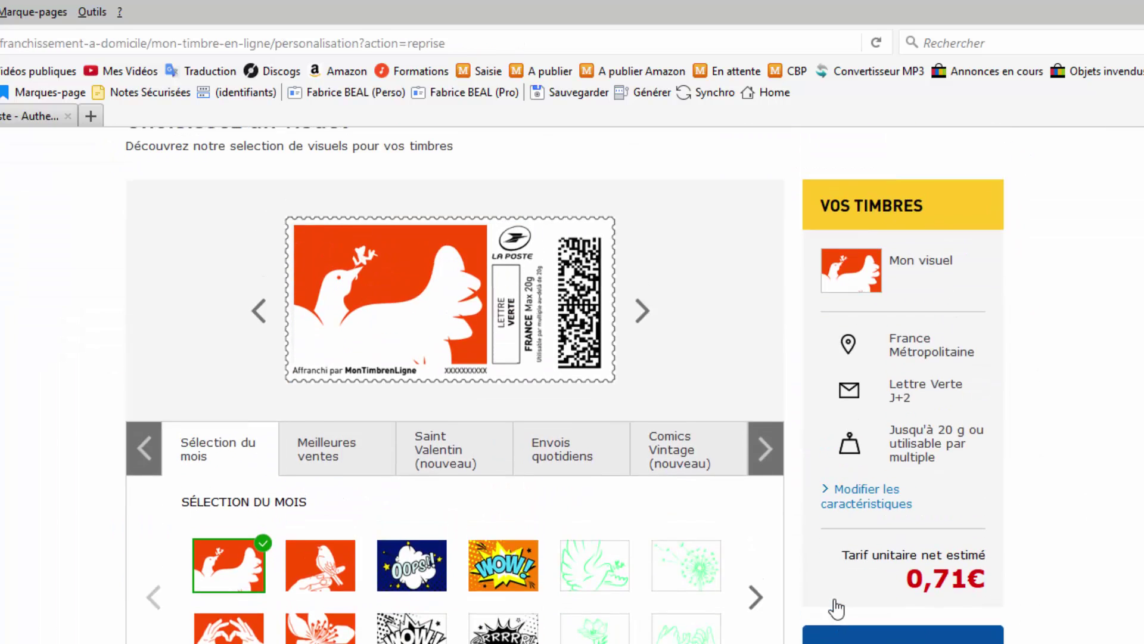
pyautogui.scroll(-5, 453, 387)
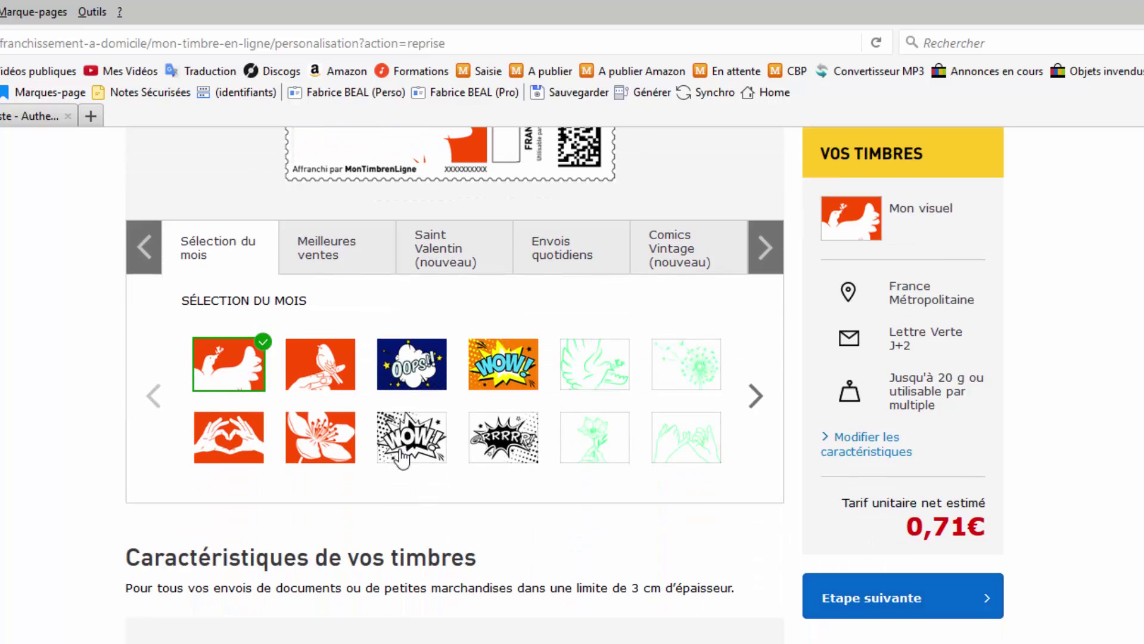
pyautogui.scroll(-7, 217, 368)
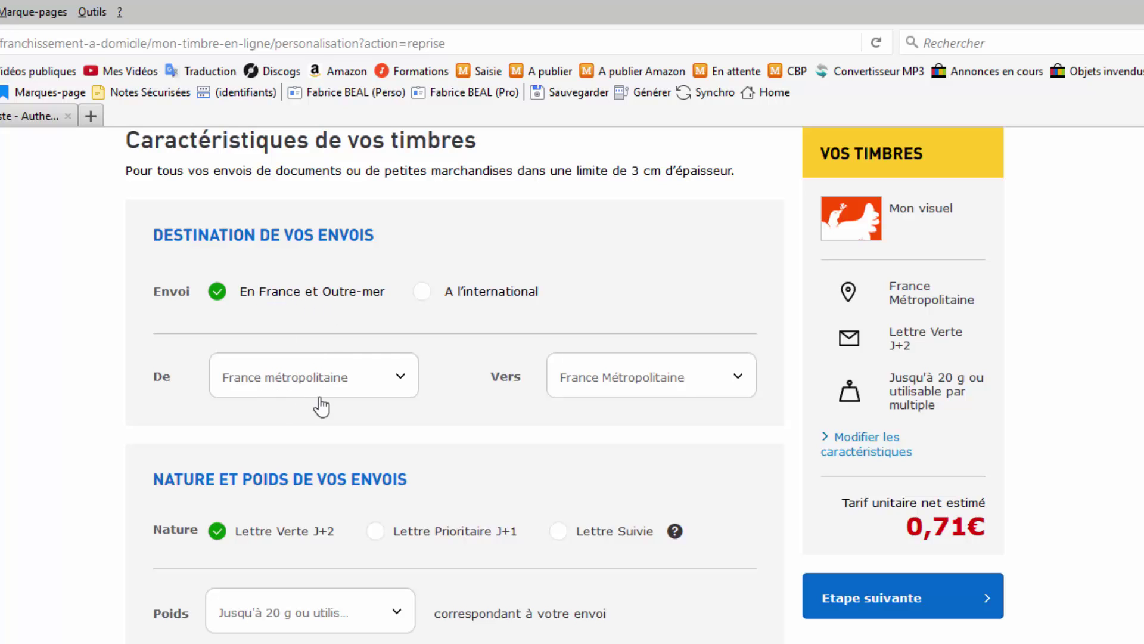
pyautogui.scroll(-3, 332, 463)
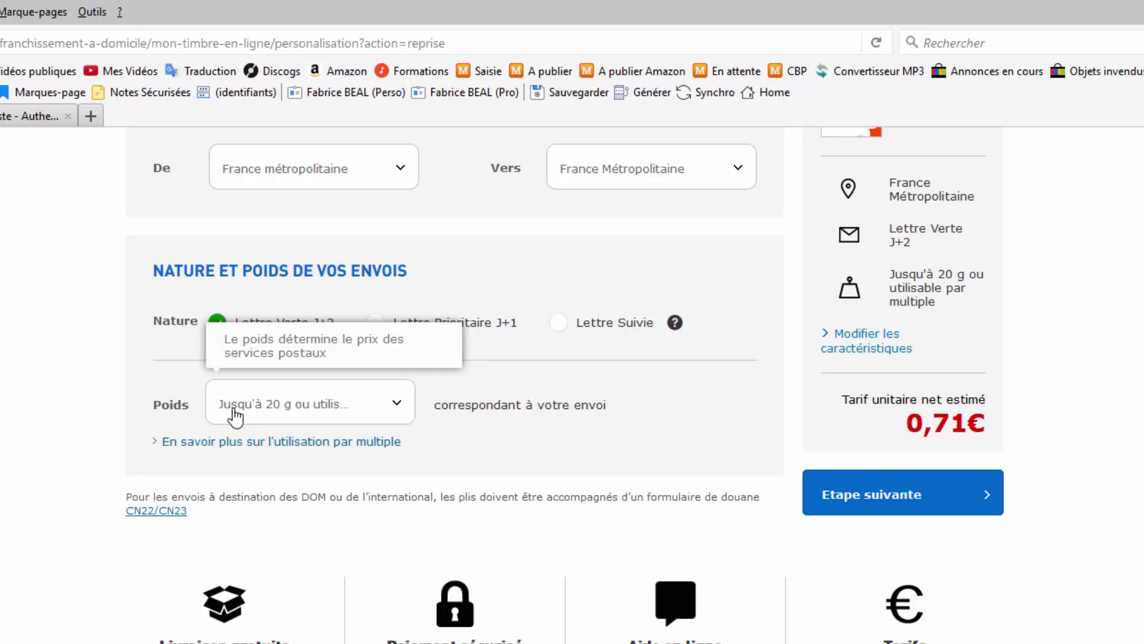
# Continue the stamp order to the print support choice and review the Dymo label quantity and size options
pyautogui.click(903, 503)
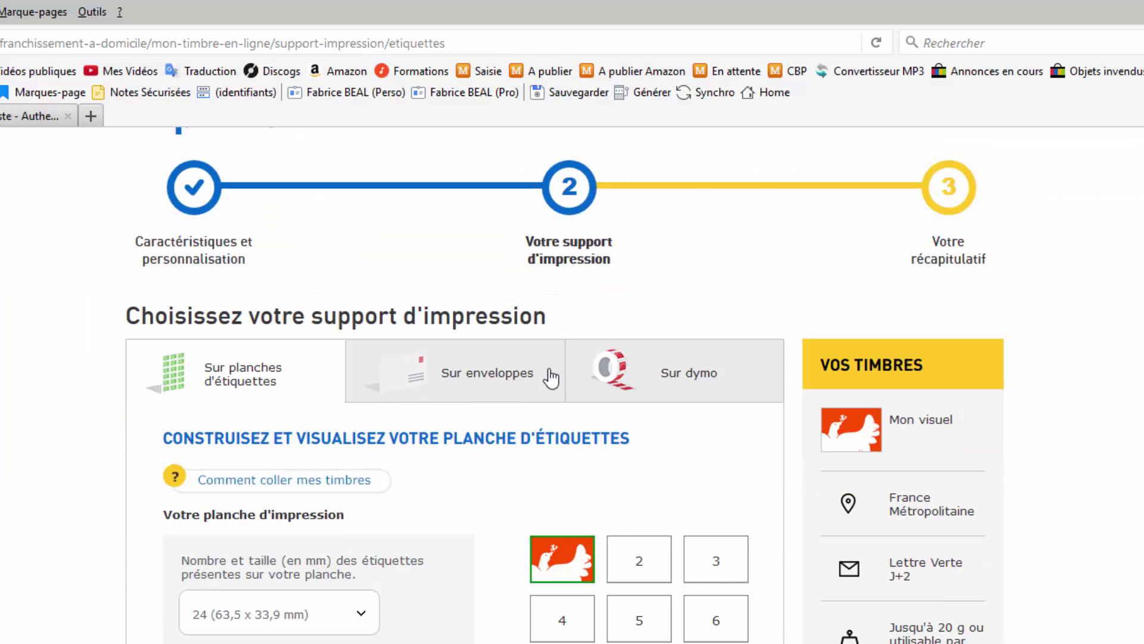
pyautogui.click(682, 377)
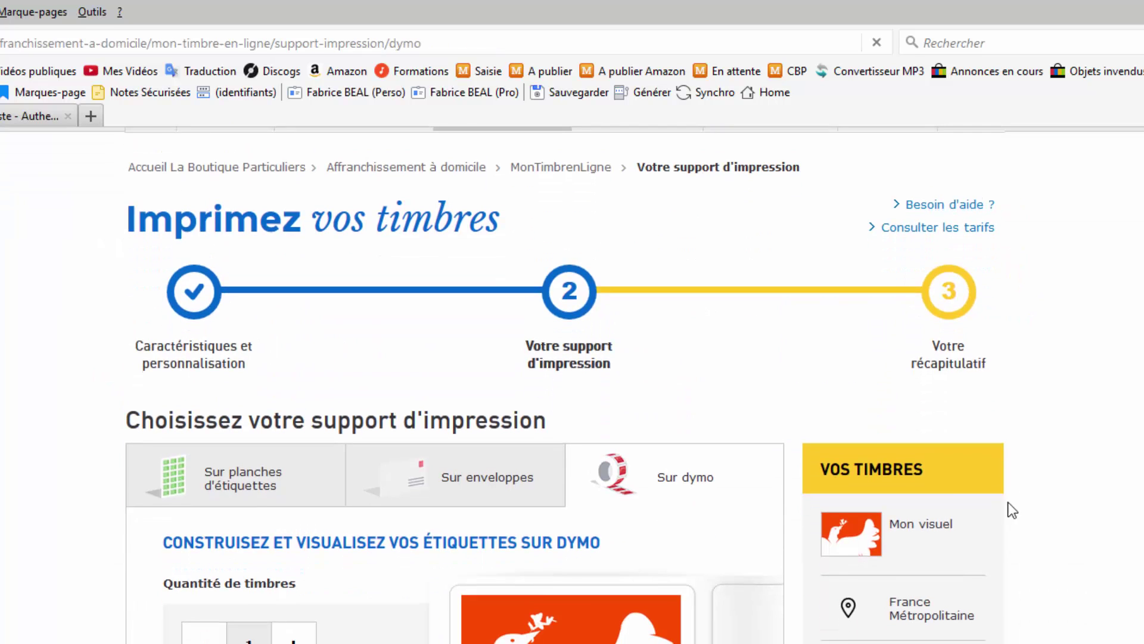
pyautogui.scroll(-1, 1000, 501)
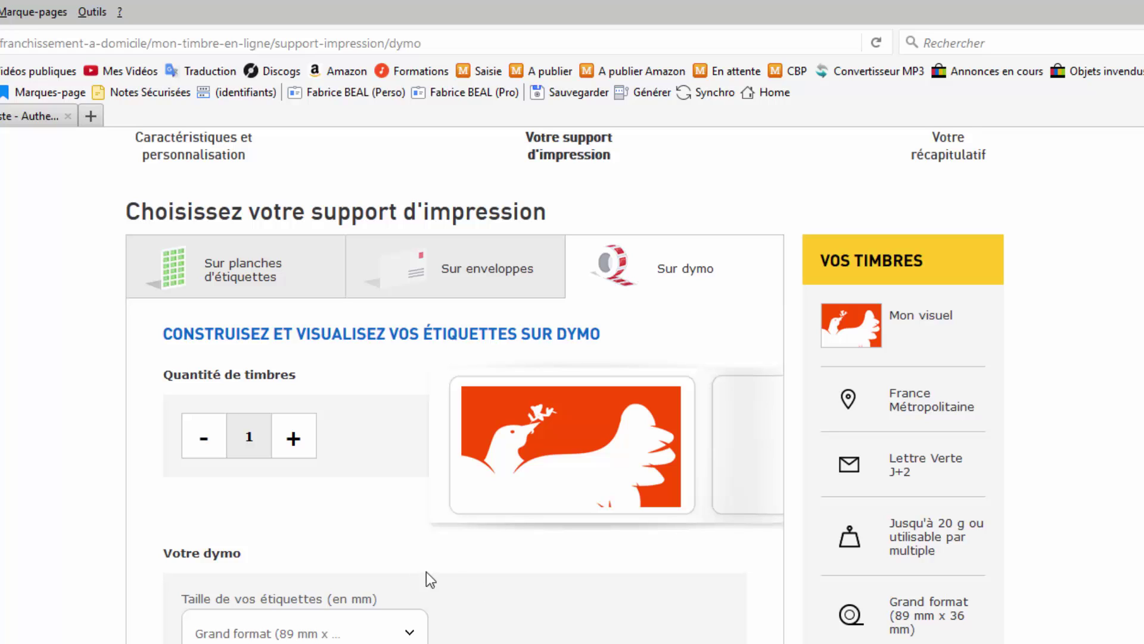
pyautogui.scroll(-3, 429, 581)
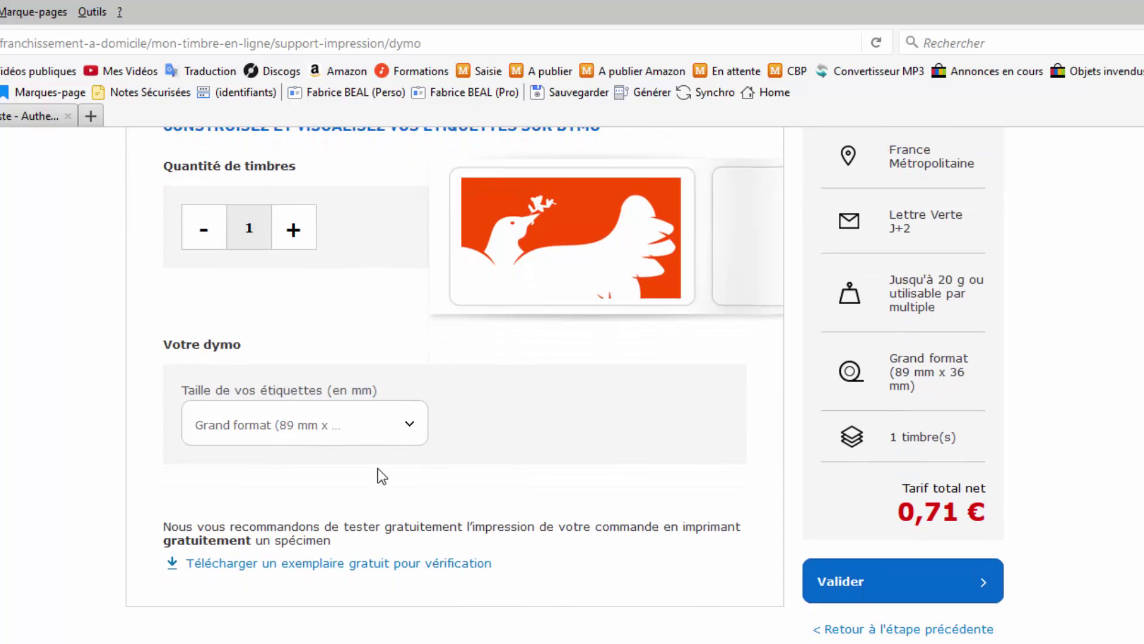
pyautogui.scroll(3, 381, 474)
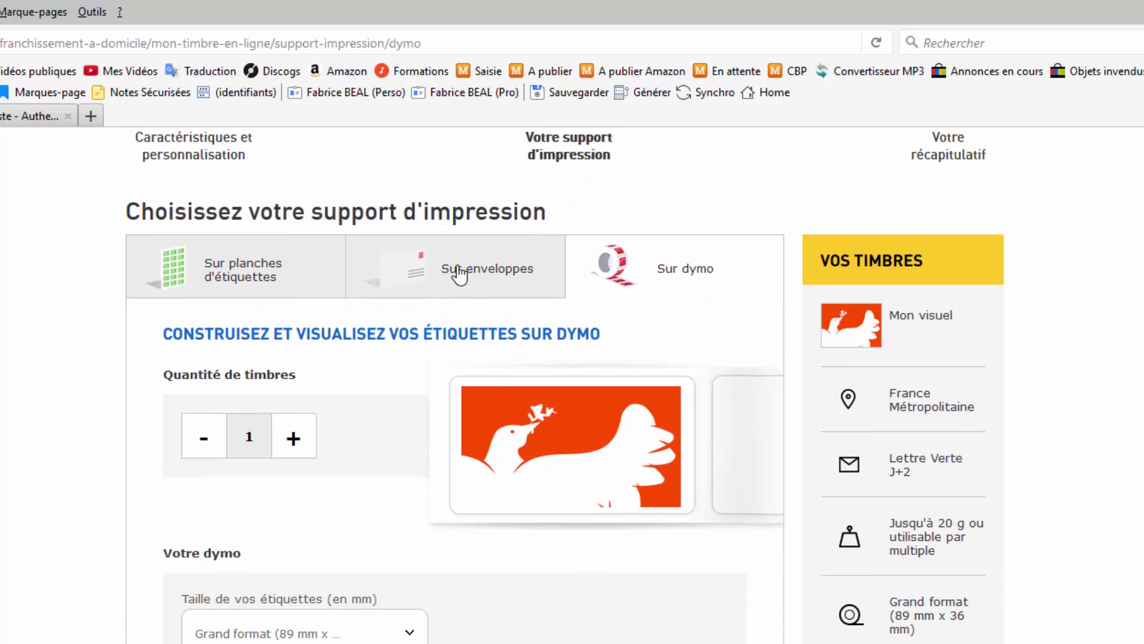
# Review the envelope printing options, including the formats, the number of envelopes and the specimen layout
pyautogui.click(493, 275)
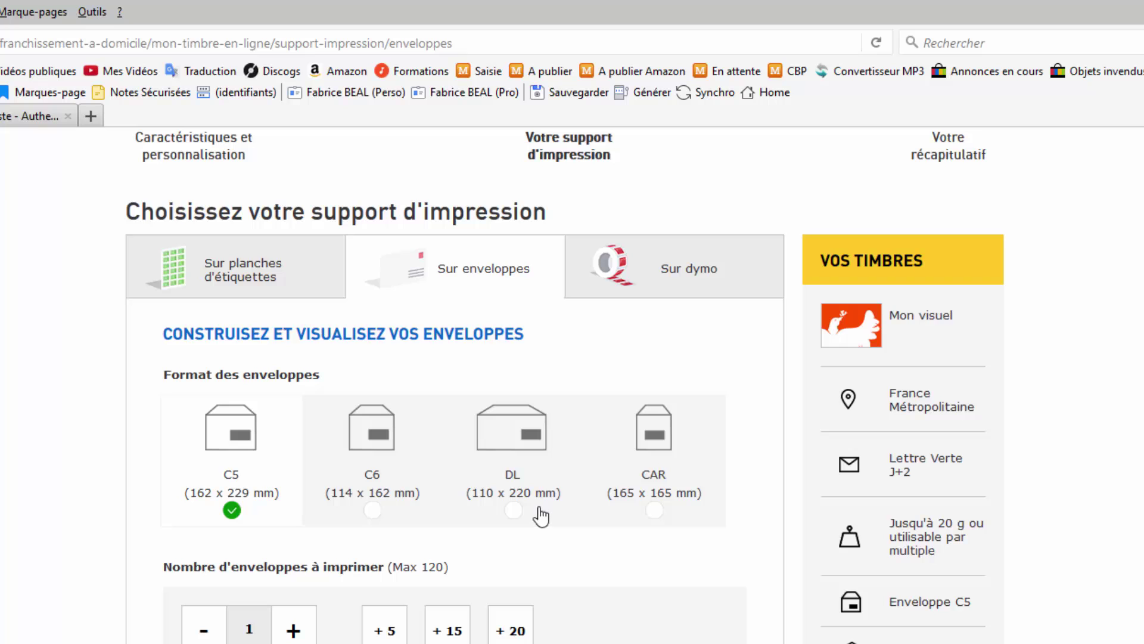
pyautogui.scroll(-5, 549, 563)
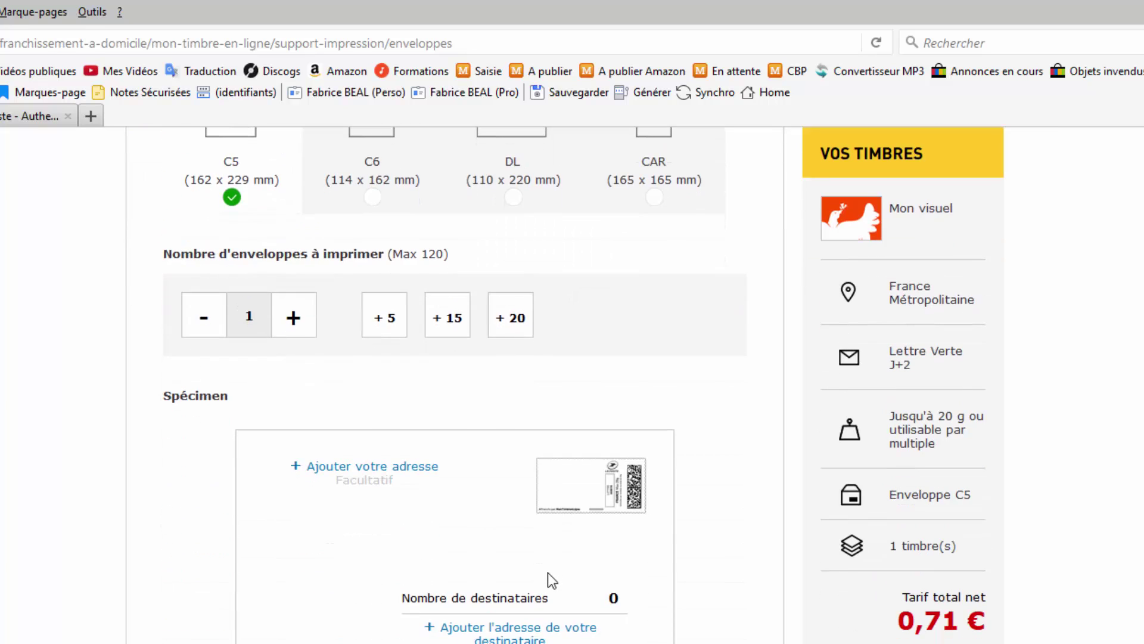
pyautogui.scroll(4, 596, 574)
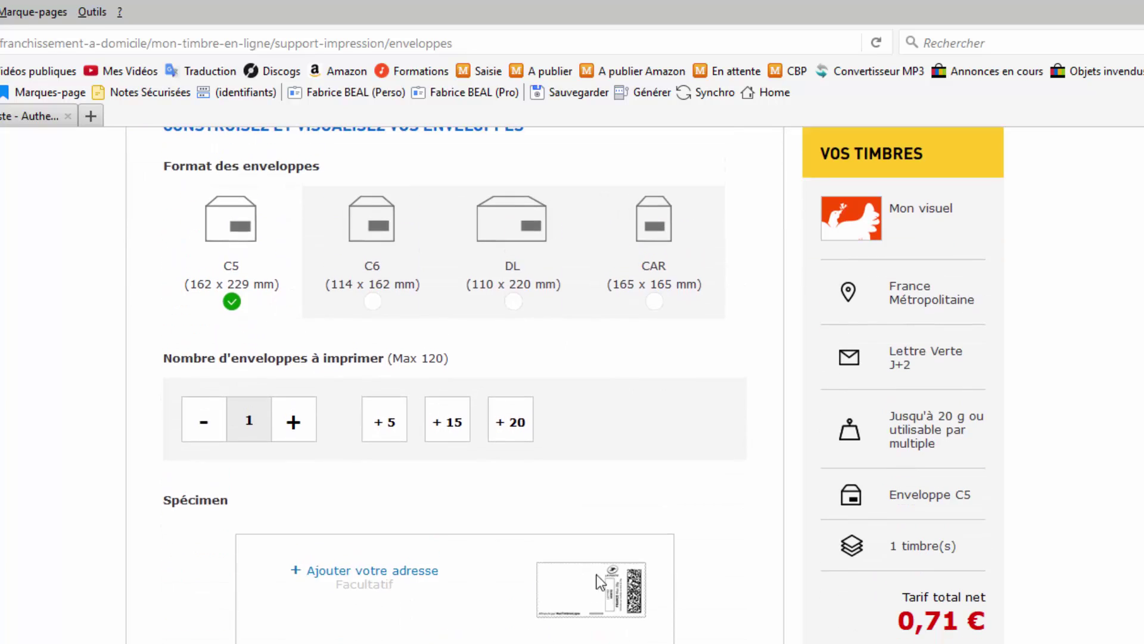
pyautogui.scroll(4, 603, 585)
# Choose Dymo labels as the print support, set the quantity to 3 stamps and validate the selection
pyautogui.click(673, 486)
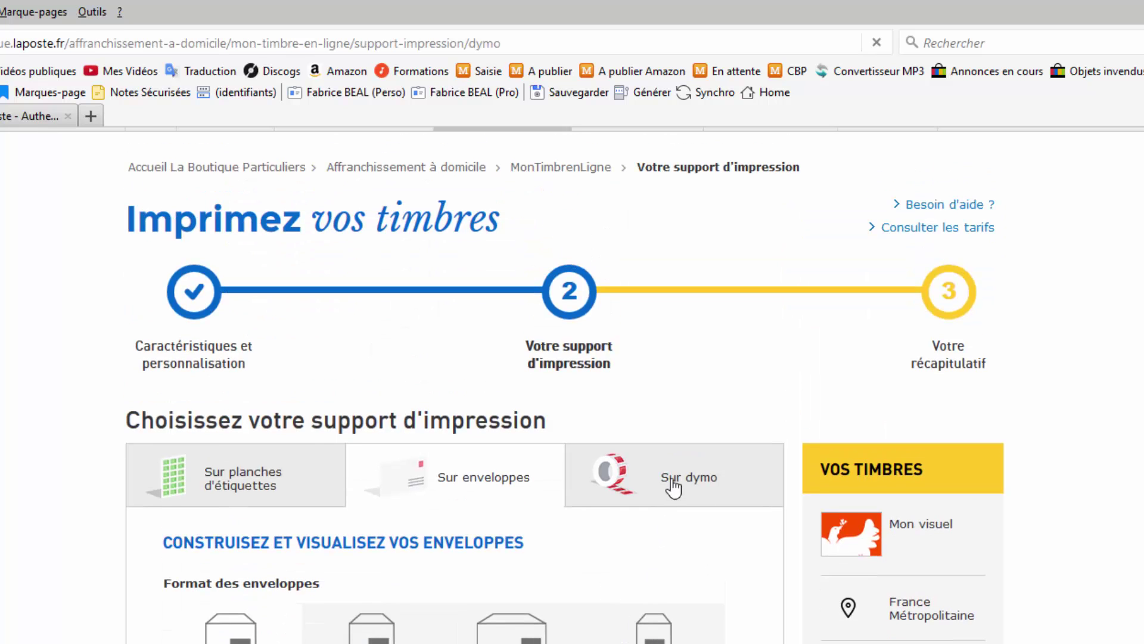
pyautogui.scroll(-8, 829, 620)
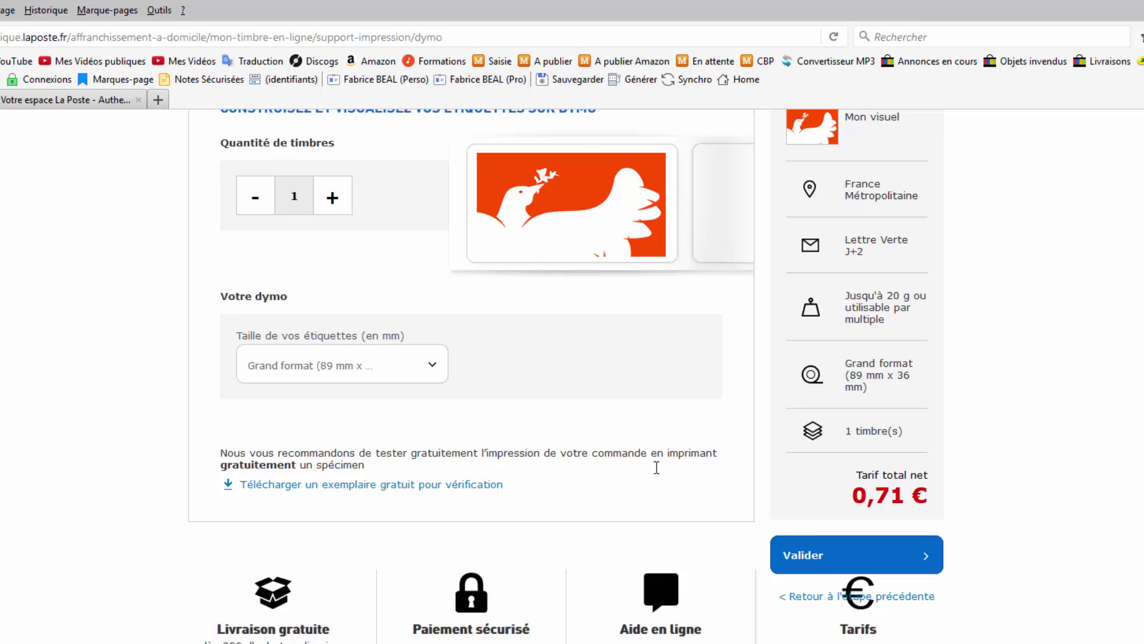
pyautogui.click(332, 198)
pyautogui.click(332, 197)
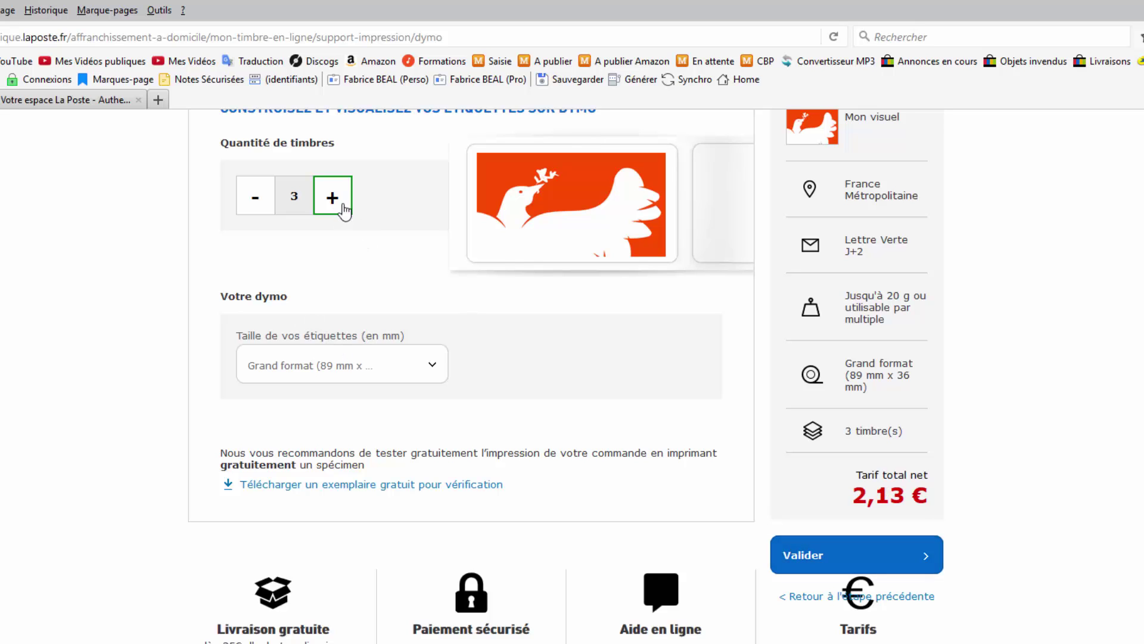
pyautogui.click(846, 555)
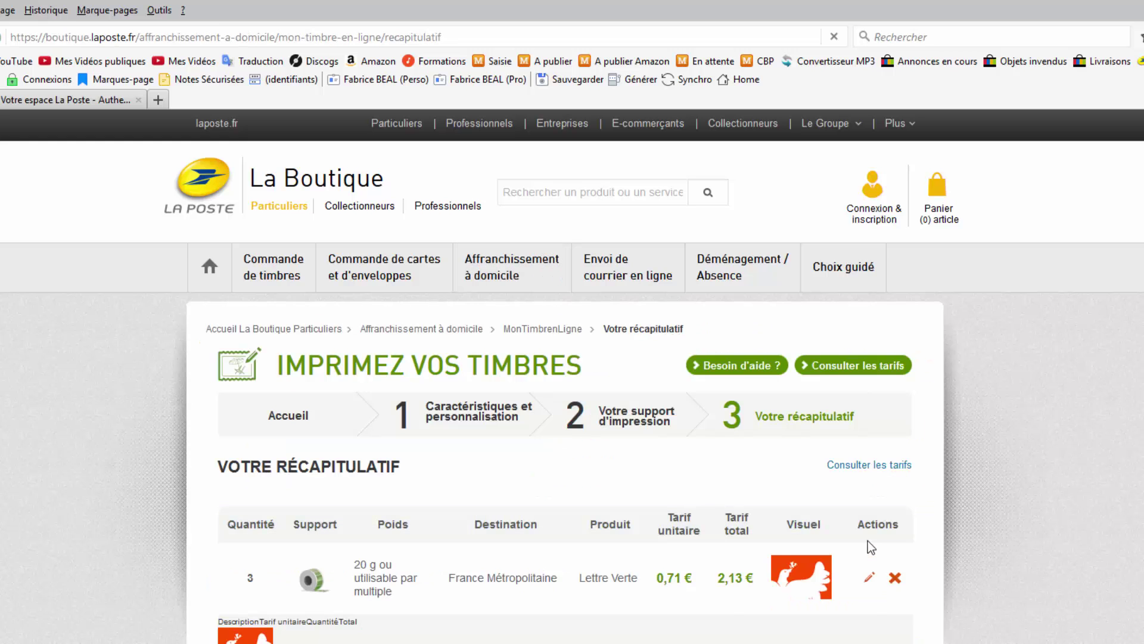
# Check the order summary and add the three Lettre Verte Dymo stamps to the basket
pyautogui.scroll(-1, 868, 542)
pyautogui.scroll(-5, 868, 541)
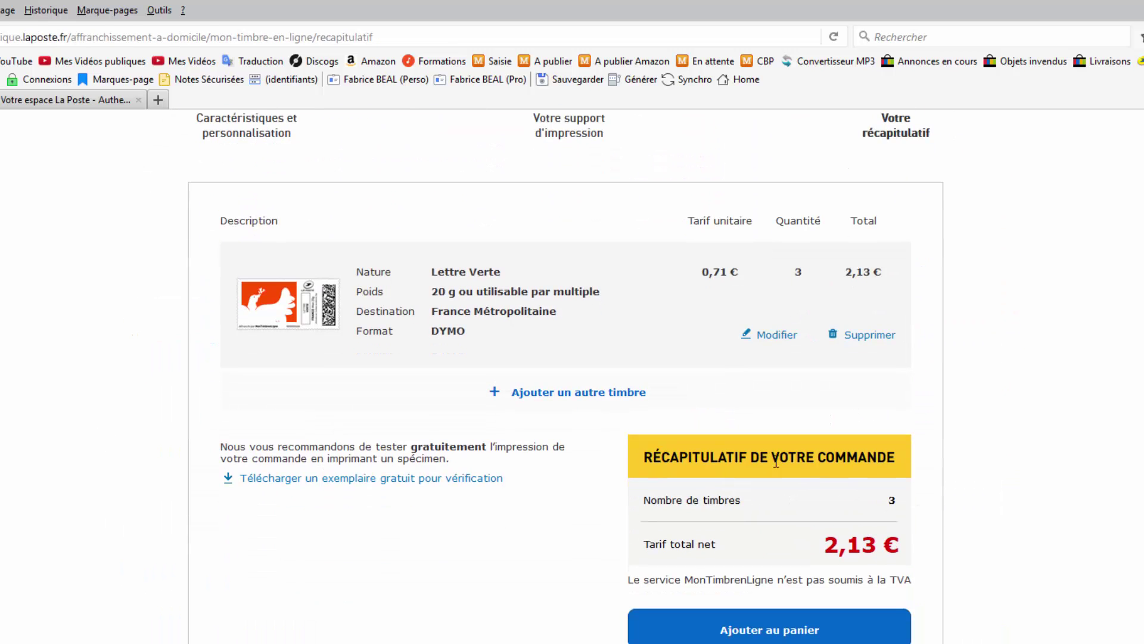
pyautogui.scroll(-2, 496, 477)
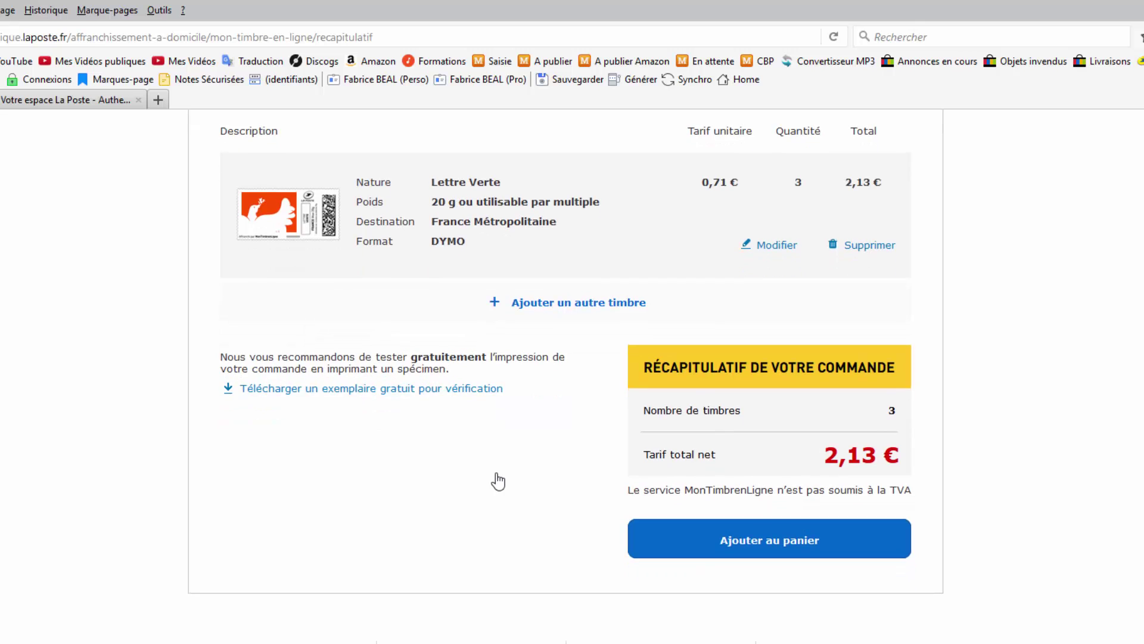
pyautogui.scroll(1, 496, 475)
pyautogui.scroll(4, 498, 477)
pyautogui.scroll(-3, 508, 475)
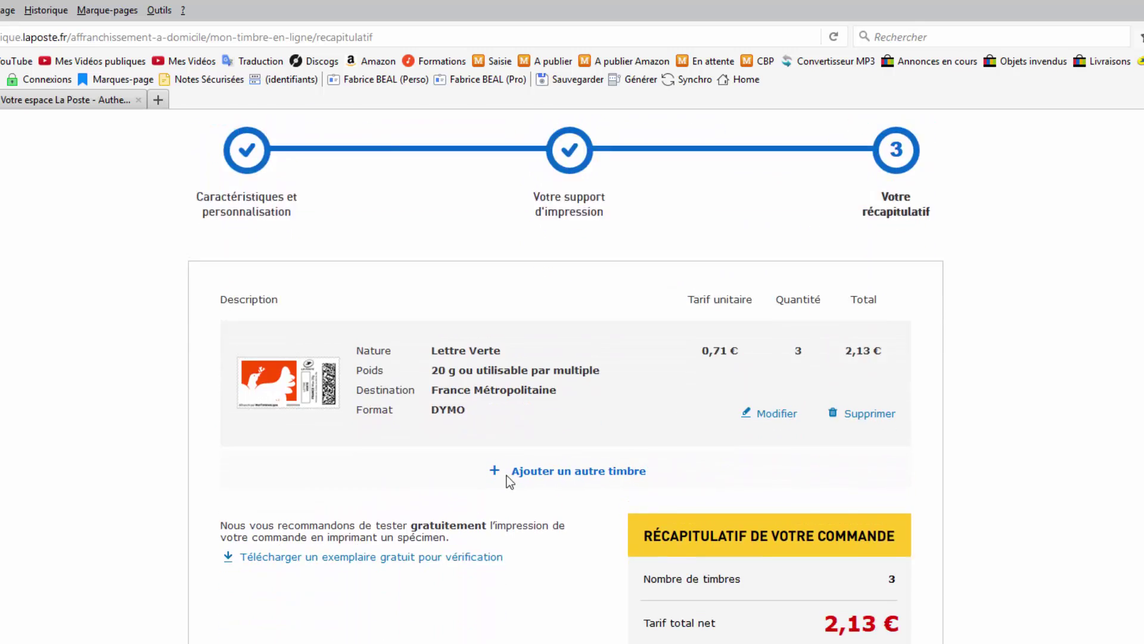
pyautogui.click(805, 629)
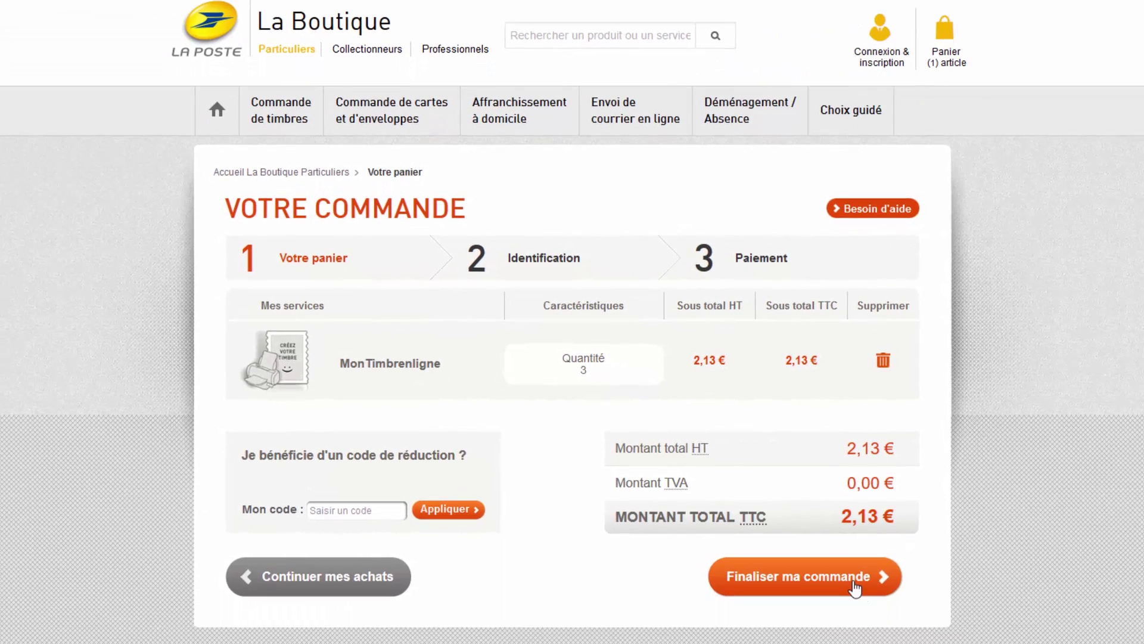
# Finalise the basket order and log in to the customer account, filling the e-mail and password fields from the saved logins
pyautogui.scroll(-2, 1016, 493)
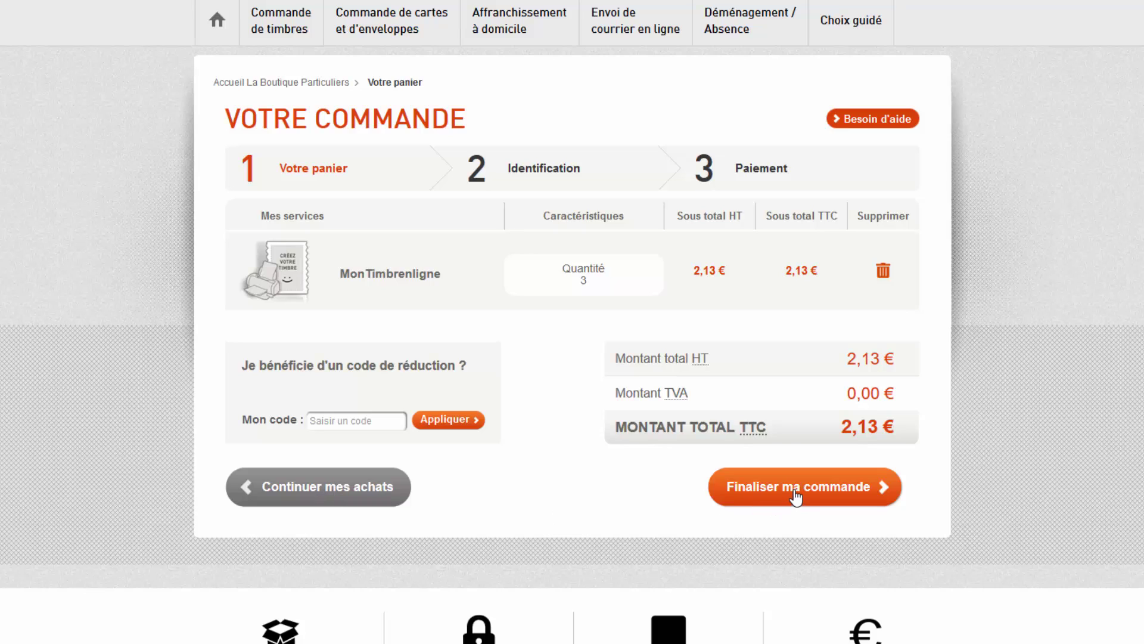
pyautogui.click(795, 496)
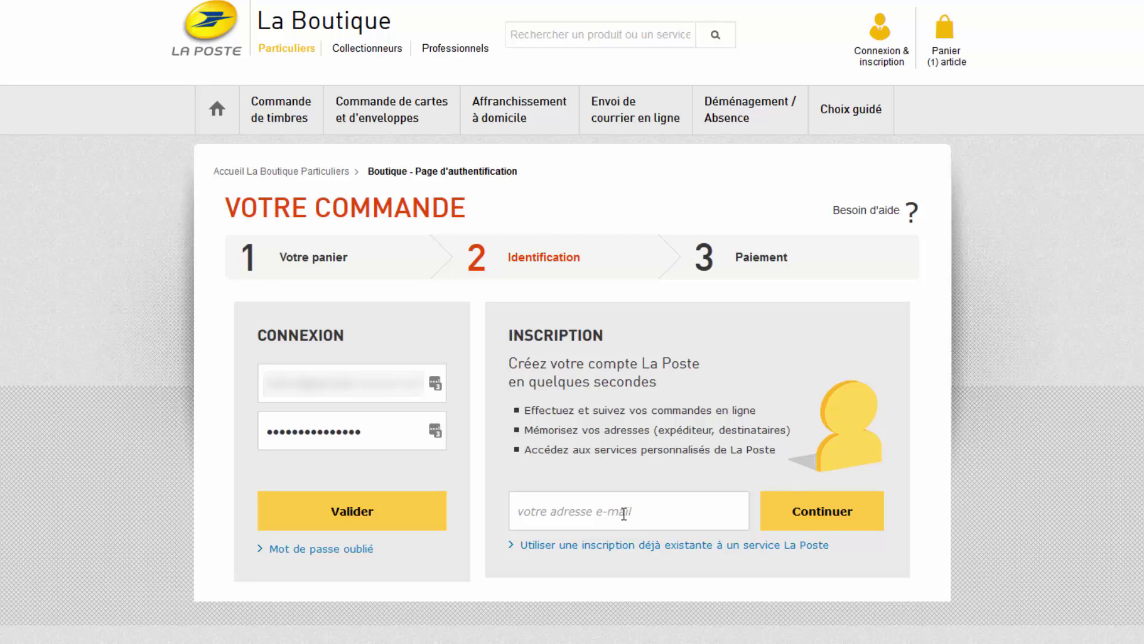
pyautogui.click(624, 516)
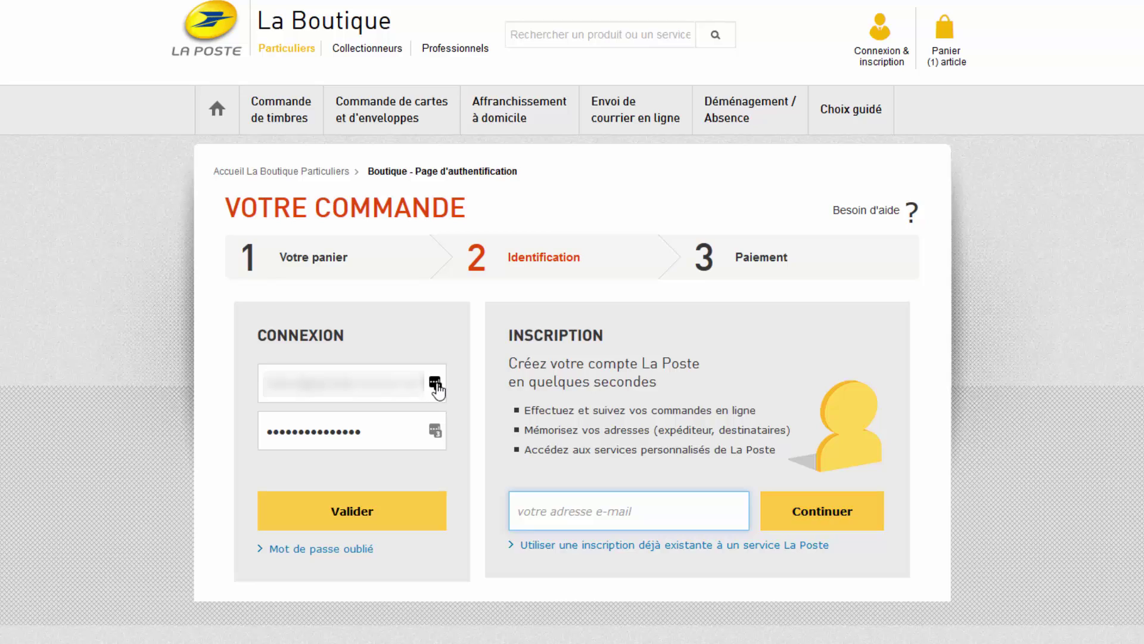
pyautogui.click(435, 383)
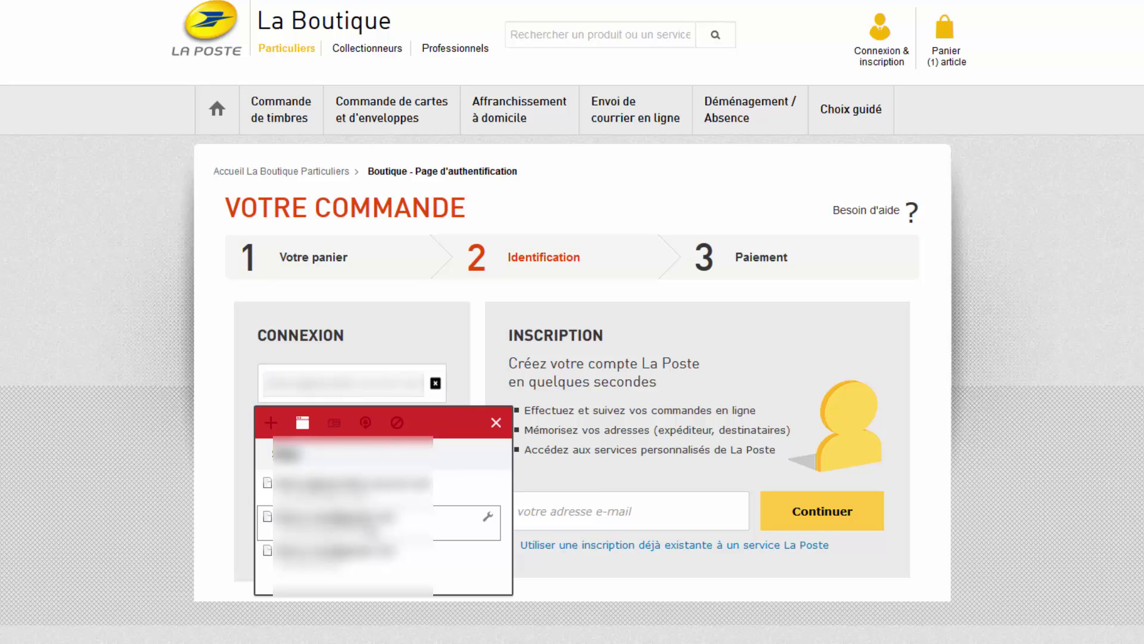
pyautogui.click(370, 516)
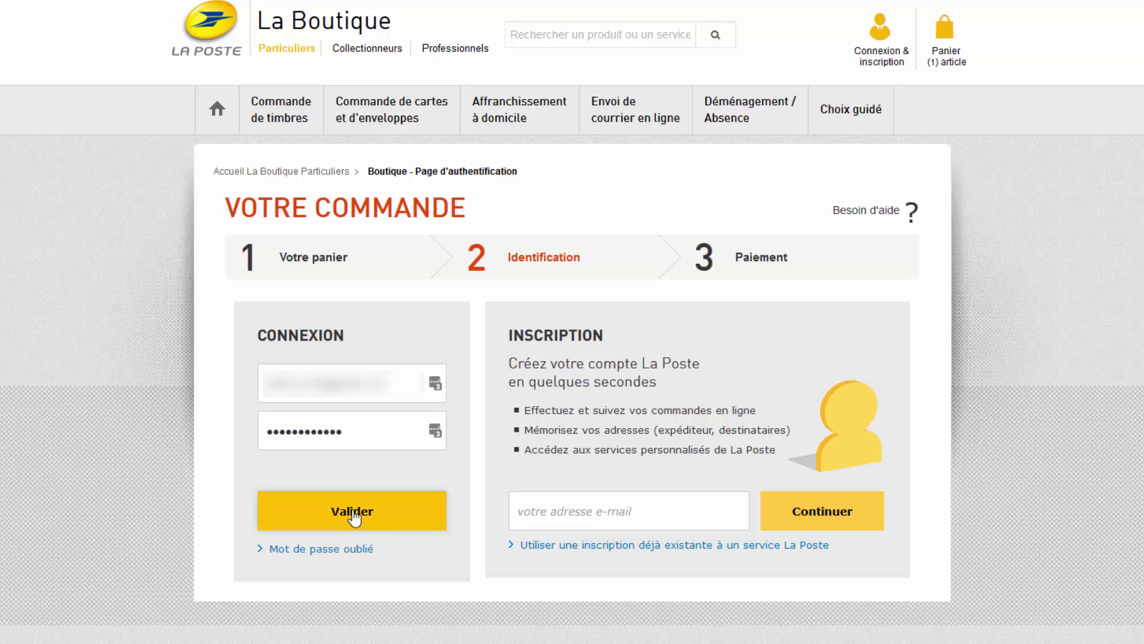
pyautogui.click(353, 516)
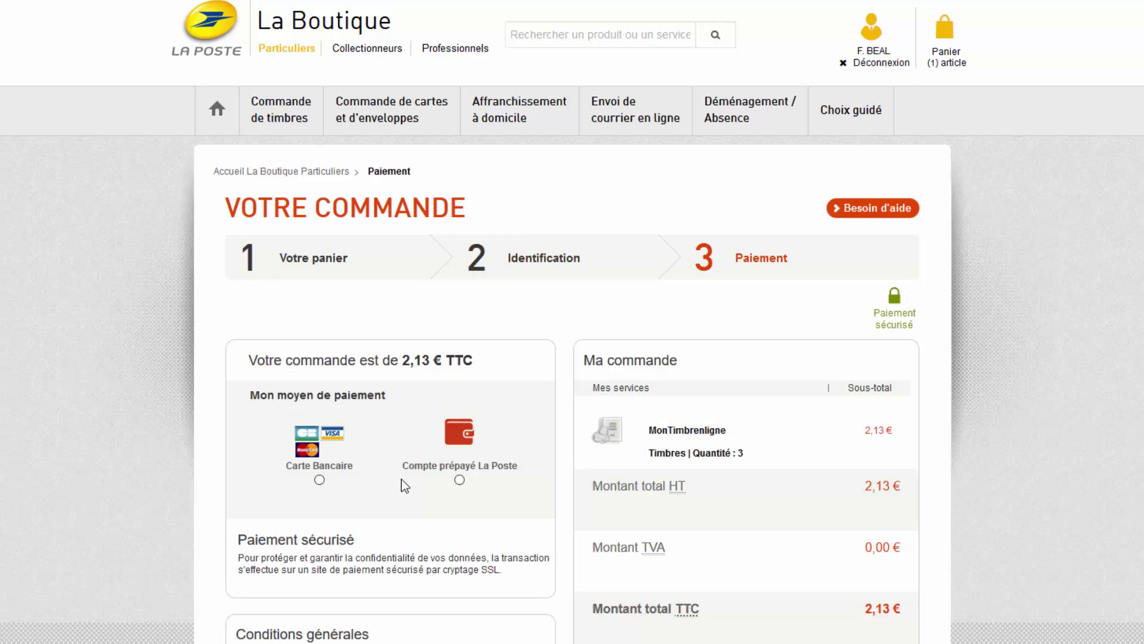
# Select Carte Bancaire as the payment method, accept the general terms of sale and proceed to payment
pyautogui.scroll(-3, 413, 475)
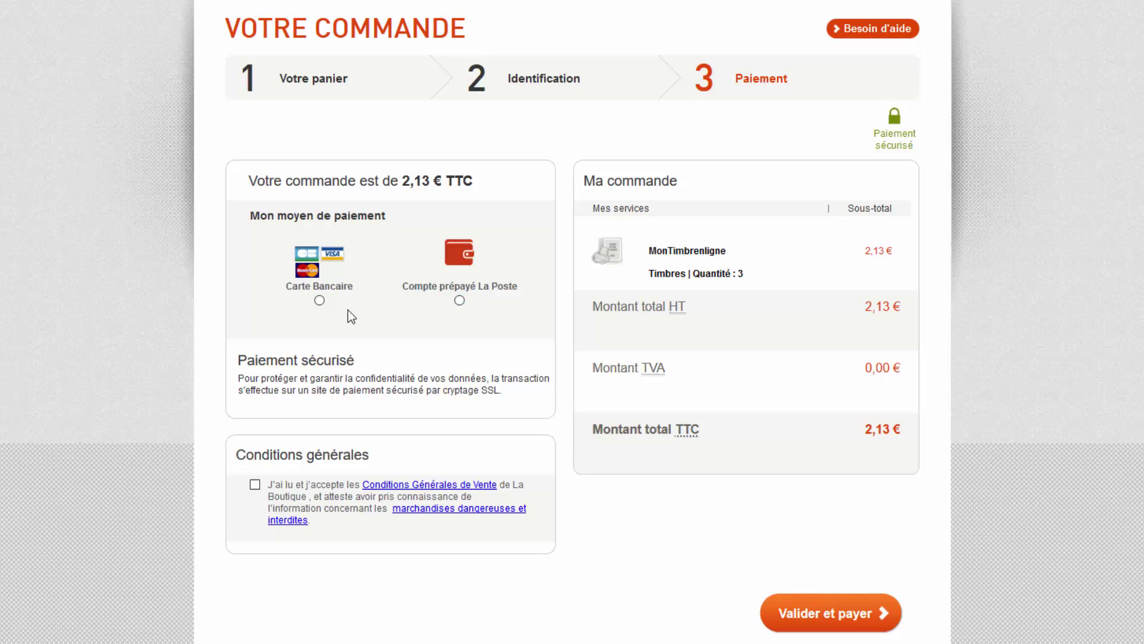
pyautogui.click(319, 301)
pyautogui.click(255, 485)
pyautogui.scroll(-3, 773, 566)
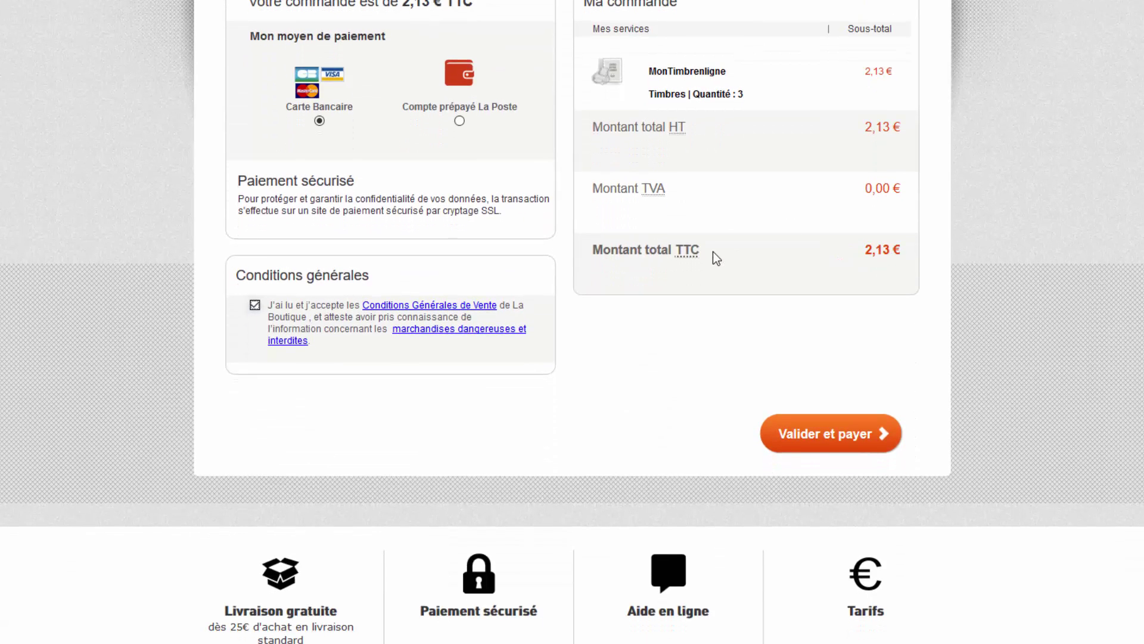
pyautogui.click(838, 439)
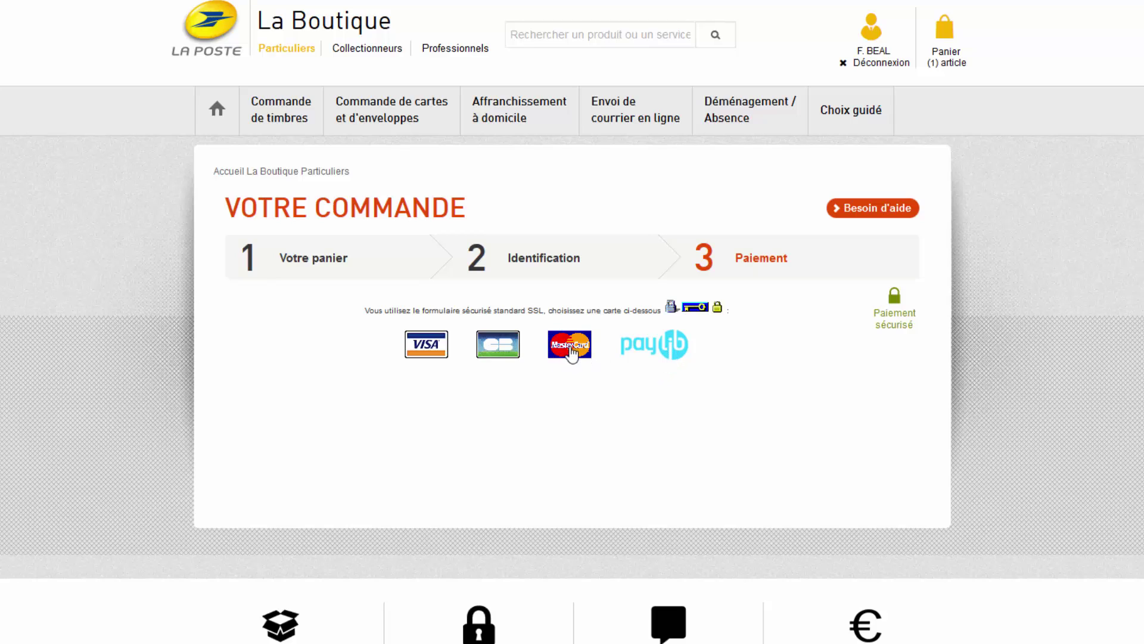
# Choose MasterCard as the payment card and activate the visual cryptogram field on the secure payment form
pyautogui.click(572, 351)
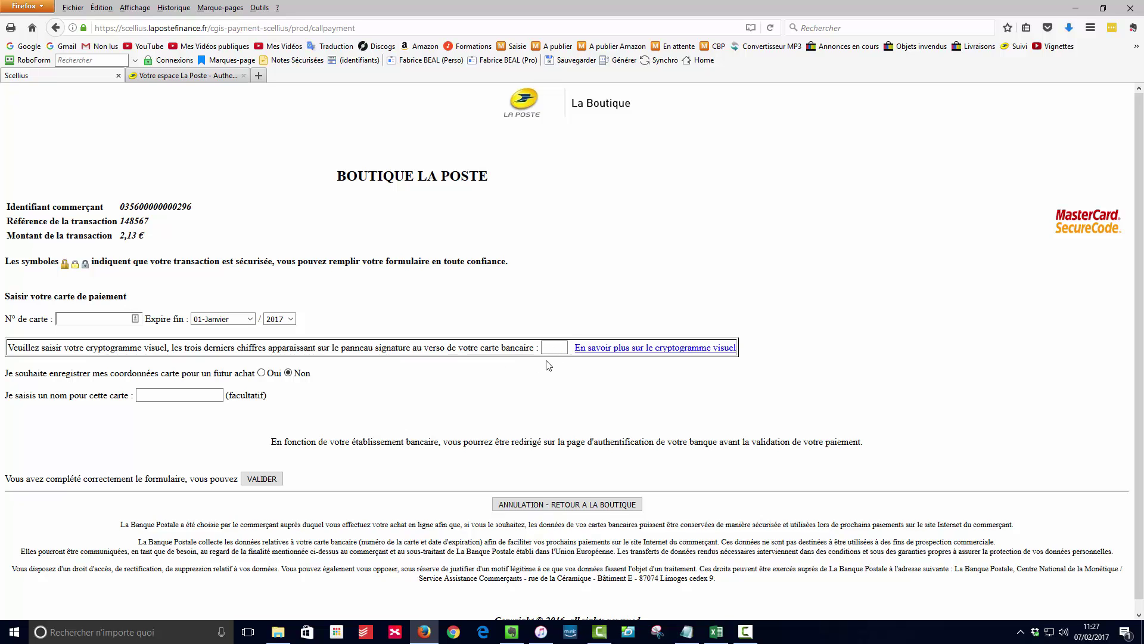
pyautogui.click(555, 347)
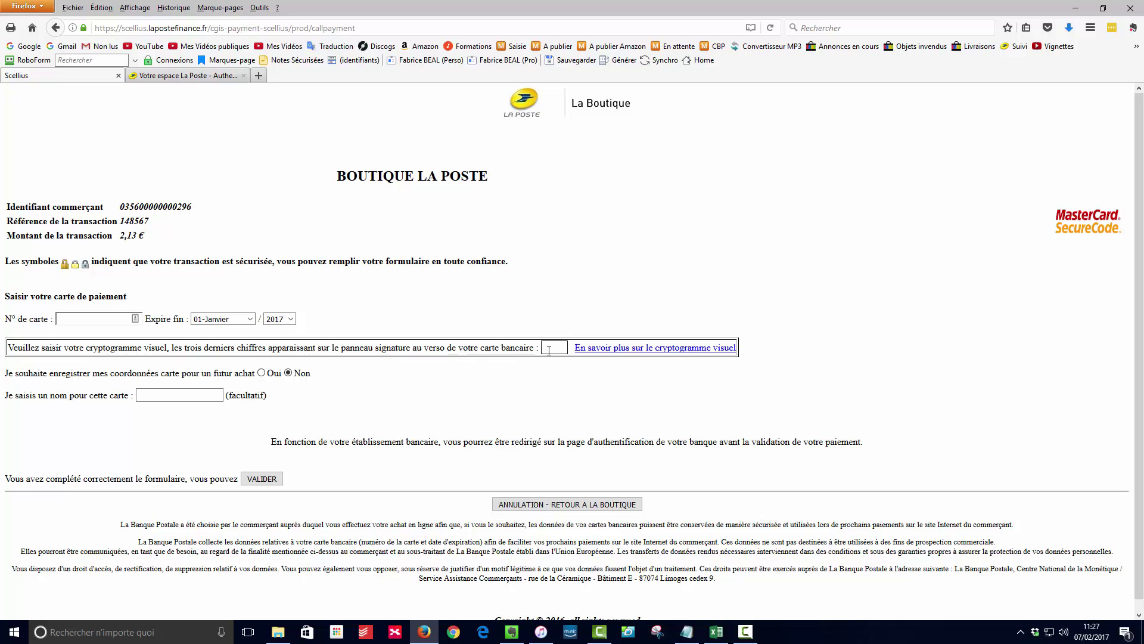